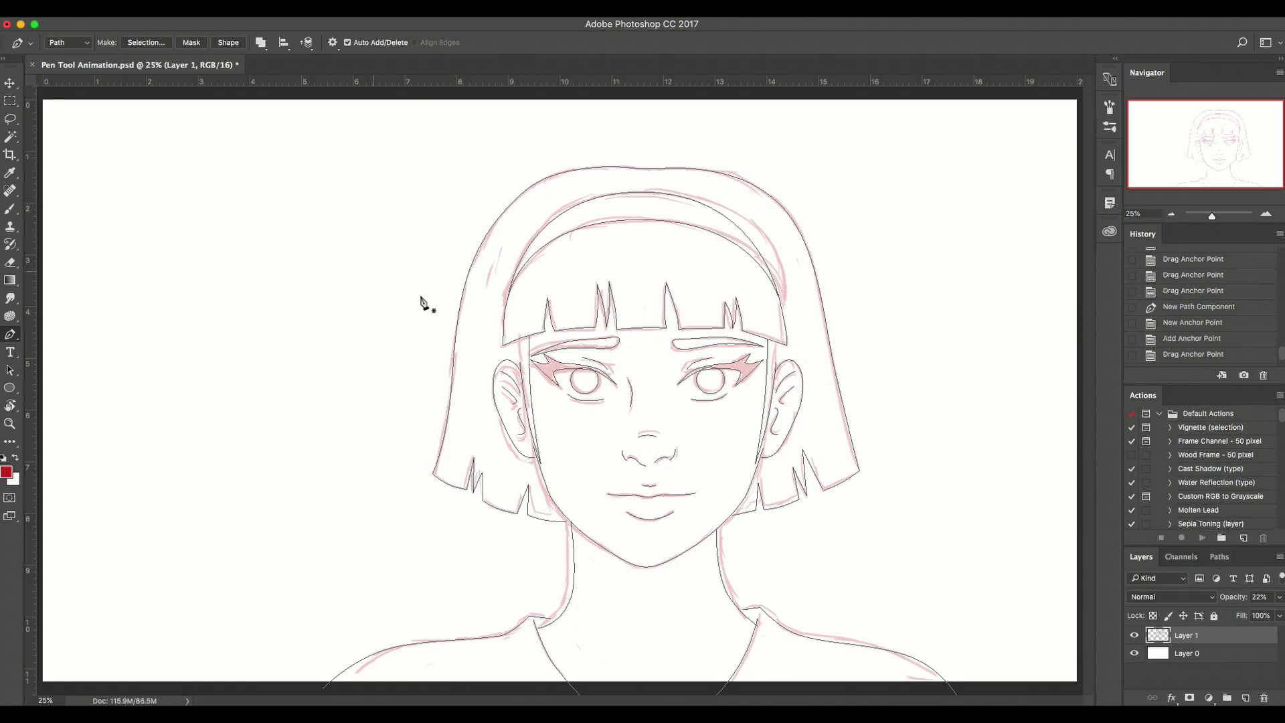
Hide the pink sketch on Layer 1 so that only the pen path lines show on the white background
{"action": "left_click", "coordinate": [1219, 557]}
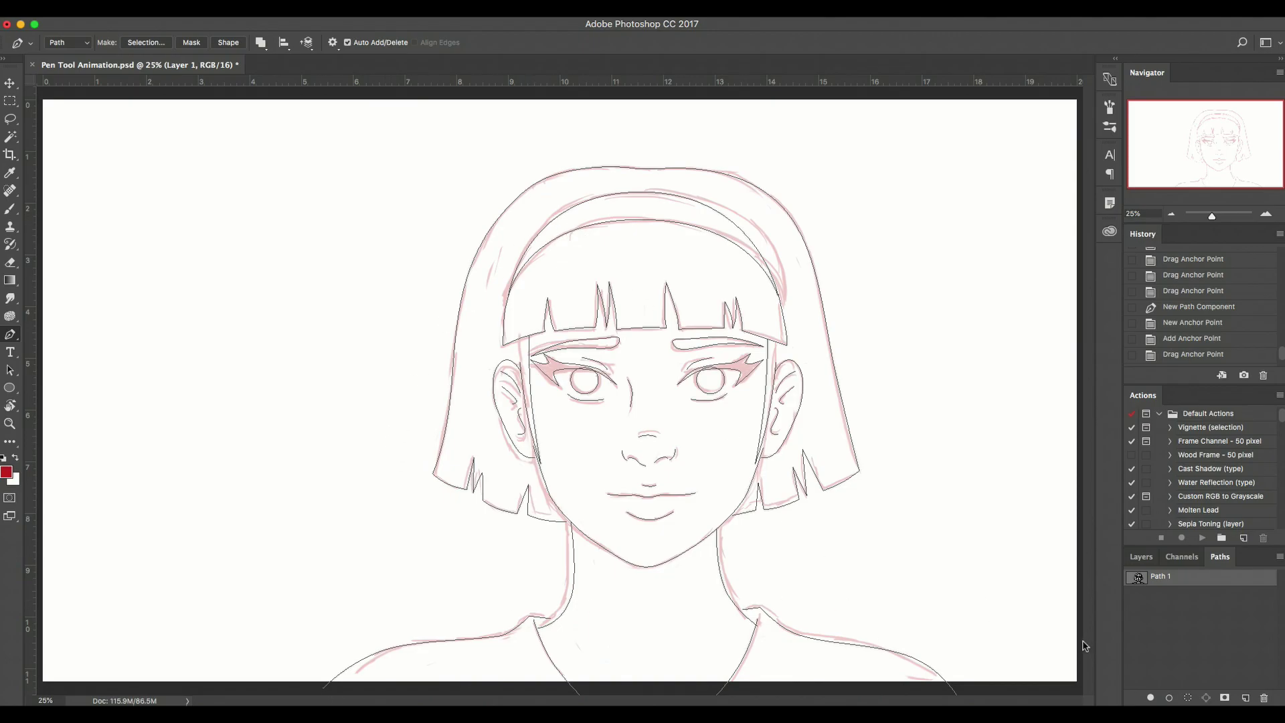
{"action": "left_click", "coordinate": [1141, 556]}
{"action": "left_click", "coordinate": [1134, 638]}
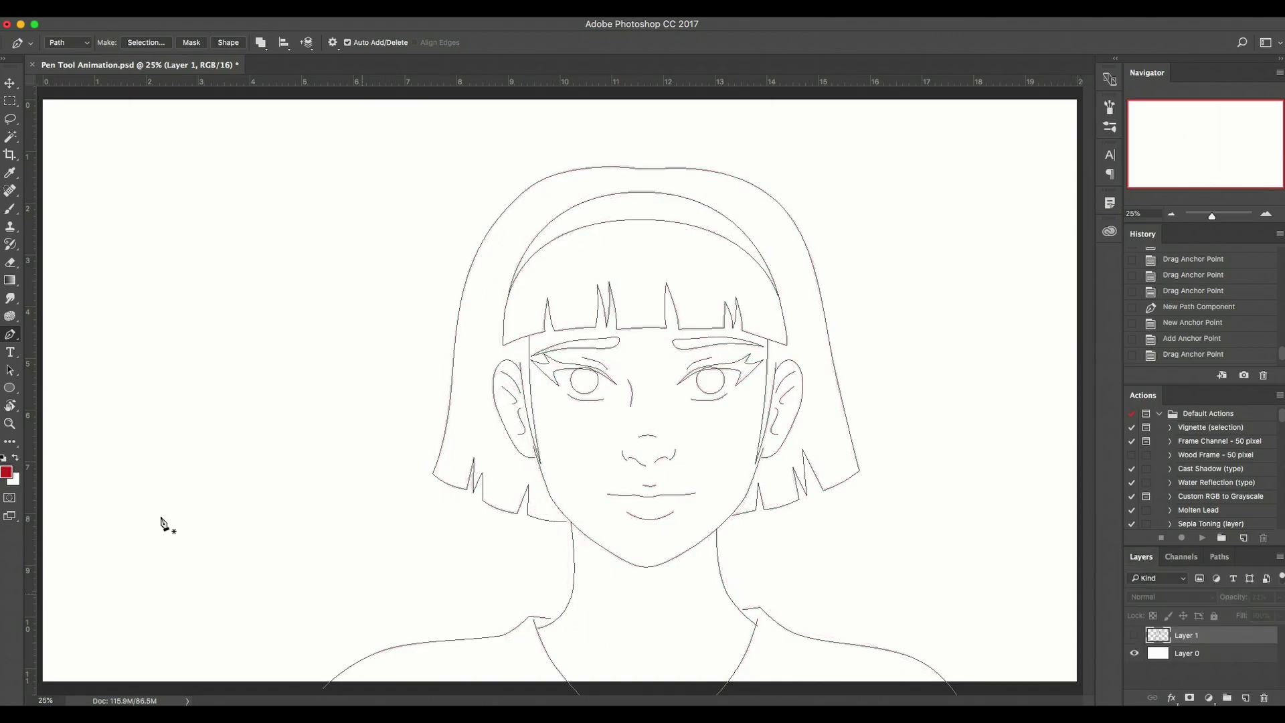
Create a new layer named Frame one
{"action": "key", "text": "ctrl+shift+n"}
{"action": "type", "text": "Fram"}
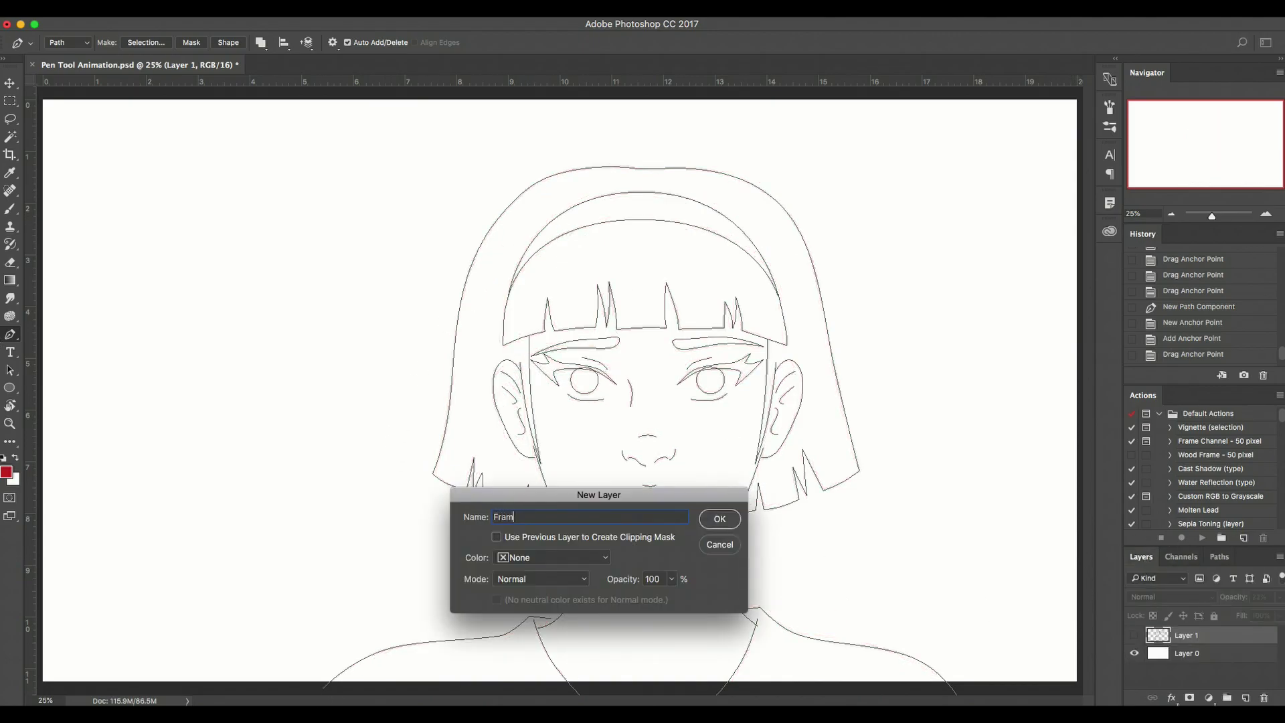
{"action": "type", "text": "e one"}
{"action": "key", "text": "Return"}
Stroke the portrait path with a blue brush on the Frame one layer and lower that layer's opacity to 16%
{"action": "key", "text": "d"}
{"action": "key", "text": "b"}
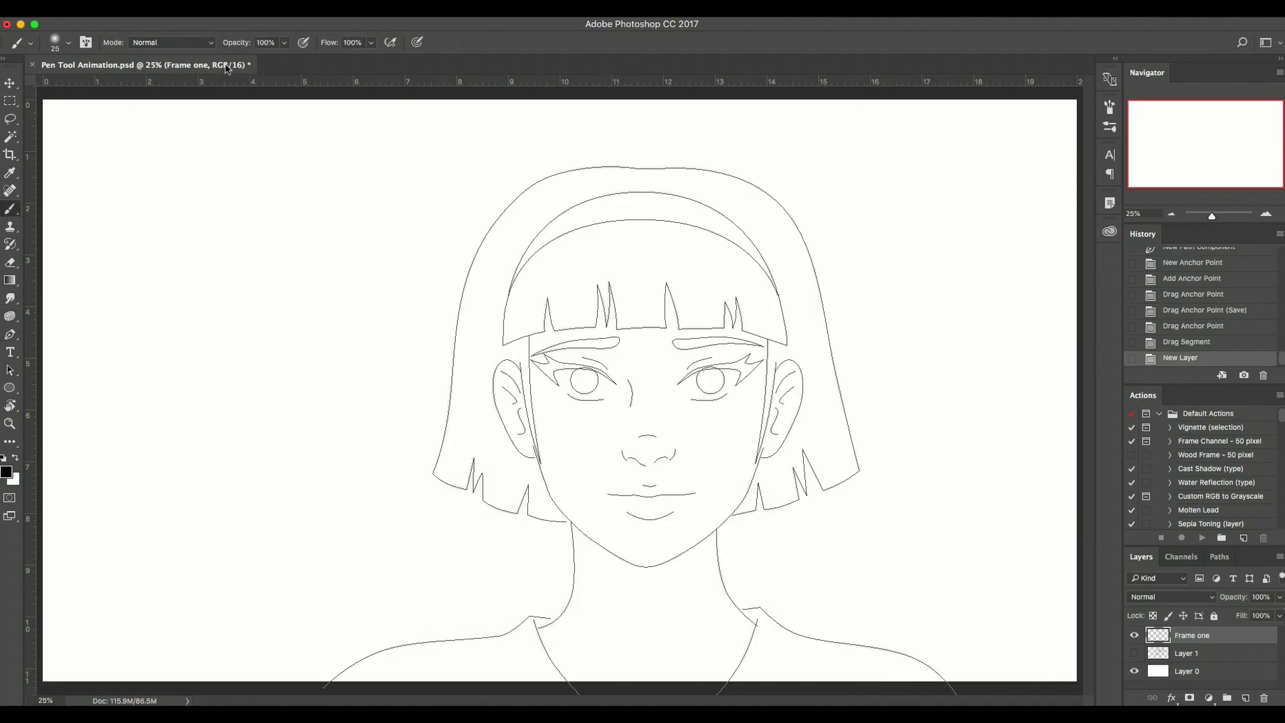
{"action": "left_click", "coordinate": [6, 472]}
{"action": "left_click", "coordinate": [905, 472]}
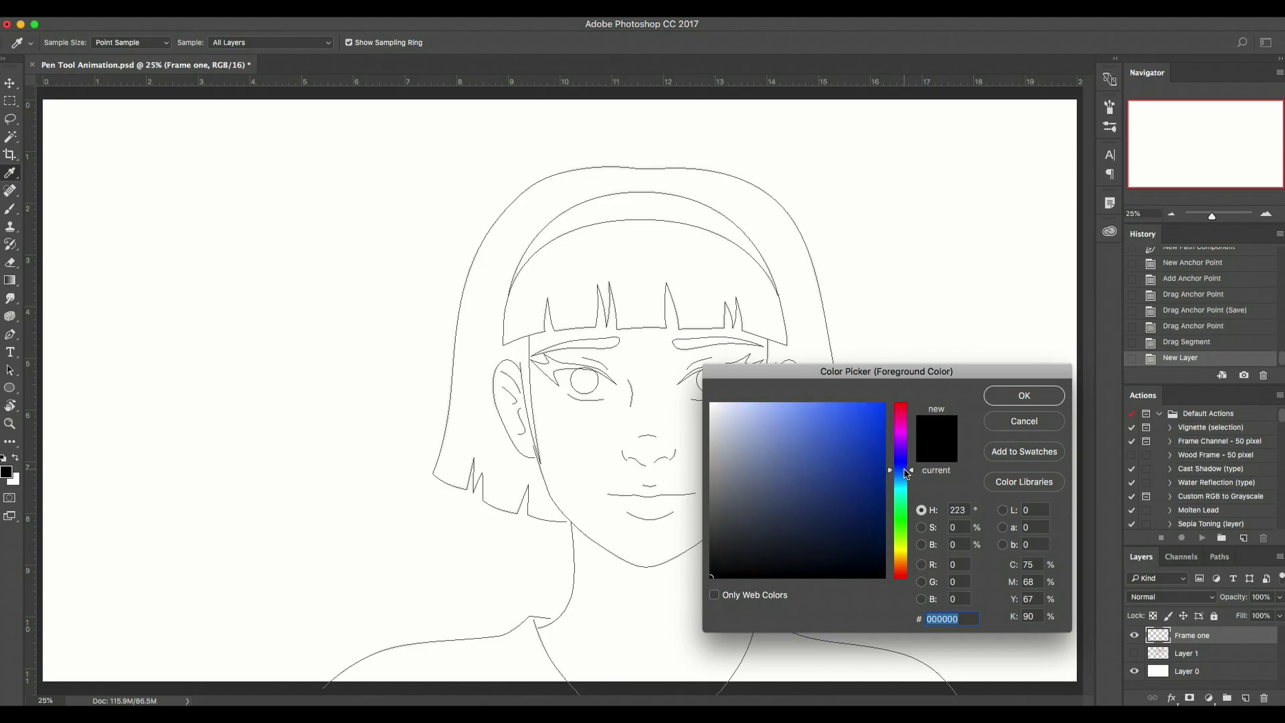
{"action": "left_click", "coordinate": [837, 425]}
{"action": "left_click", "coordinate": [989, 399]}
{"action": "left_click", "coordinate": [1278, 596]}
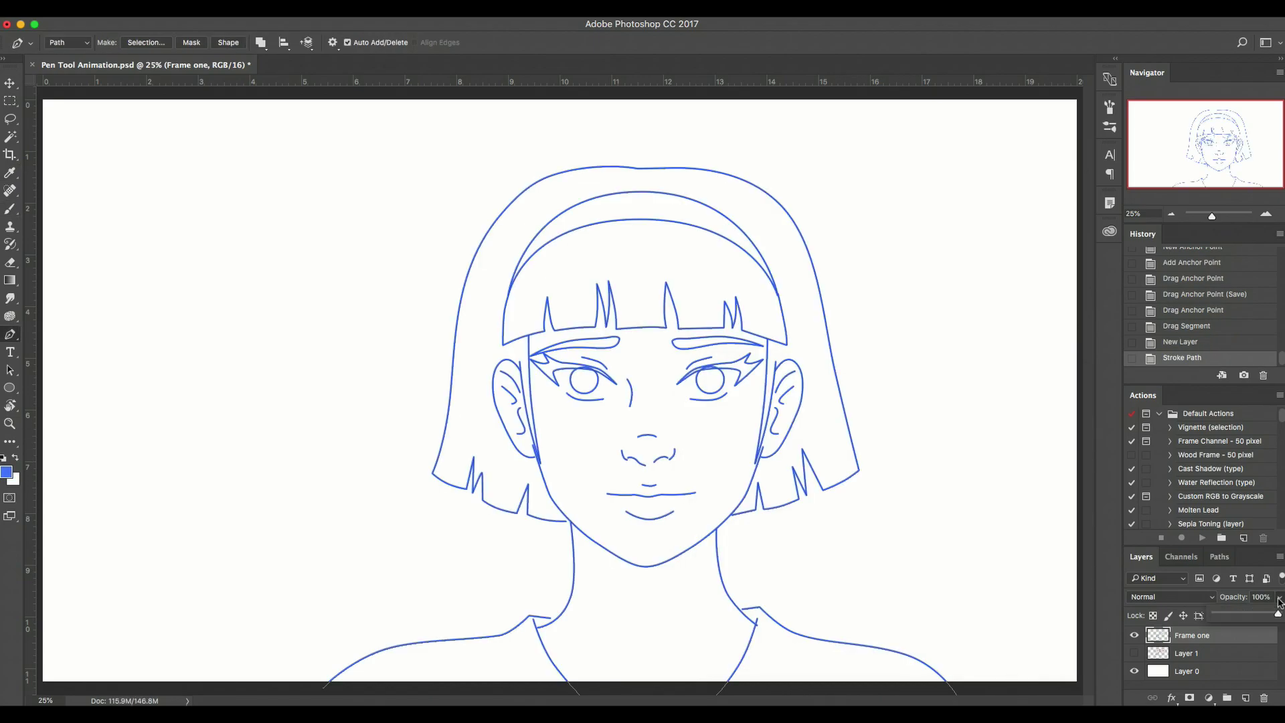
{"action": "left_click_drag", "start_coordinate": [1241, 613], "coordinate": [1224, 613]}
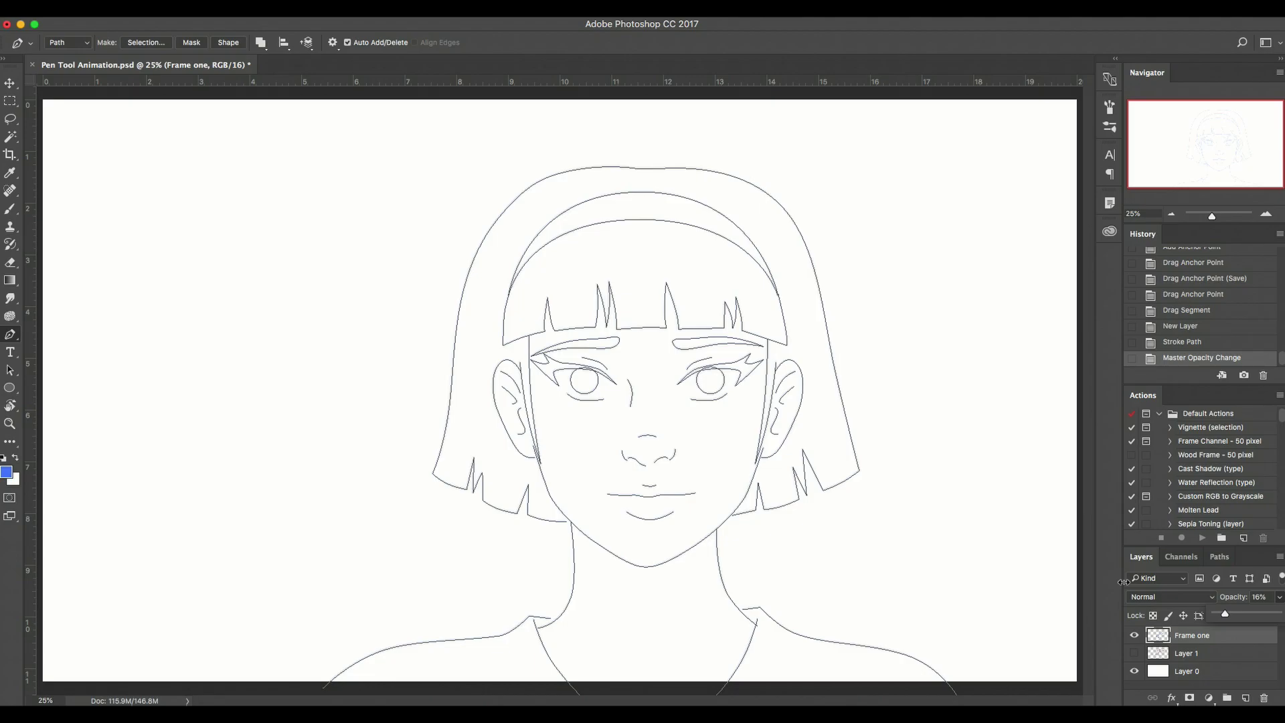
Duplicate Path 1 and name the copy Frame two
{"action": "left_click", "coordinate": [1219, 556]}
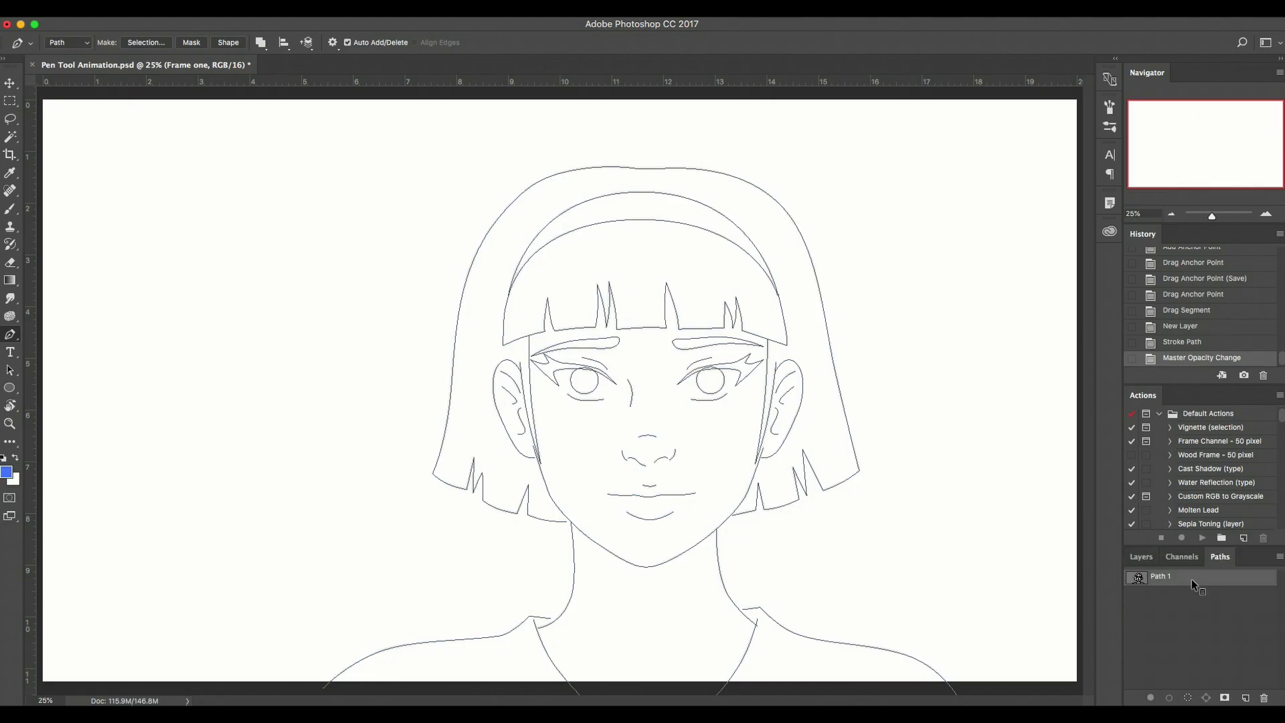
{"action": "right_click", "coordinate": [1191, 578]}
{"action": "left_click", "coordinate": [1235, 582]}
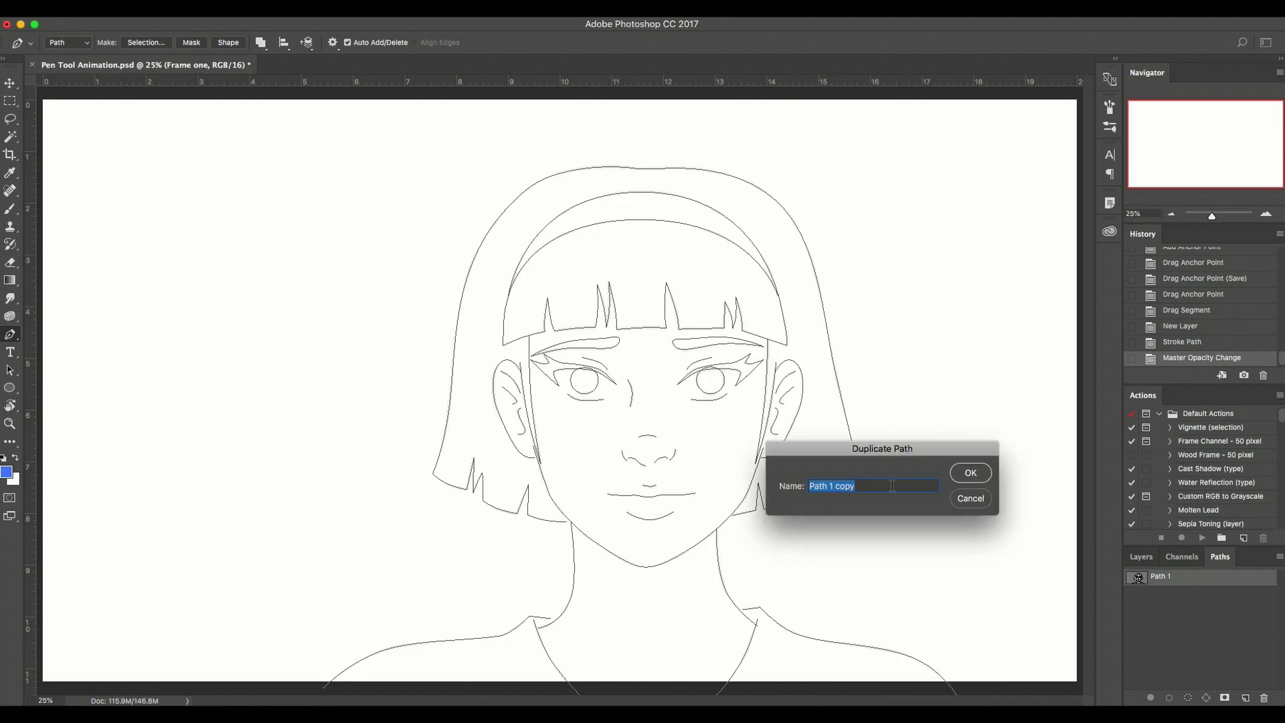
{"action": "type", "text": "Frame two"}
{"action": "key", "text": "Return"}
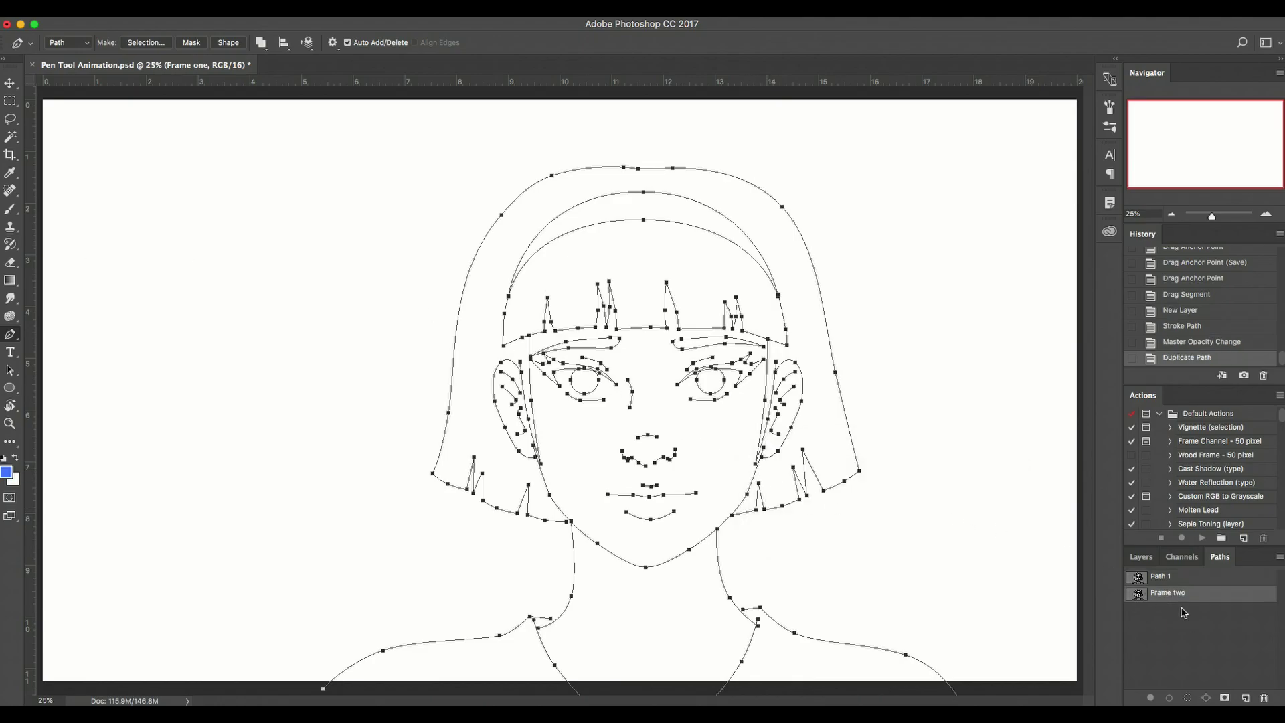
Rename the original path, Path 1, as Frame one
{"action": "left_click", "coordinate": [1160, 578]}
{"action": "double_click", "coordinate": [1160, 579]}
{"action": "type", "text": "Frame"}
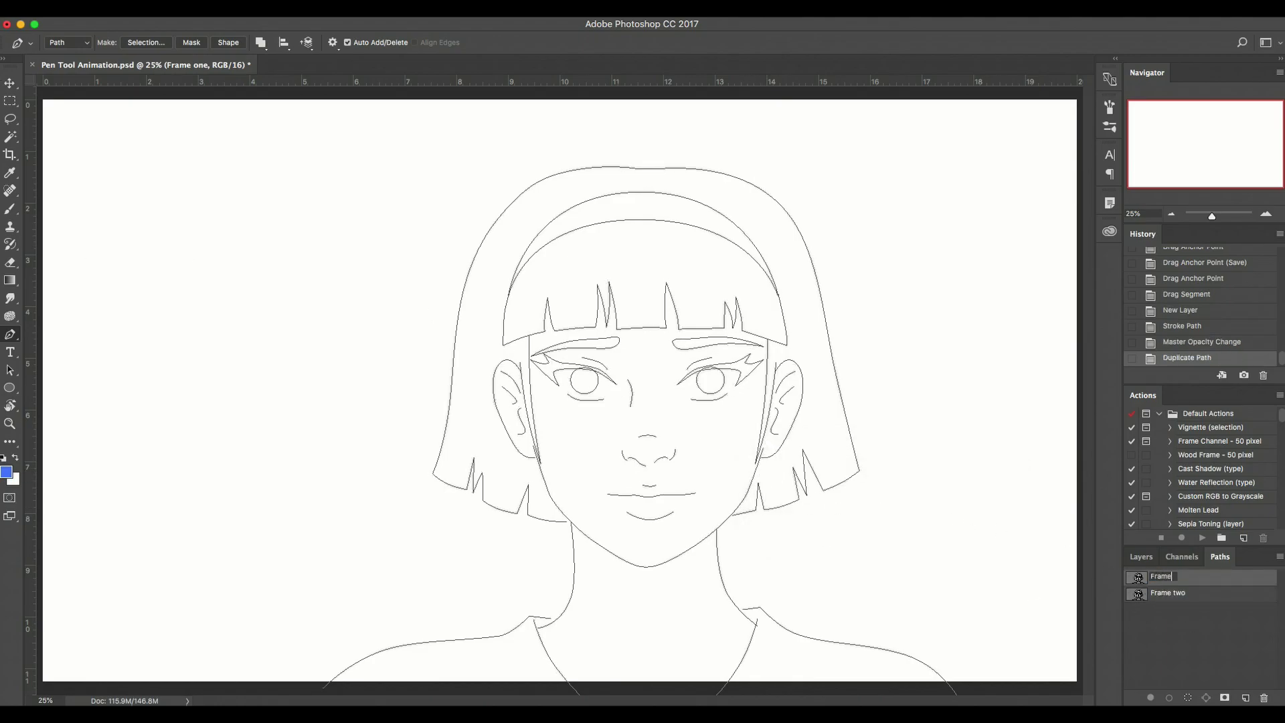
{"action": "type", "text": " one"}
{"action": "key", "text": "Return"}
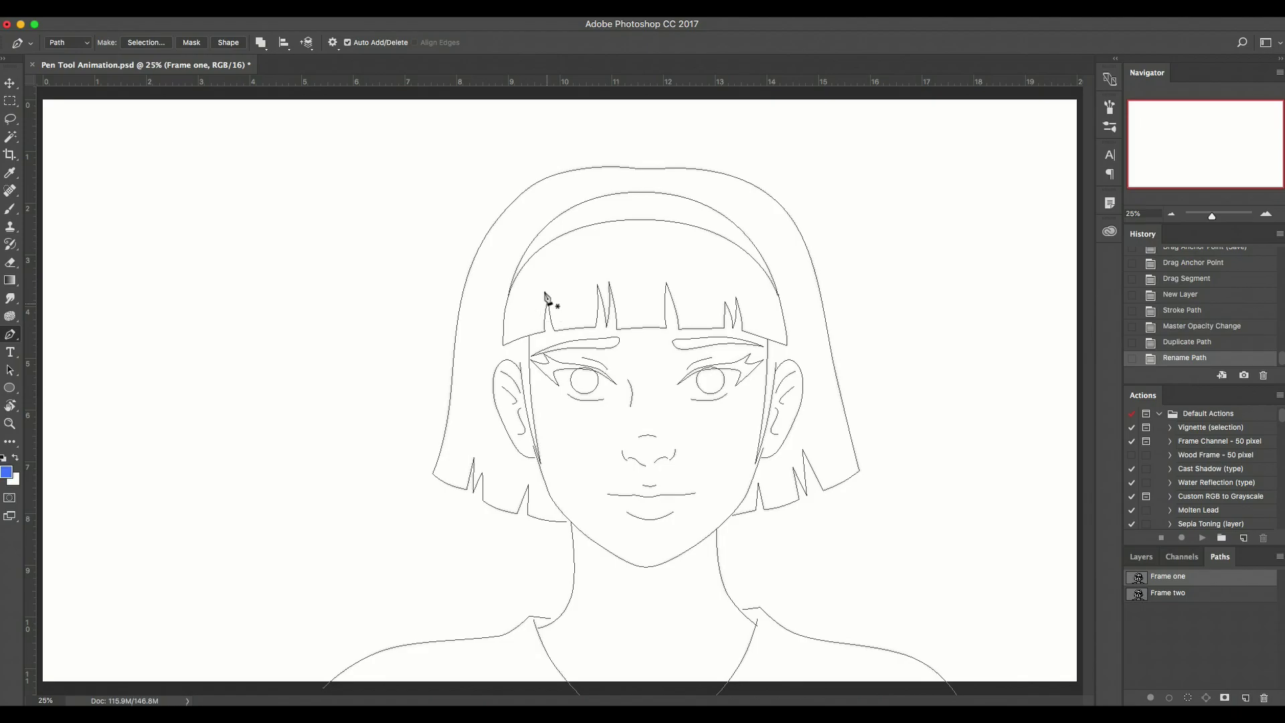
Try moving the left eye's upper lash shape down to the lower lid line, and undo the move
{"action": "left_click", "coordinate": [1178, 595]}
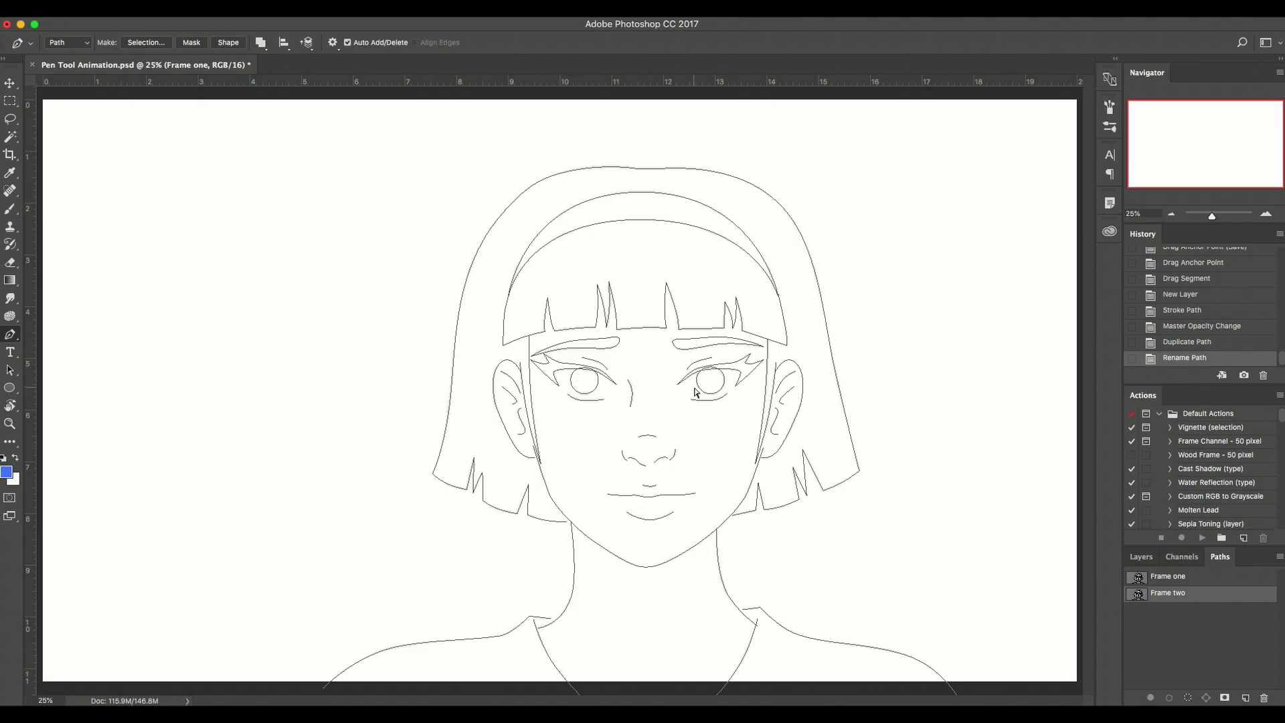
{"action": "left_click", "coordinate": [736, 389], "text": "ctrl"}
{"action": "left_click", "coordinate": [559, 388], "text": "ctrl"}
{"action": "left_click_drag", "start_coordinate": [736, 386], "coordinate": [739, 383]}
{"action": "key", "text": "ctrl+z"}
{"action": "left_click", "coordinate": [569, 368], "text": "super"}
{"action": "left_click", "coordinate": [571, 373], "text": "super"}
{"action": "left_click", "coordinate": [569, 367], "text": "alt+super"}
{"action": "left_click_drag", "start_coordinate": [570, 372], "coordinate": [588, 395]}
{"action": "left_click", "coordinate": [588, 402], "text": "super"}
{"action": "key", "text": "super+z"}
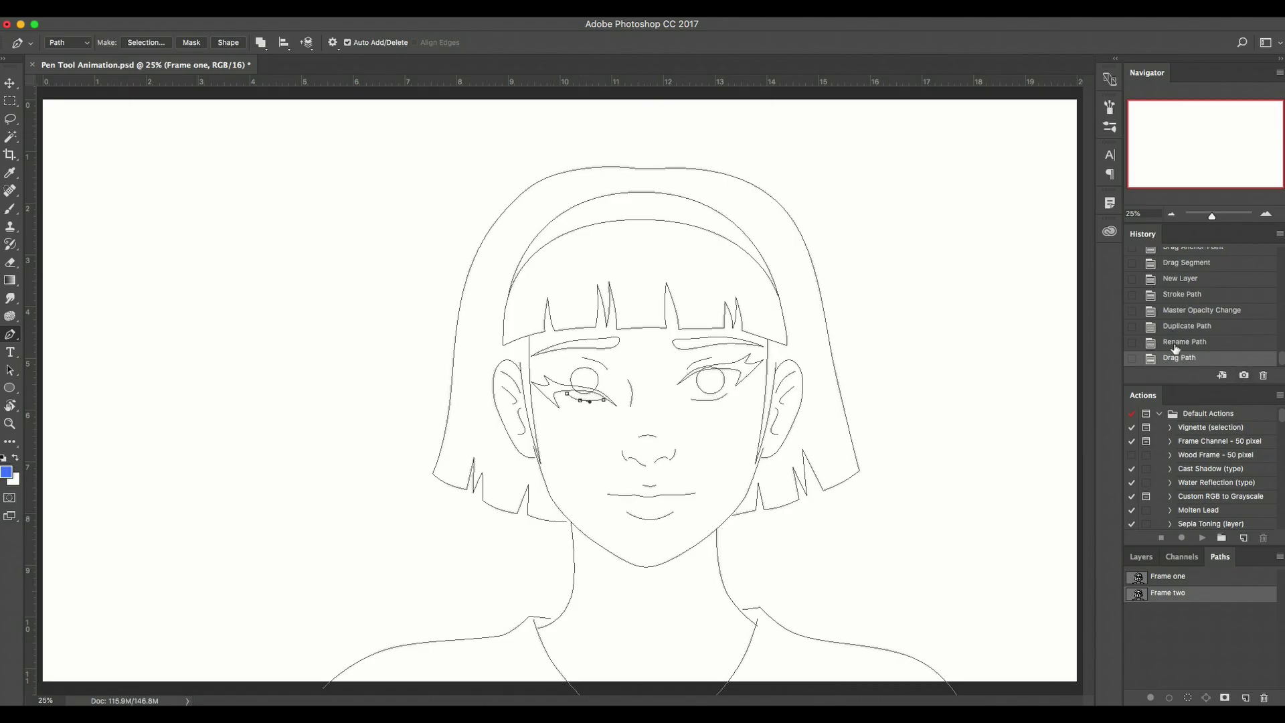
{"action": "key", "text": "ctrl+z"}
Try raising both corners of the mouth line into a smile, and revert the path to its state before the change
{"action": "left_click", "coordinate": [611, 496], "text": "ctrl"}
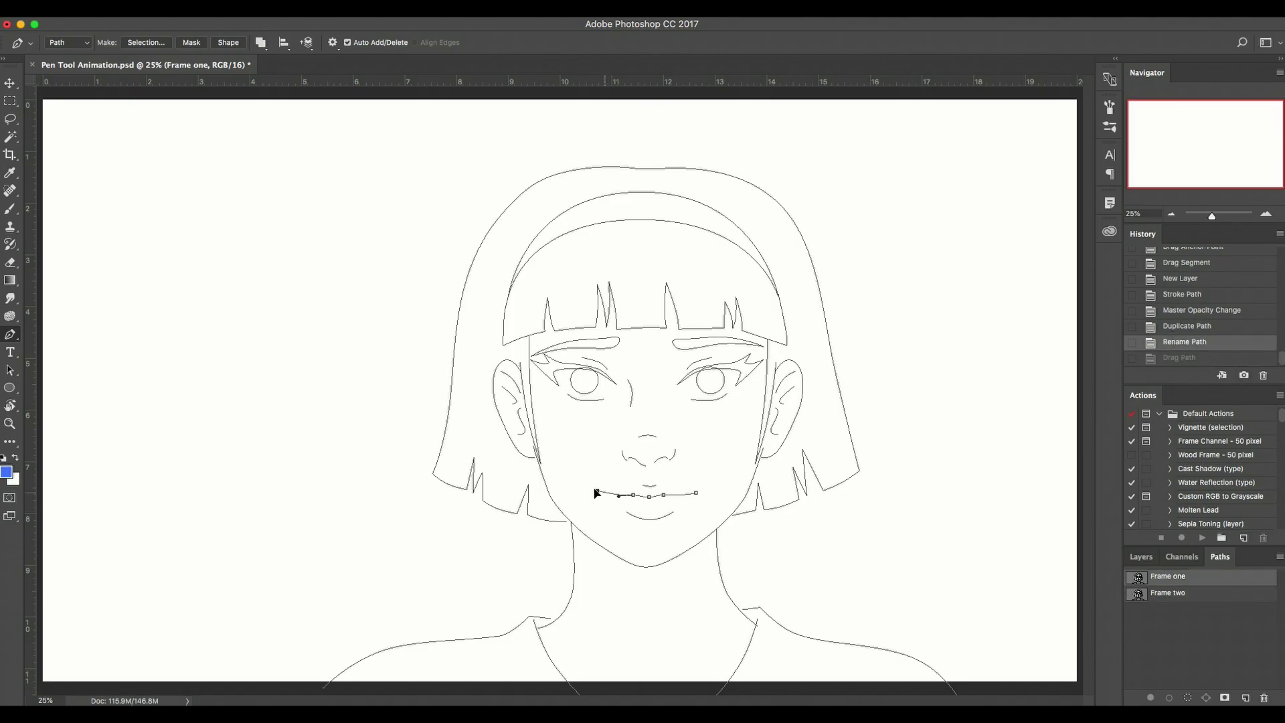
{"action": "left_click_drag", "start_coordinate": [594, 487], "coordinate": [596, 483]}
{"action": "left_click_drag", "start_coordinate": [696, 492], "coordinate": [704, 481]}
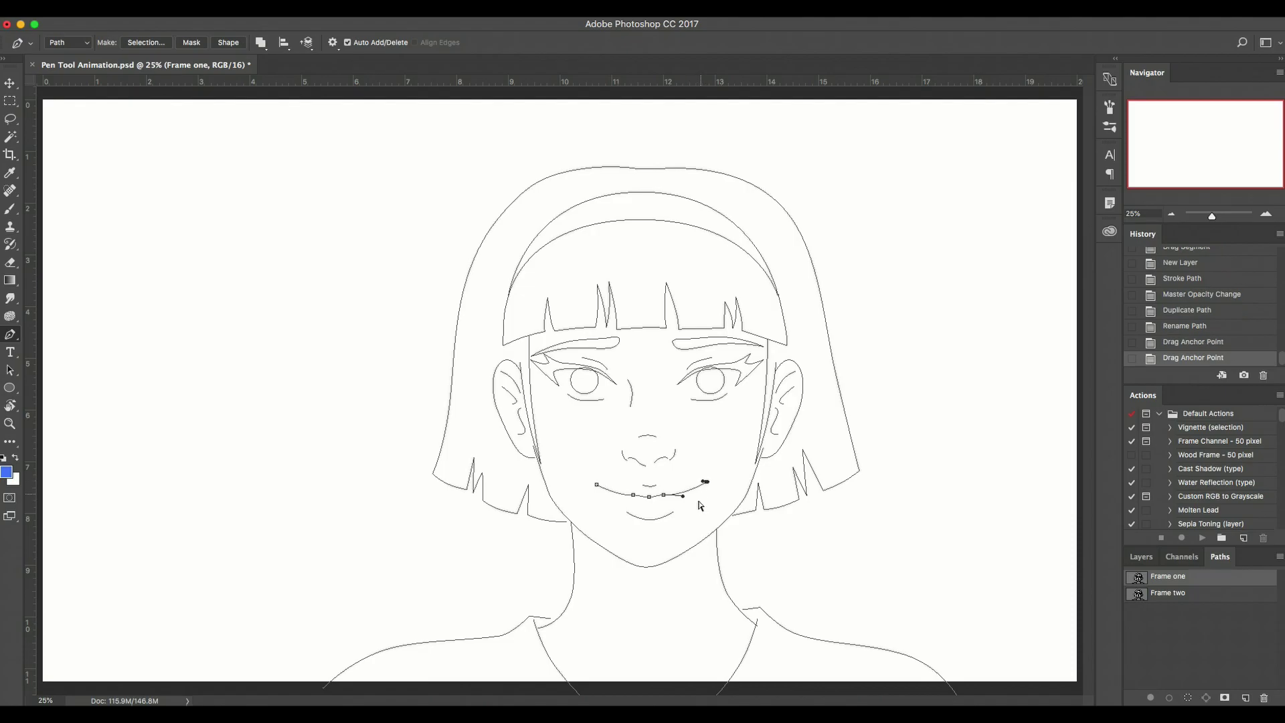
{"action": "left_click", "coordinate": [1225, 326]}
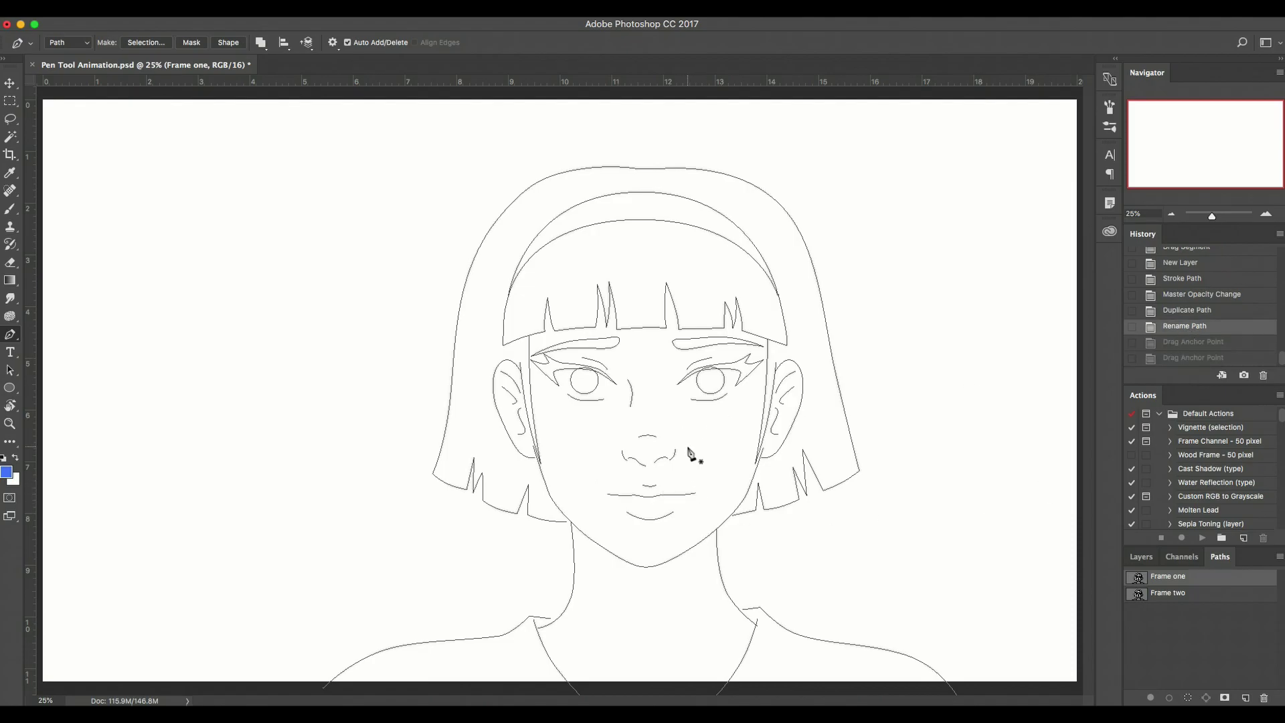
Make the Frame two path active and show the Frame one layer as a faint reference
{"action": "left_click", "coordinate": [1162, 595]}
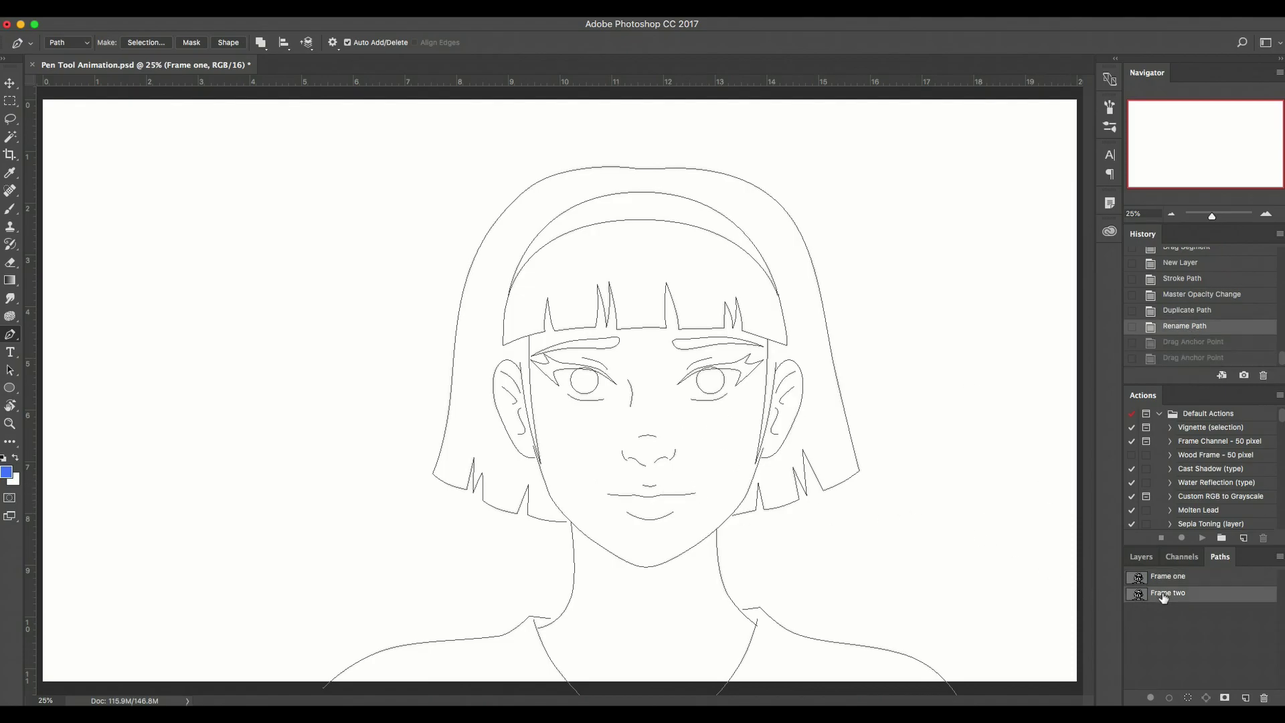
{"action": "left_click", "coordinate": [1141, 556]}
{"action": "left_click", "coordinate": [1134, 635]}
Move the lower outer lash tips of both eyes upward to start closing the eyes on the Frame two path
{"action": "left_click", "coordinate": [559, 388]}
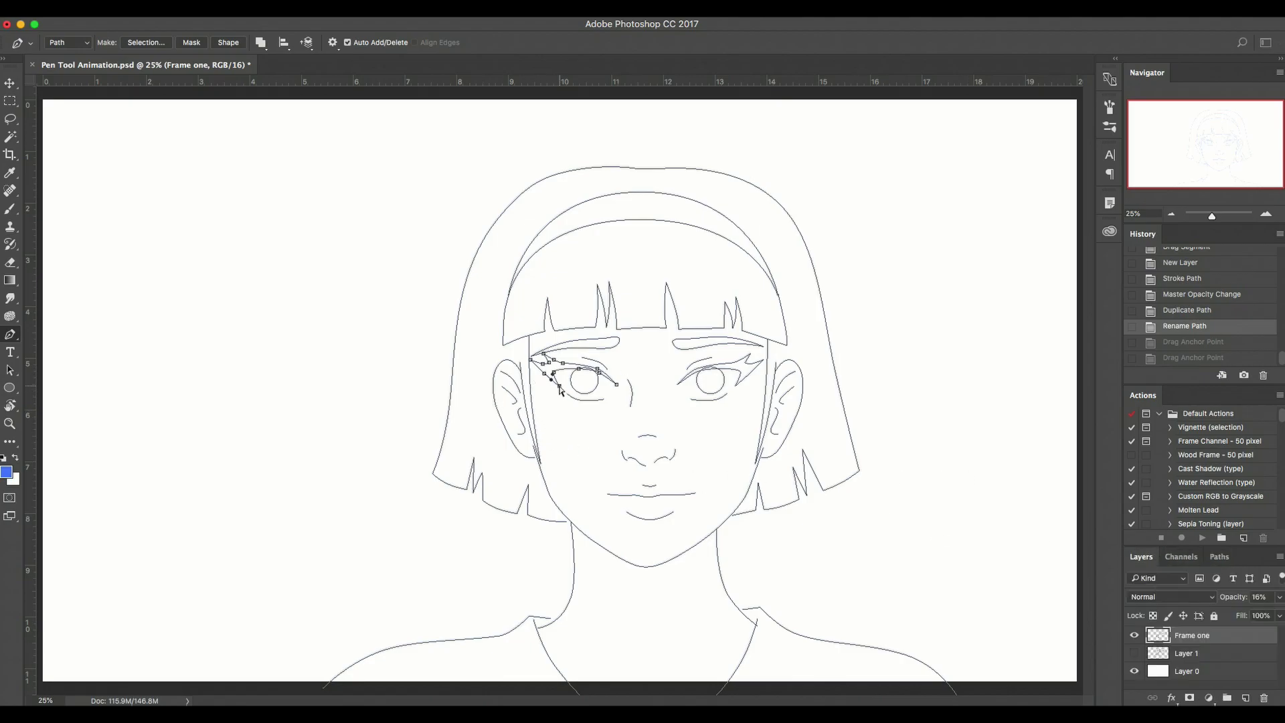
{"action": "left_click_drag", "start_coordinate": [555, 389], "coordinate": [550, 377]}
{"action": "left_click", "coordinate": [737, 386], "text": "ctrl"}
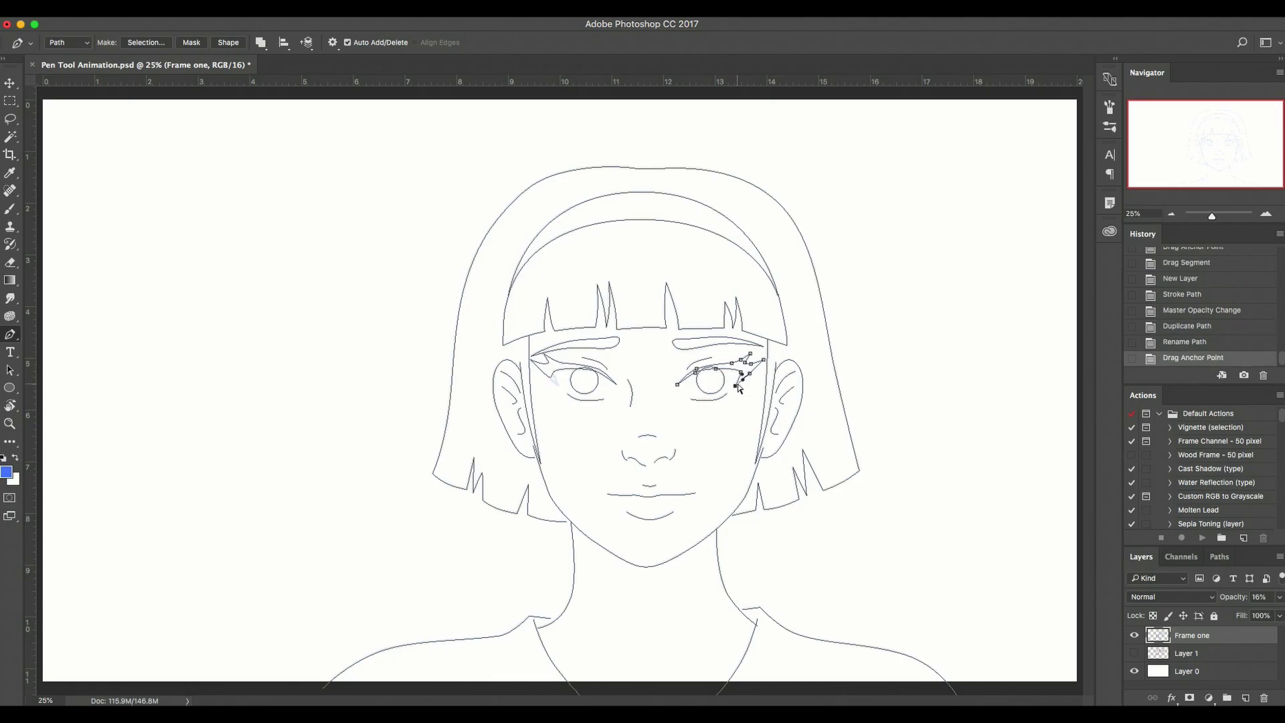
{"action": "left_click_drag", "start_coordinate": [738, 388], "coordinate": [742, 377]}
Move the whole upper lash shapes of both eyes slightly down over the irises
{"action": "left_click", "coordinate": [720, 369], "text": "ctrl"}
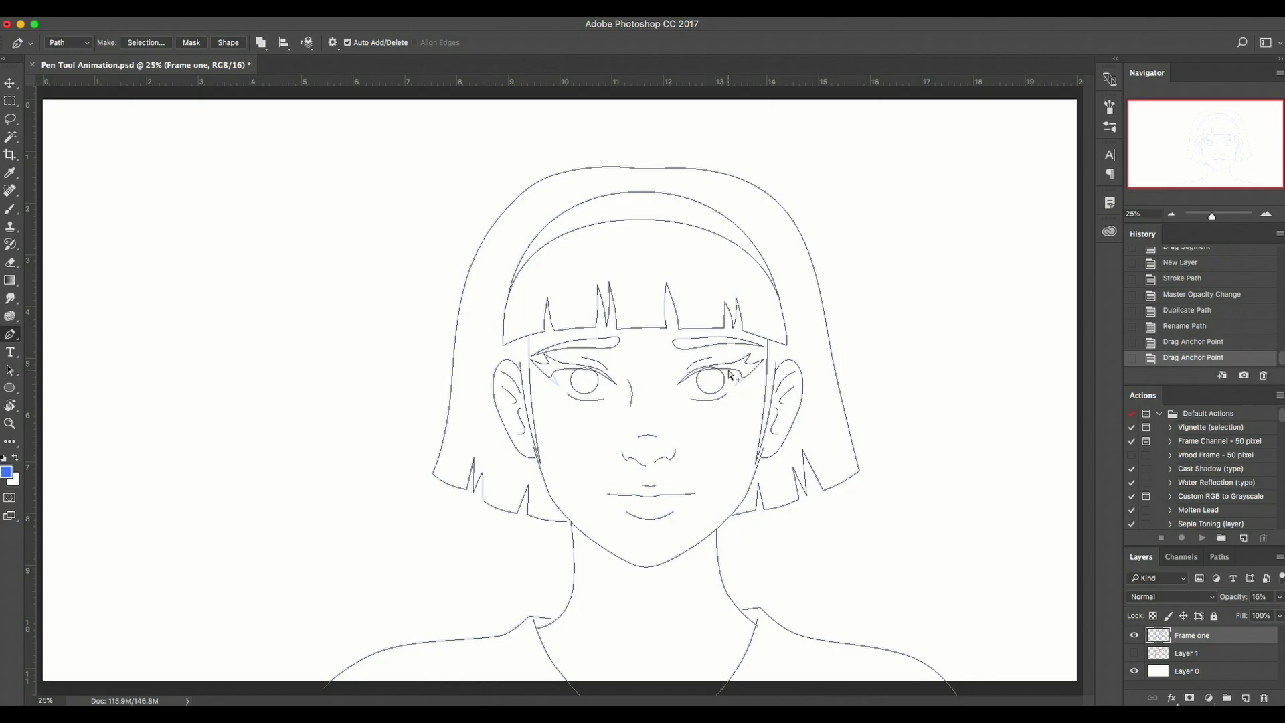
{"action": "left_click", "coordinate": [730, 373], "text": "ctrl"}
{"action": "left_click_drag", "start_coordinate": [730, 374], "coordinate": [730, 380]}
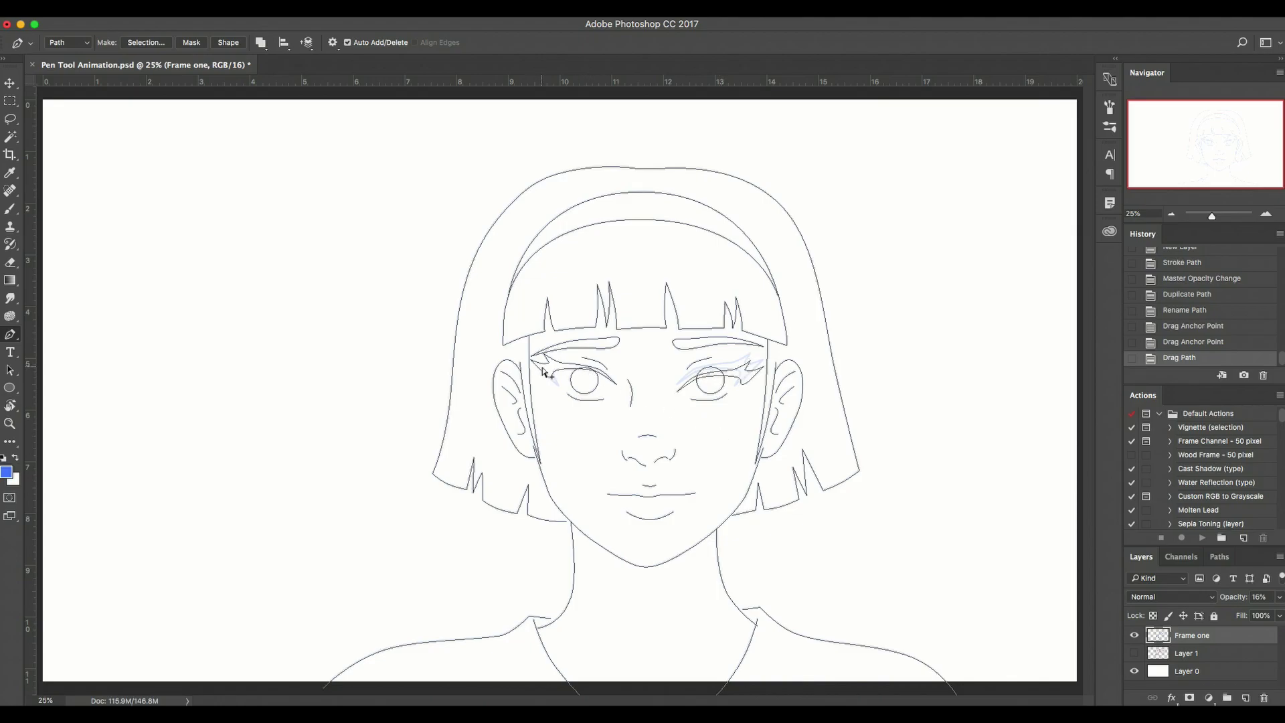
{"action": "left_click", "coordinate": [564, 372], "text": "ctrl"}
{"action": "left_click_drag", "start_coordinate": [562, 372], "coordinate": [565, 377]}
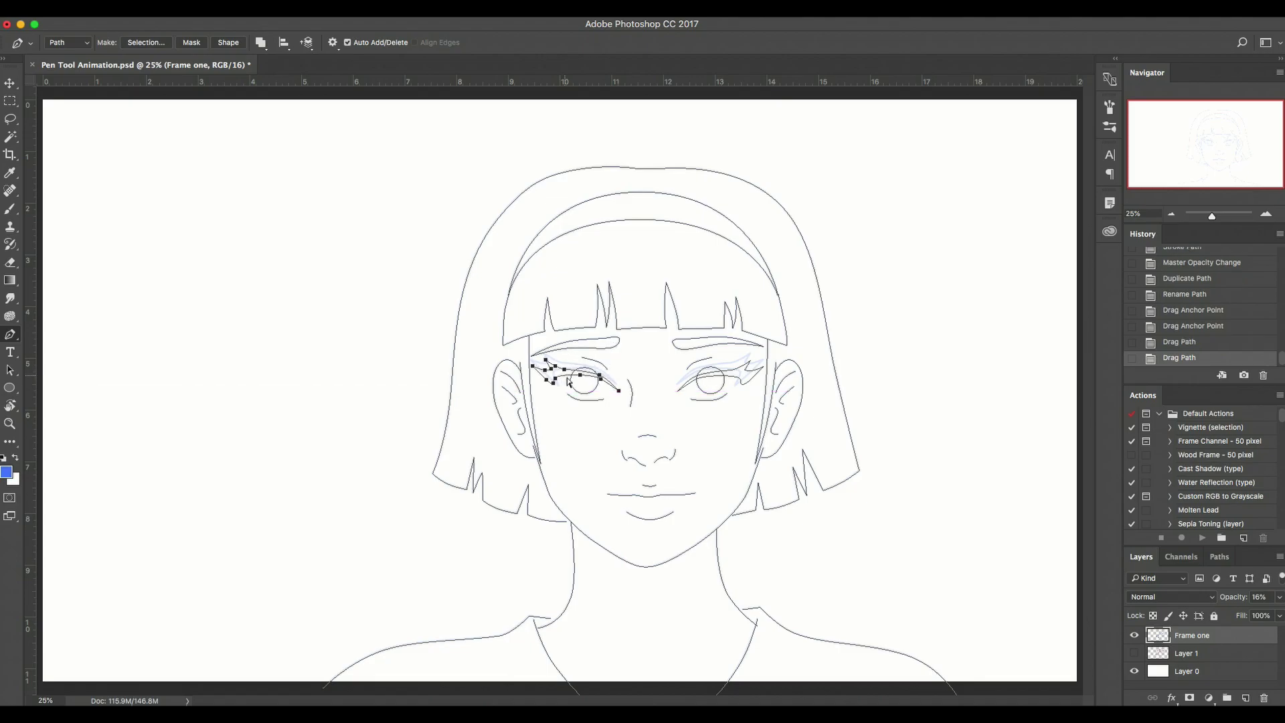
Add anchor points on both sides of each iris circle near where the lowered upper lash line crosses it
{"action": "left_click", "coordinate": [715, 441], "text": "super"}
{"action": "left_click", "coordinate": [725, 377], "text": "ctrl"}
{"action": "key", "text": "super+plus"}
{"action": "key", "text": "super+plus"}
{"action": "key", "text": "super+plus"}
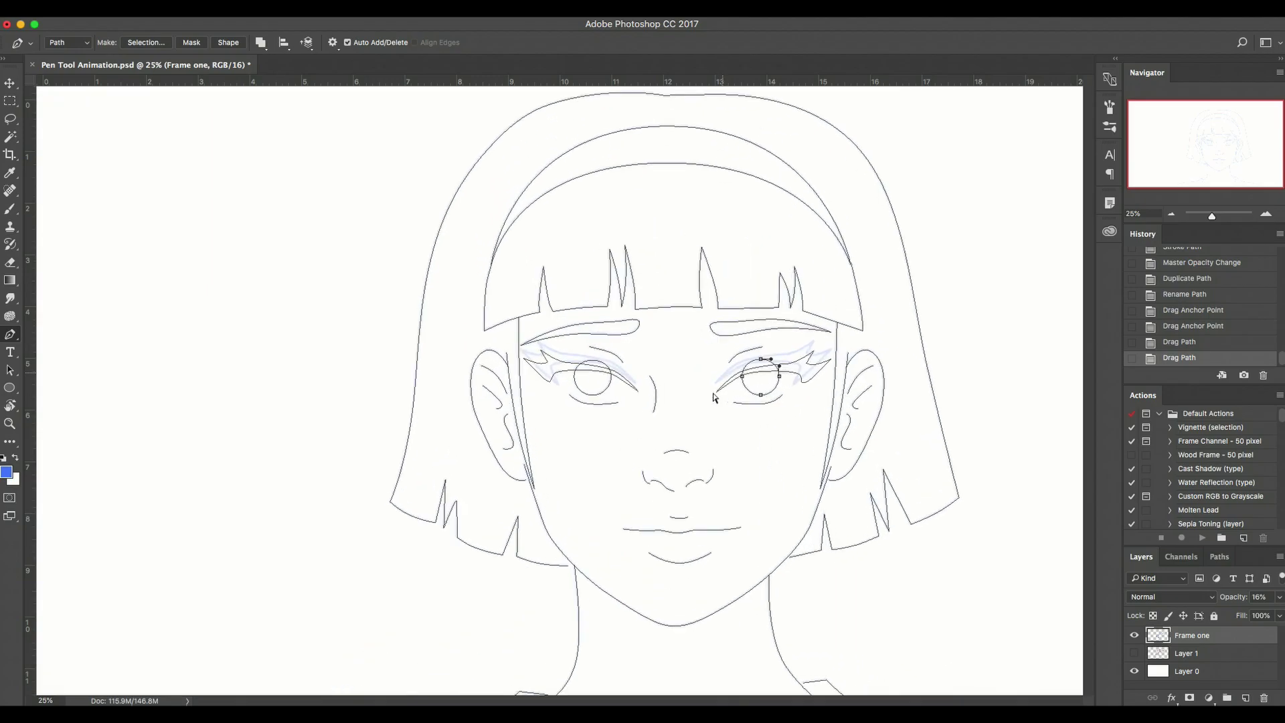
{"action": "scroll", "coordinate": [825, 381], "scroll_direction": "right", "scroll_amount": 4}
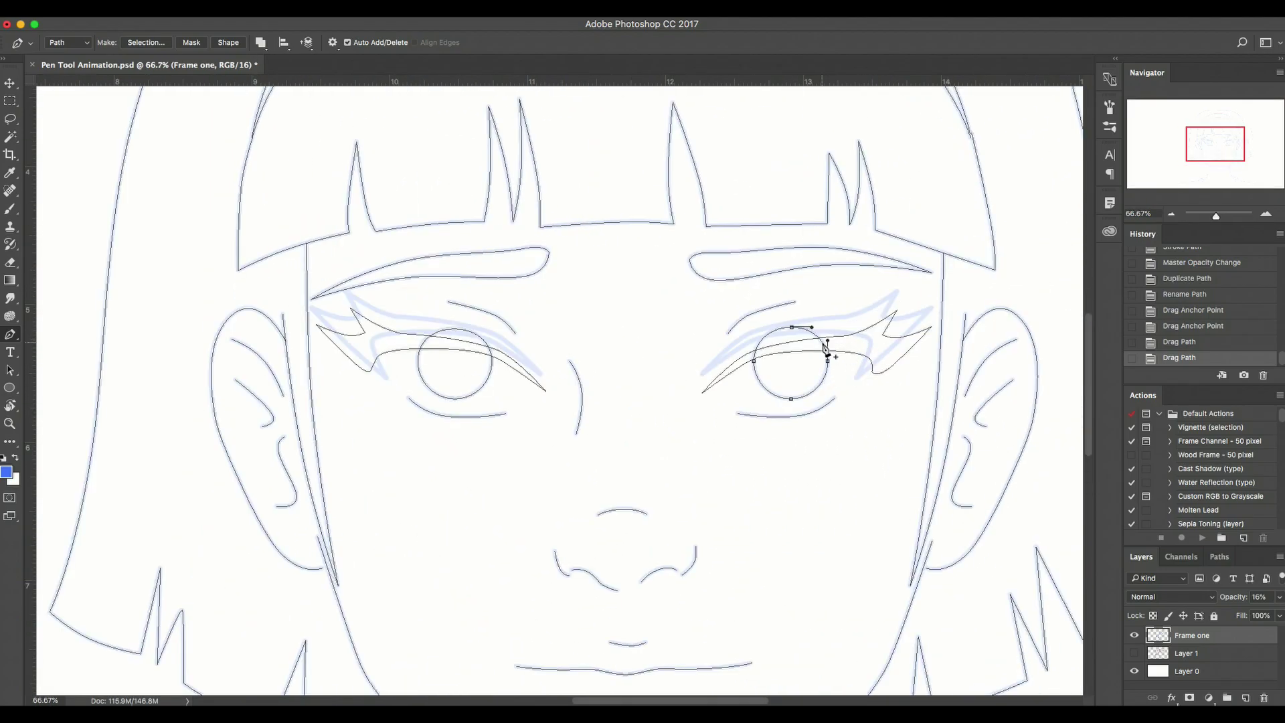
{"action": "left_click", "coordinate": [820, 341]}
{"action": "left_click", "coordinate": [422, 346], "text": "super"}
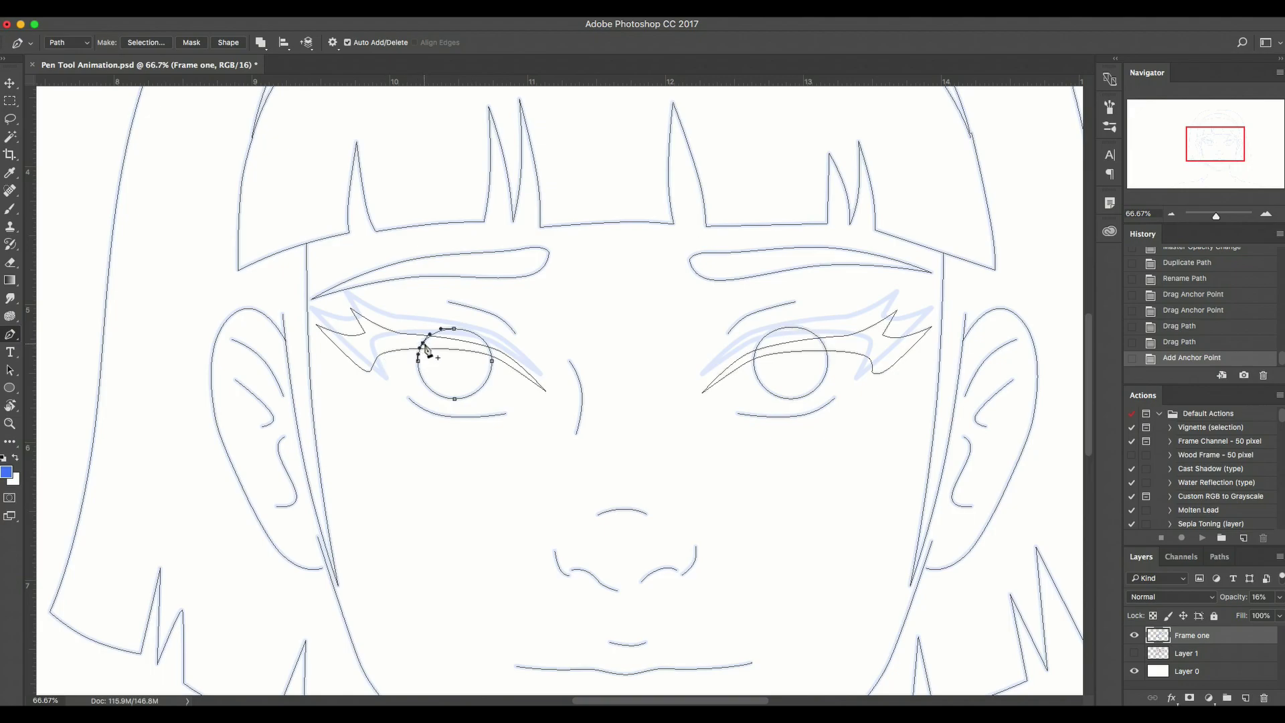
{"action": "left_click", "coordinate": [422, 343]}
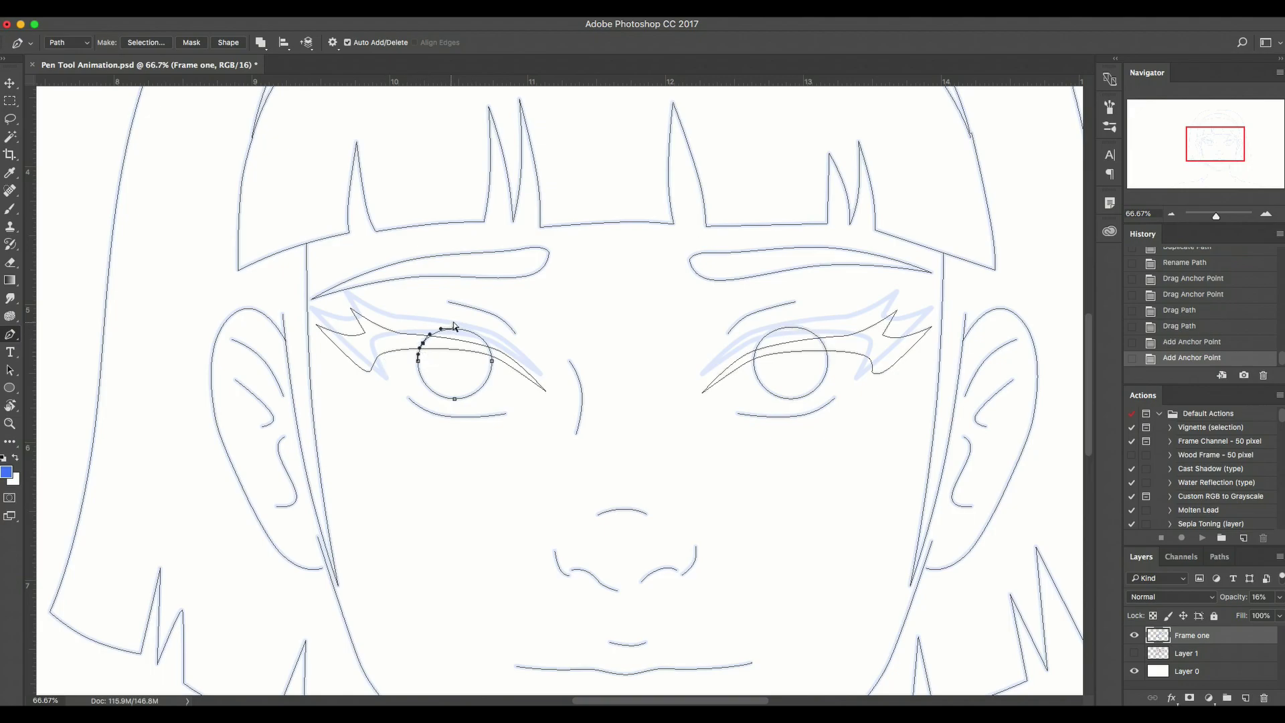
{"action": "left_click", "coordinate": [491, 352]}
{"action": "left_click", "coordinate": [755, 350], "text": "super"}
{"action": "left_click", "coordinate": [754, 352]}
Delete the top anchor points of both iris circles to remove the arcs above the lowered lids
{"action": "left_click", "coordinate": [791, 327], "text": "super"}
{"action": "left_click", "coordinate": [456, 329]}
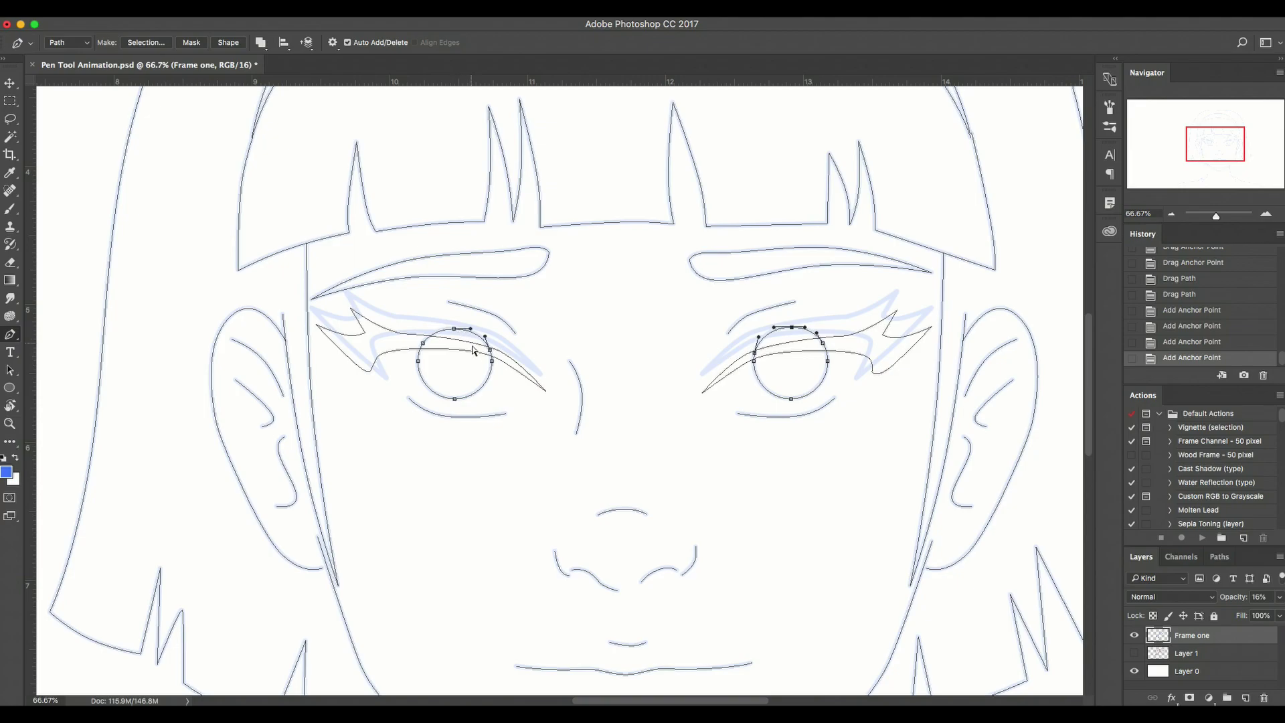
{"action": "left_click_drag", "start_coordinate": [457, 335], "coordinate": [457, 336]}
{"action": "key", "text": "BackSpace"}
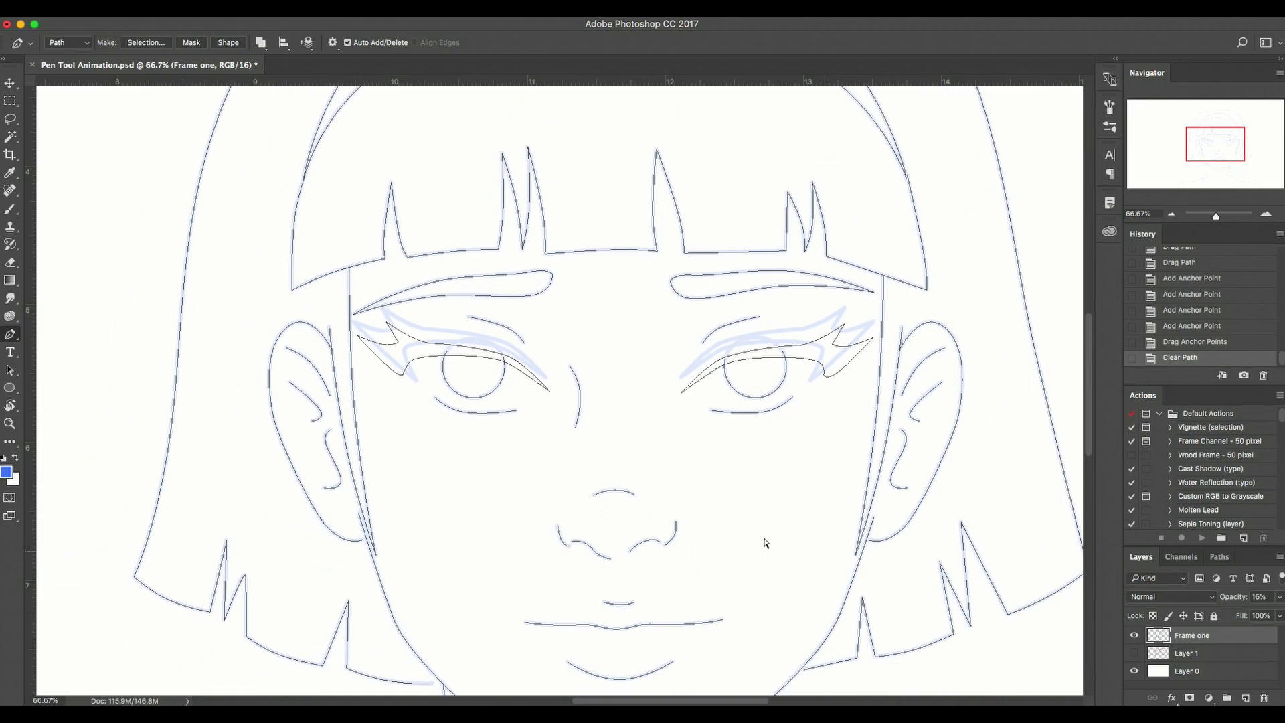
Adjust the anchor points of both lower lid lines to reshape them slightly upward, comparing against the Frame one layer
{"action": "key", "text": "super+minus"}
{"action": "key", "text": "super+minus"}
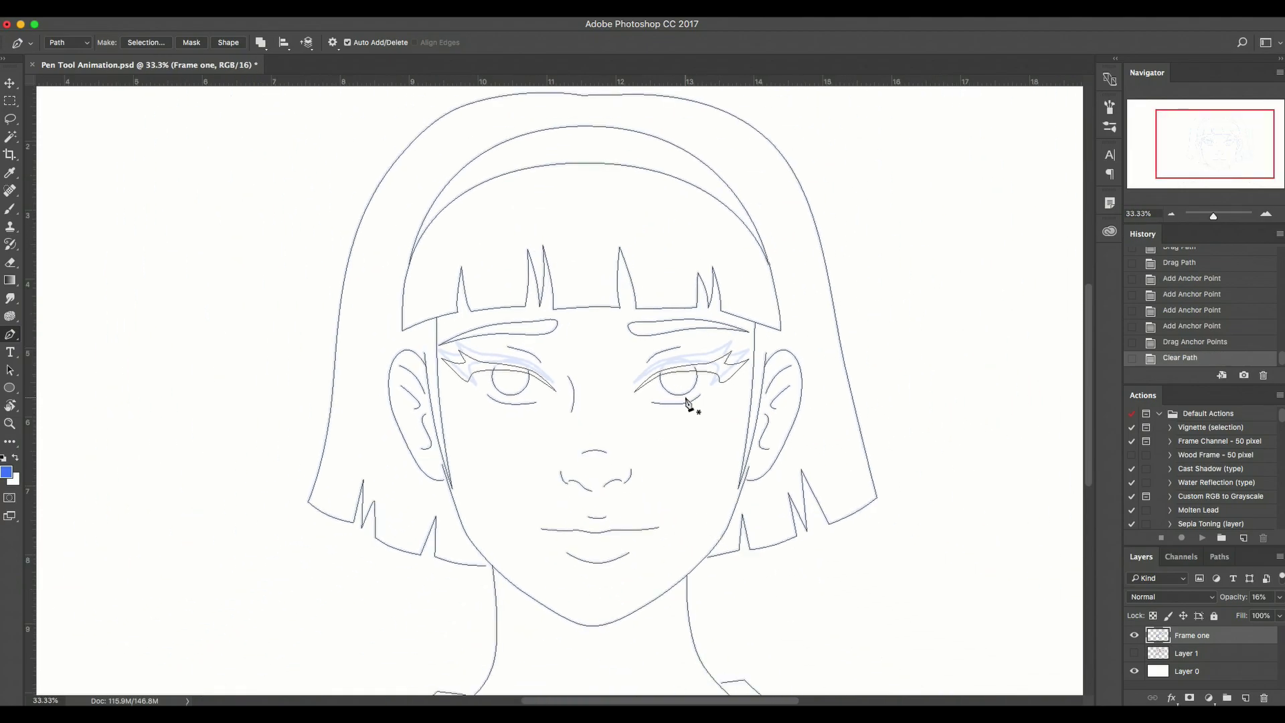
{"action": "left_click", "coordinate": [1132, 636]}
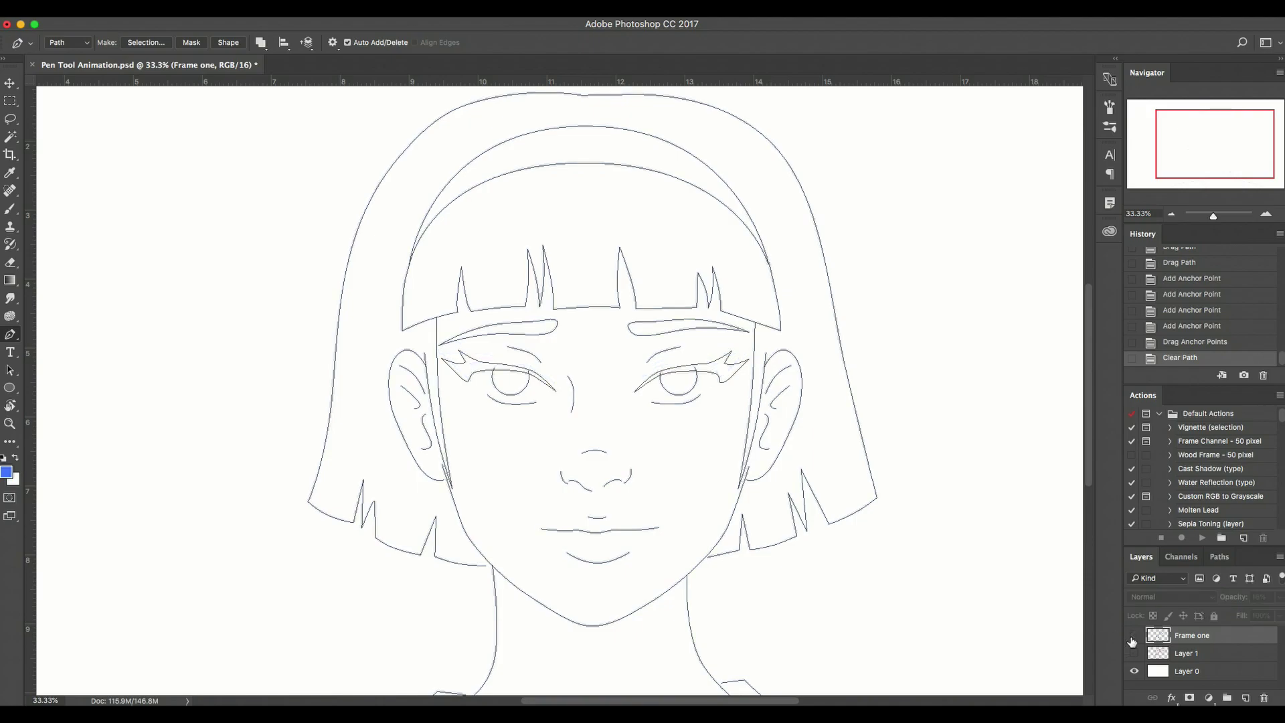
{"action": "left_click", "coordinate": [1132, 636]}
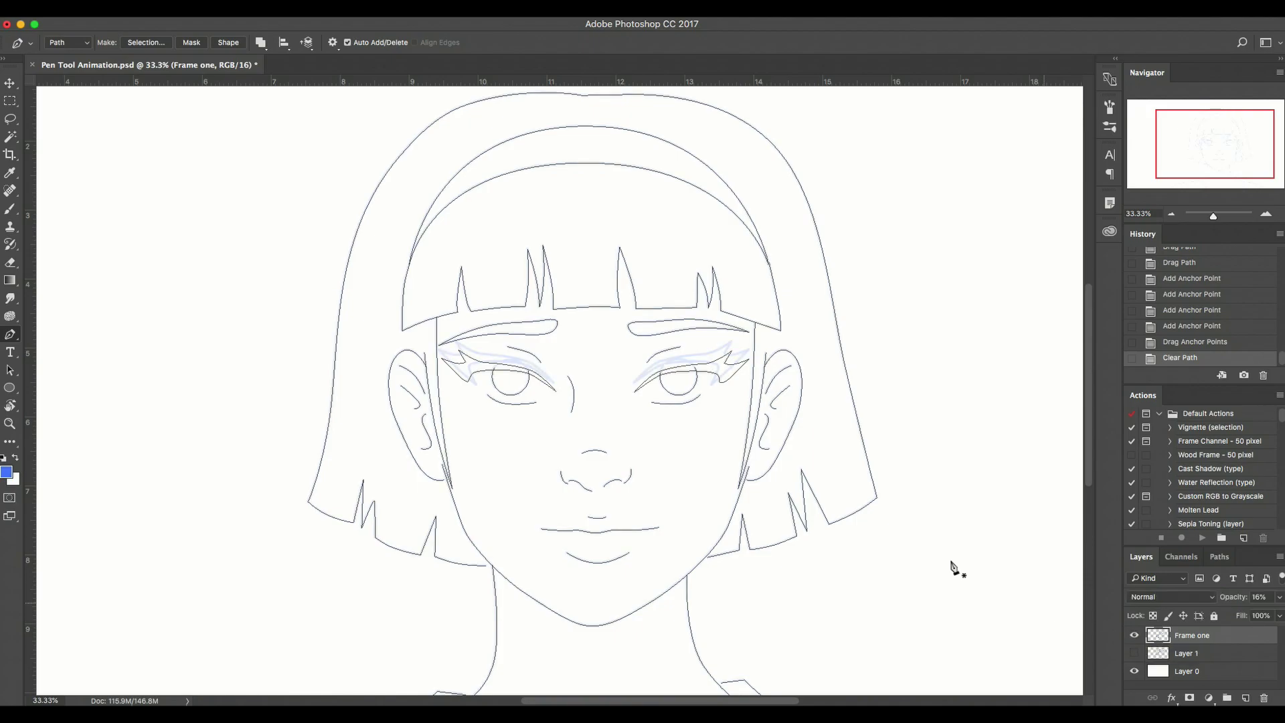
{"action": "left_click", "coordinate": [505, 404], "text": "super"}
{"action": "left_click_drag", "start_coordinate": [501, 401], "coordinate": [682, 404]}
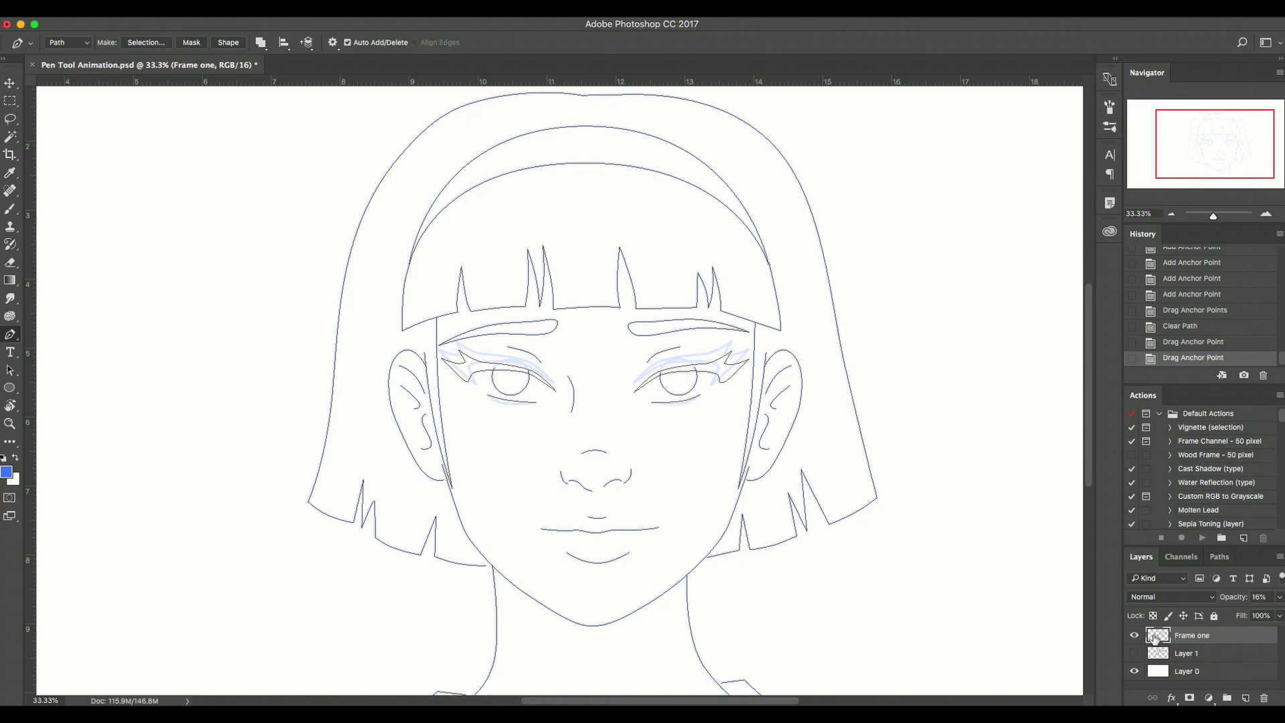
Create a new layer named Frame Two
{"action": "key", "text": "super+shift+n"}
{"action": "type", "text": "Frame Two"}
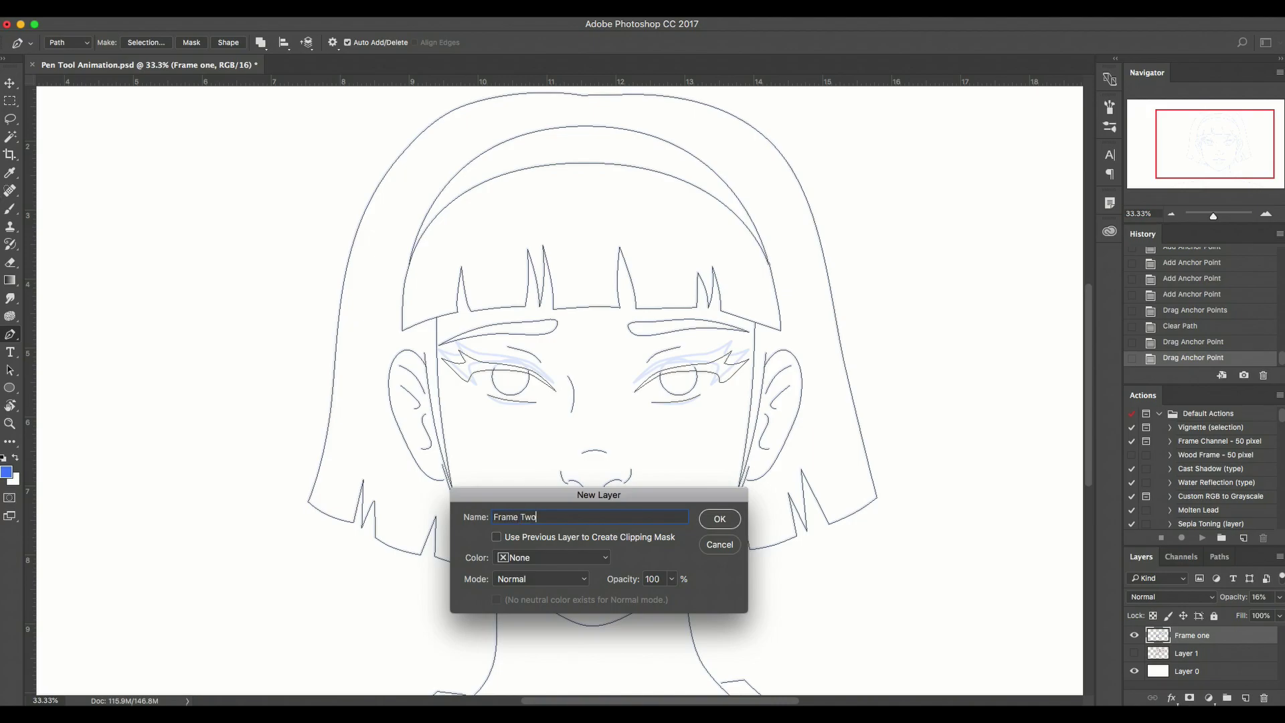
{"action": "key", "text": "Return"}
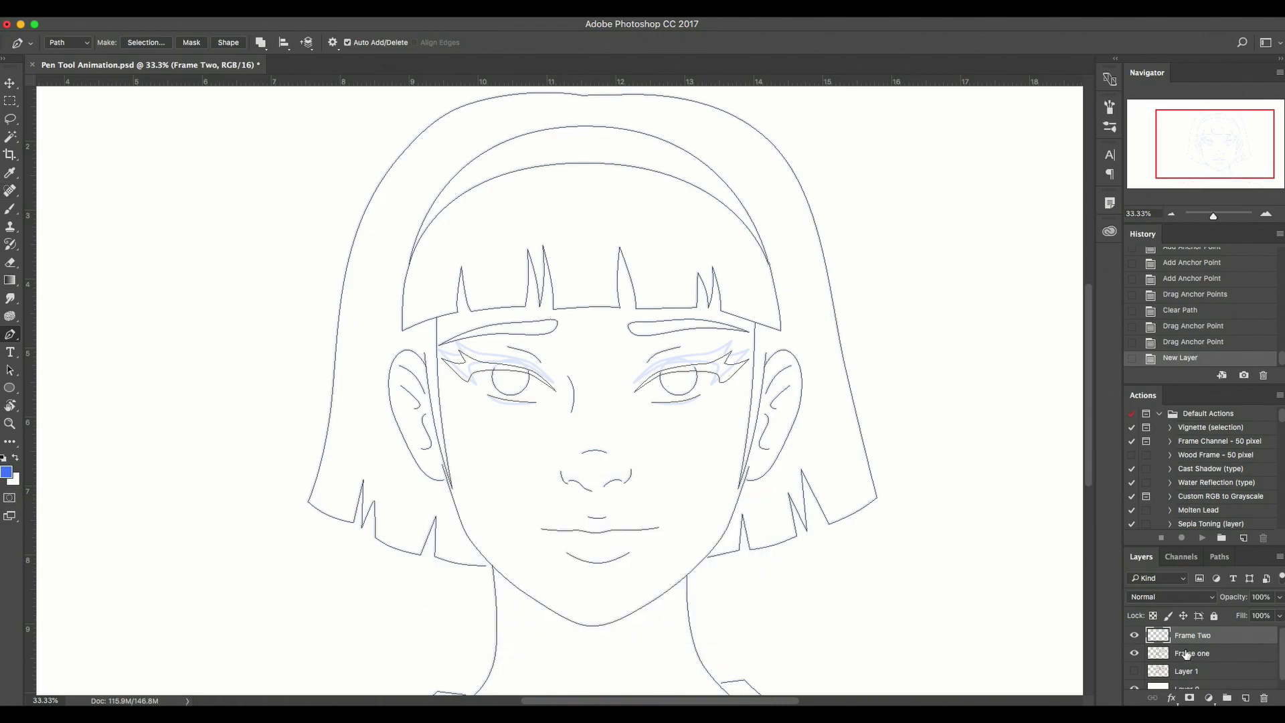
Hide the Frame one layer and stroke the current path with the brush on the Frame Two layer
{"action": "left_click", "coordinate": [1134, 653]}
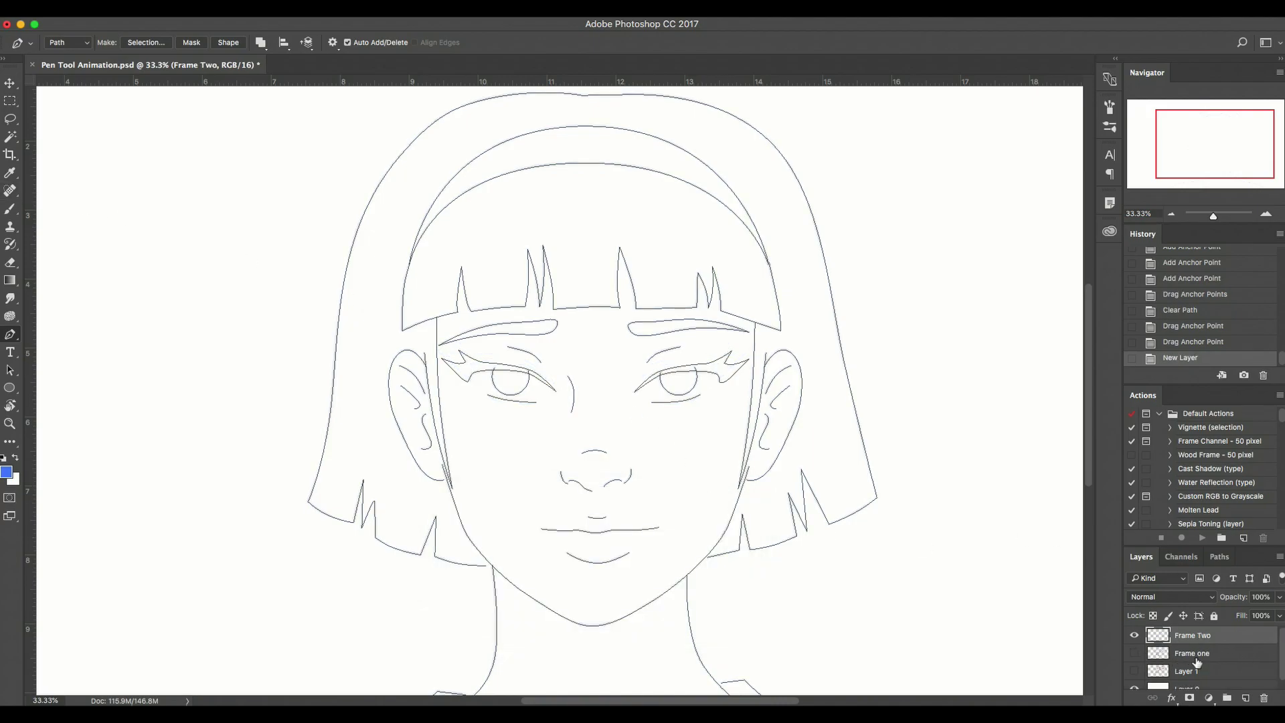
{"action": "key", "text": "b"}
{"action": "key", "text": "Return"}
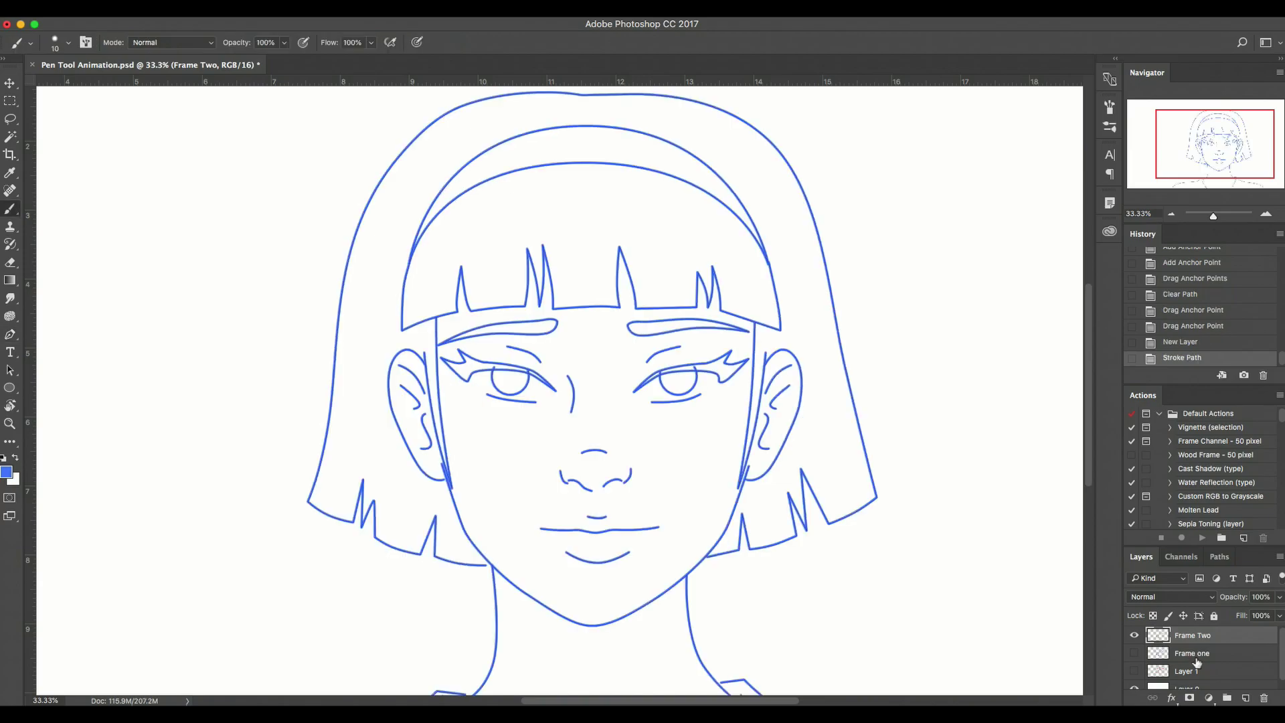
Lower the Frame Two layer's opacity to 17%
{"action": "left_click", "coordinate": [1197, 659]}
{"action": "left_click", "coordinate": [1201, 639]}
{"action": "left_click_drag", "start_coordinate": [1278, 597], "coordinate": [1230, 619]}
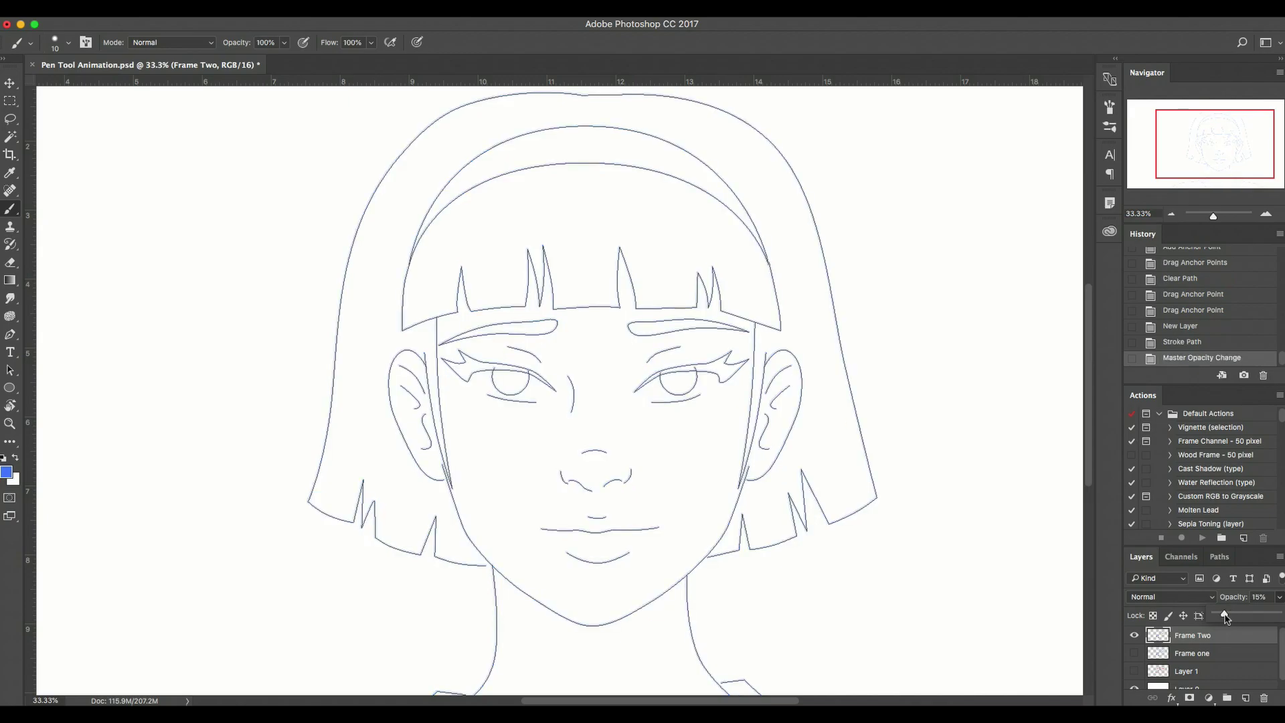
Move the path with the lowered eyelids below the open-eye path and rename it Frame Two
{"action": "left_click", "coordinate": [1220, 558]}
{"action": "left_click", "coordinate": [1198, 595]}
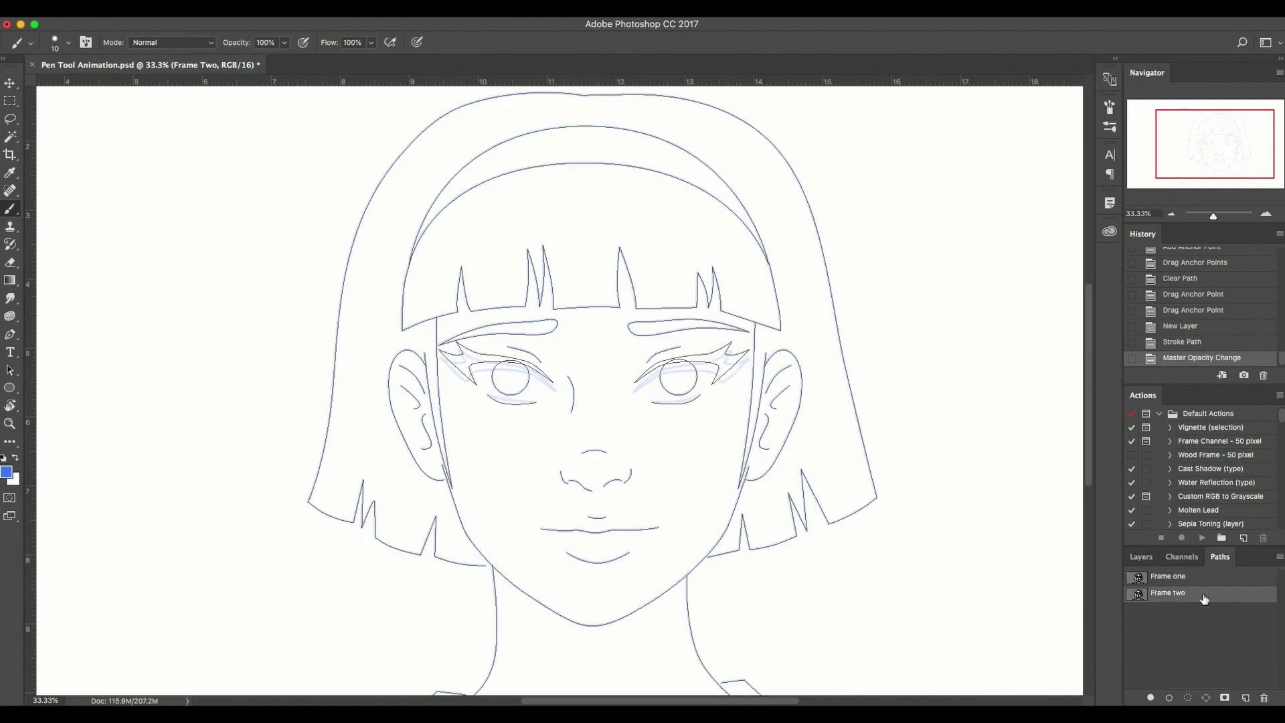
{"action": "left_click", "coordinate": [1190, 580]}
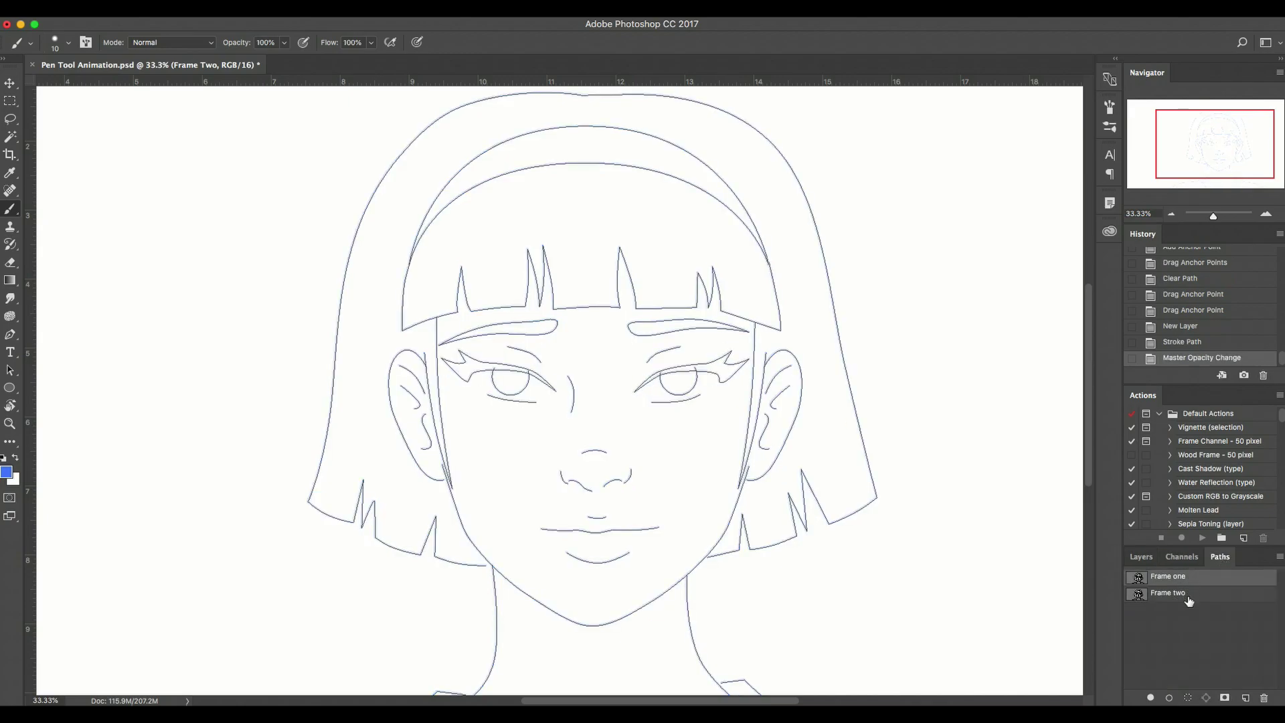
{"action": "left_click", "coordinate": [1189, 595]}
{"action": "left_click_drag", "start_coordinate": [1185, 580], "coordinate": [1198, 604]}
{"action": "double_click", "coordinate": [1179, 593]}
{"action": "type", "text": "Frame T"}
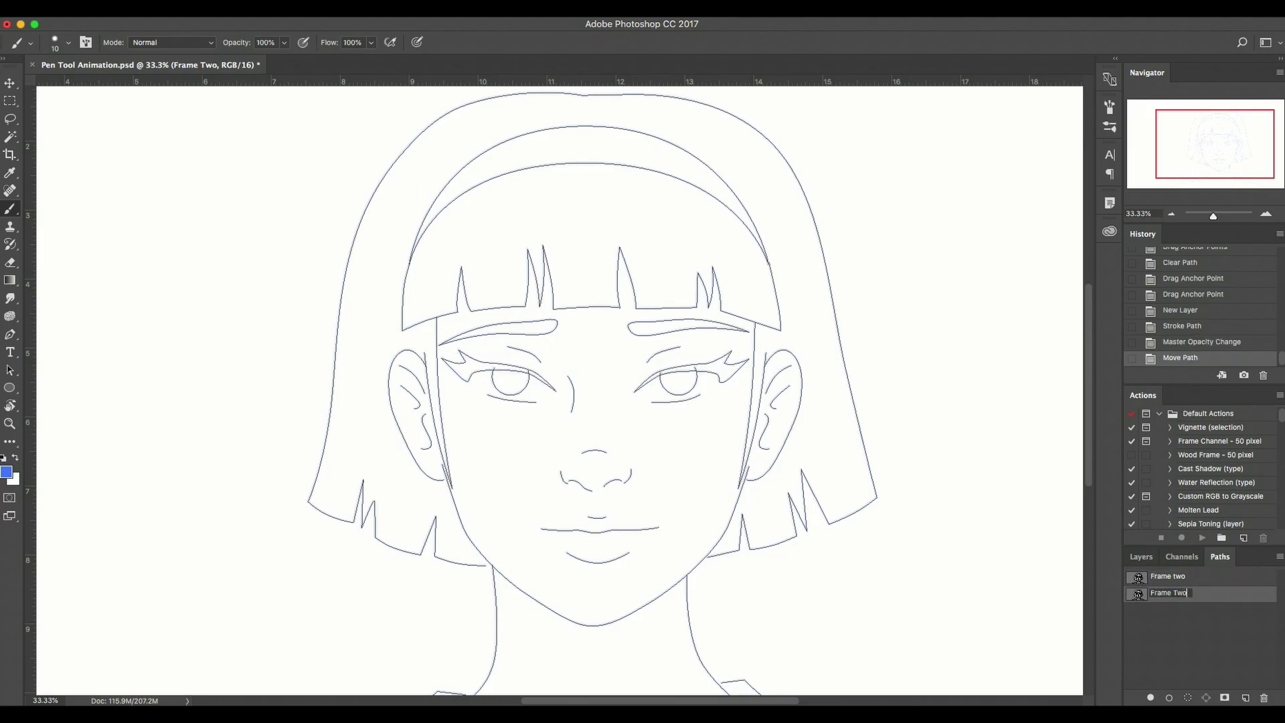
{"action": "type", "text": "wo"}
{"action": "key", "text": "Return"}
Rename the open-eye path as Frame One
{"action": "double_click", "coordinate": [1177, 575]}
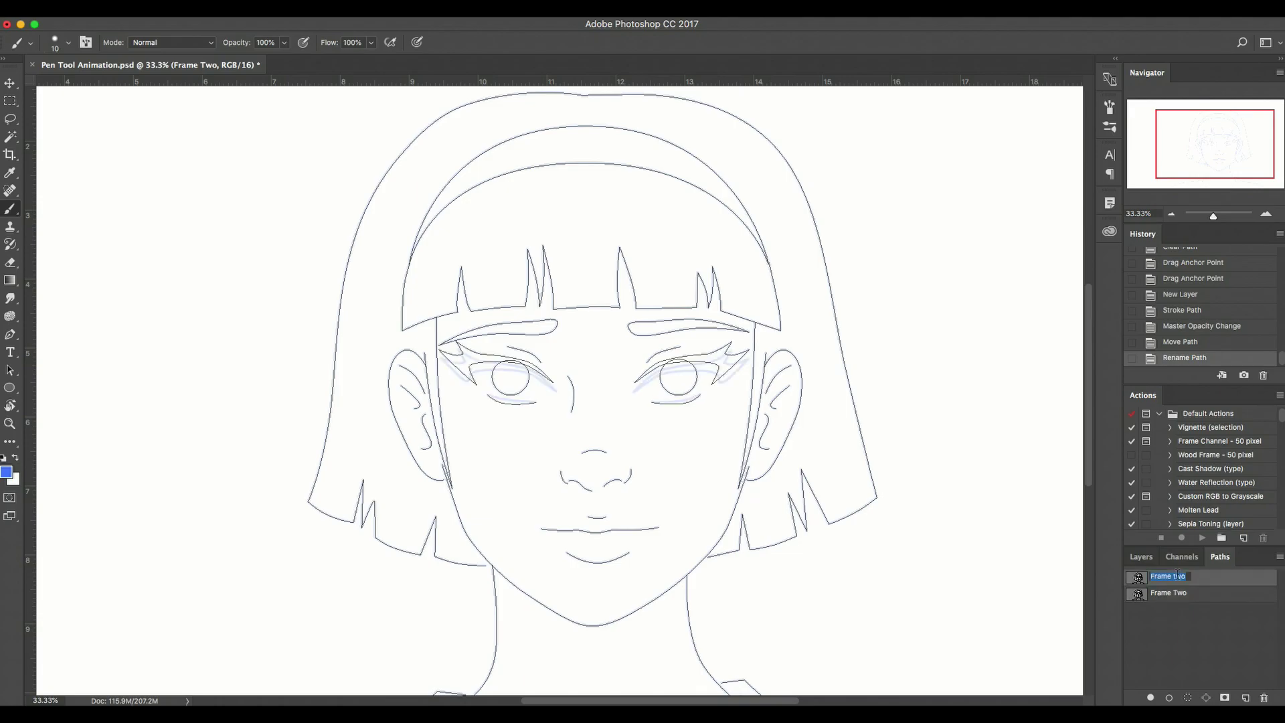
{"action": "left_click", "coordinate": [1170, 576]}
{"action": "left_click_drag", "start_coordinate": [1174, 576], "coordinate": [1189, 576]}
{"action": "key", "text": "BackSpace"}
{"action": "type", "text": "One"}
{"action": "left_click", "coordinate": [1214, 578]}
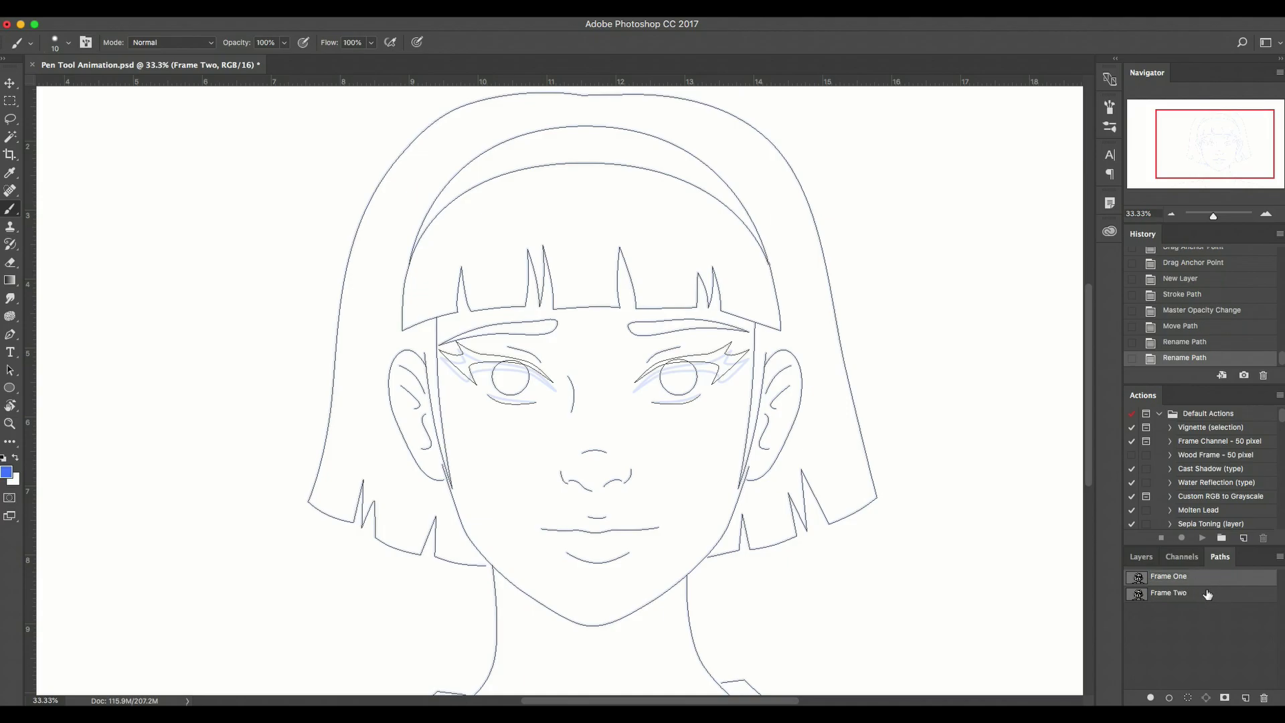
Duplicate the Frame Two path and name the copy Frame three
{"action": "left_click", "coordinate": [1207, 597]}
{"action": "right_click", "coordinate": [1206, 601]}
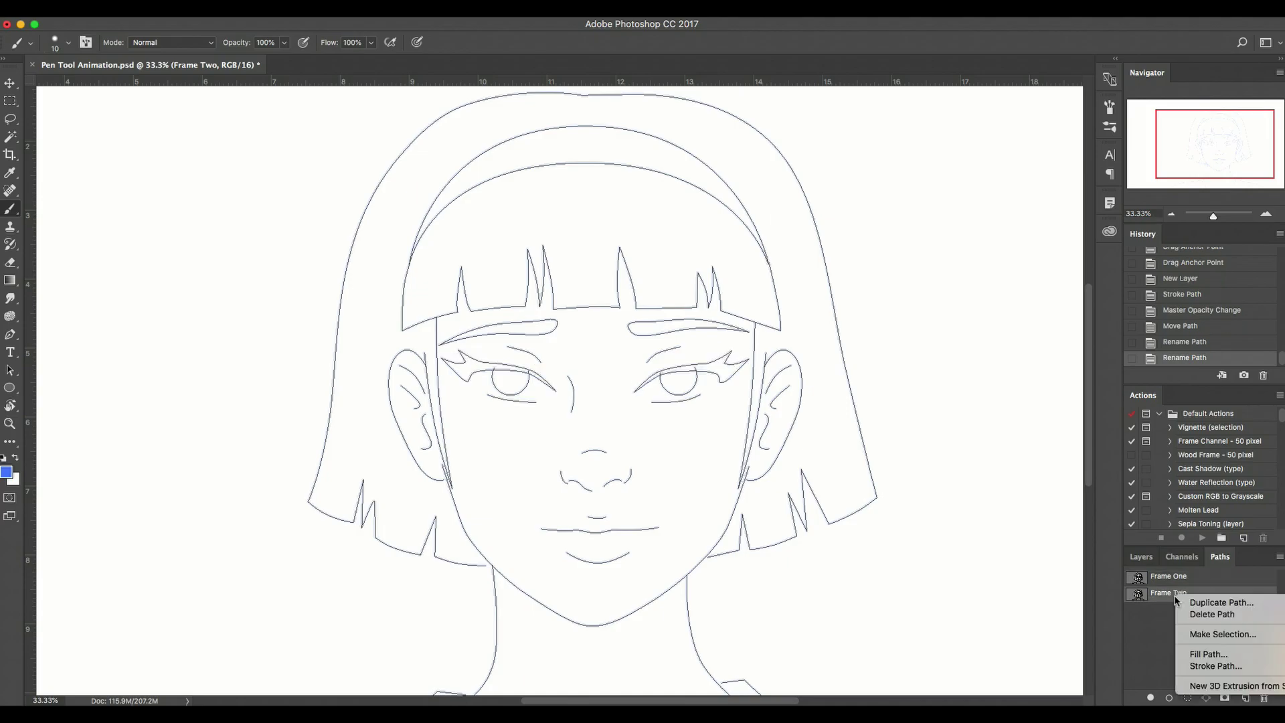
{"action": "left_click", "coordinate": [1204, 608]}
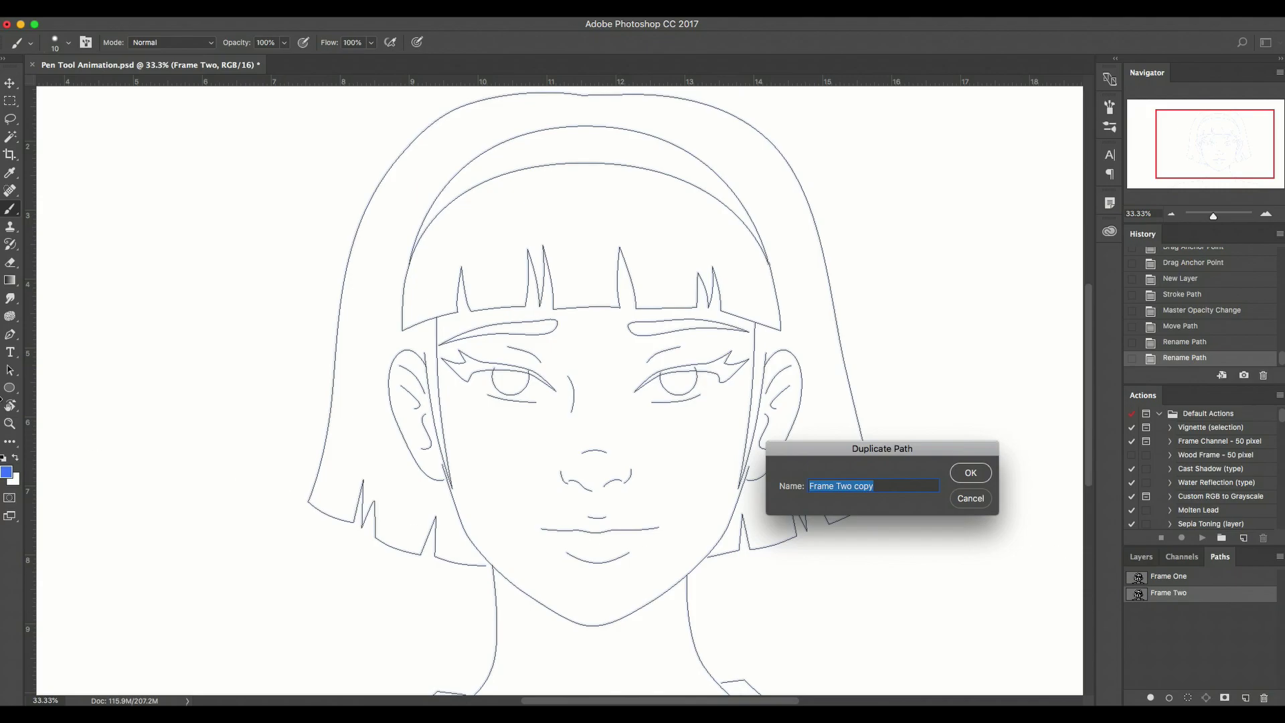
{"action": "type", "text": "Frame three"}
{"action": "key", "text": "Return"}
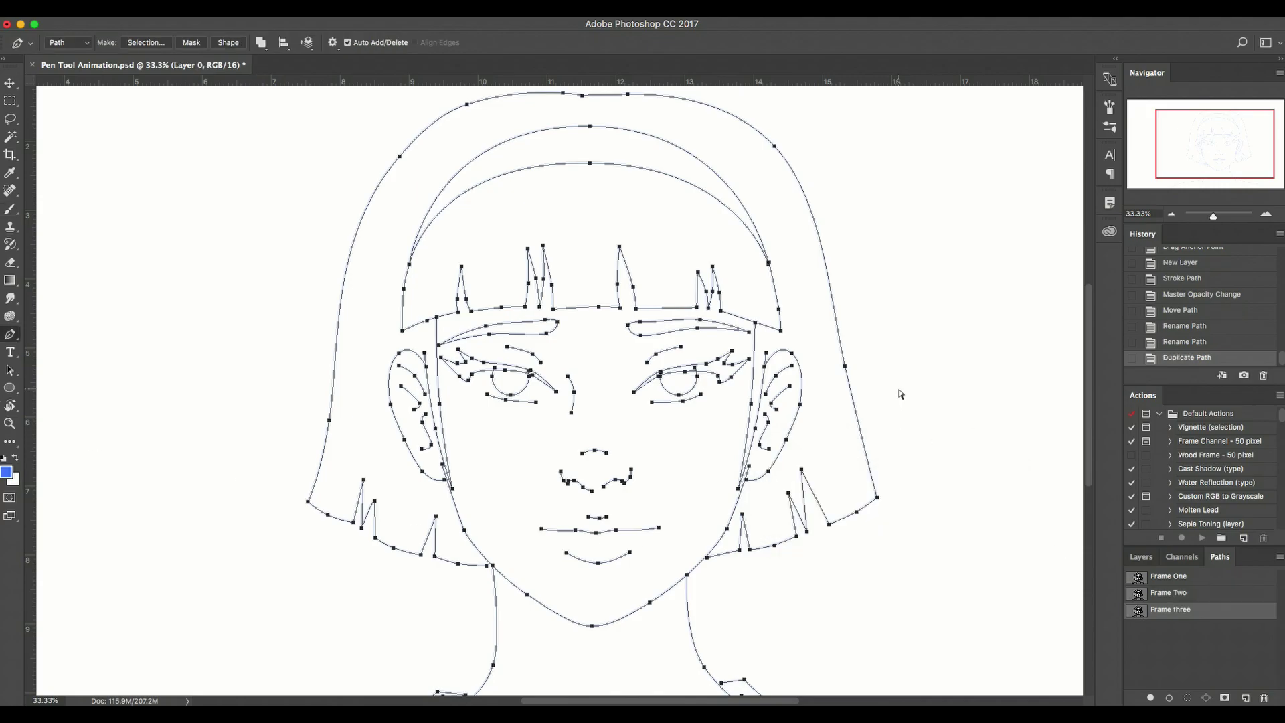
{"action": "left_click", "coordinate": [899, 390], "text": "super"}
Adjust the outer-corner anchor points of both upper lash shapes, with the Frame Two layer as a faint reference
{"action": "left_click", "coordinate": [1140, 556]}
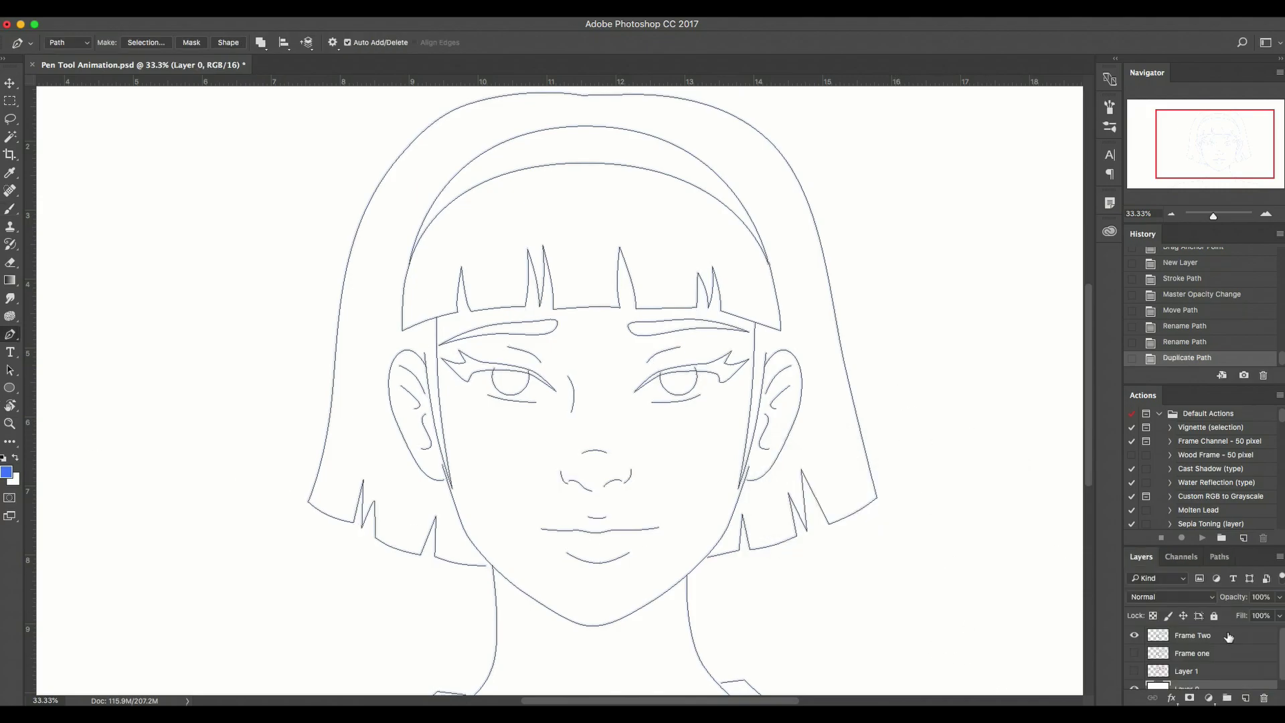
{"action": "left_click", "coordinate": [1213, 639]}
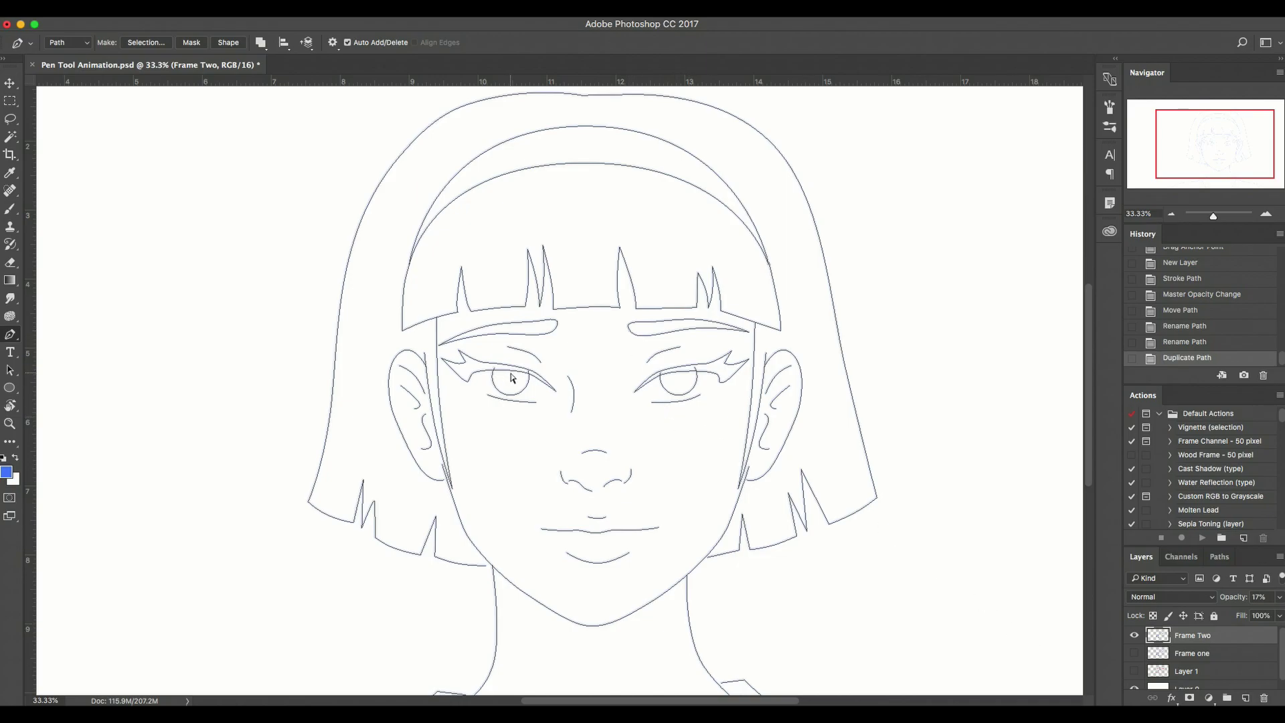
{"action": "left_click", "coordinate": [468, 381], "text": "ctrl"}
{"action": "left_click_drag", "start_coordinate": [464, 377], "coordinate": [466, 379]}
{"action": "left_click", "coordinate": [718, 382], "text": "super"}
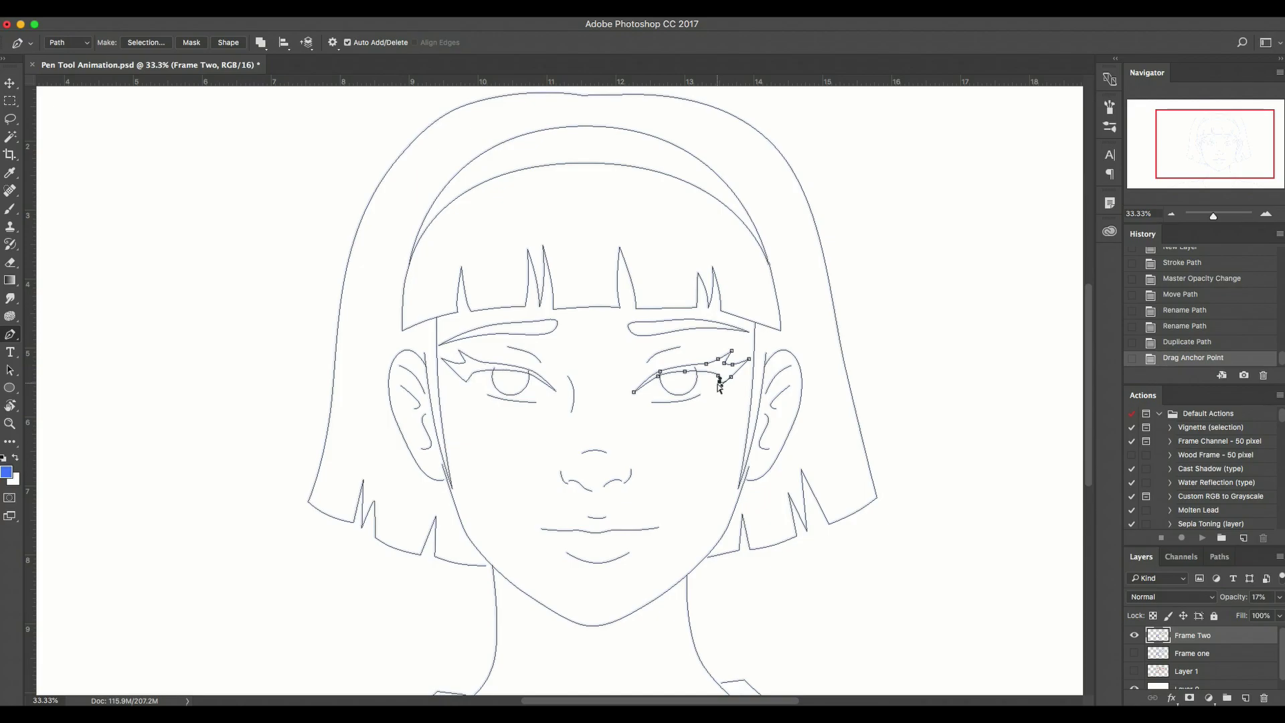
{"action": "left_click", "coordinate": [467, 384], "text": "ctrl"}
{"action": "left_click_drag", "start_coordinate": [466, 383], "coordinate": [460, 378]}
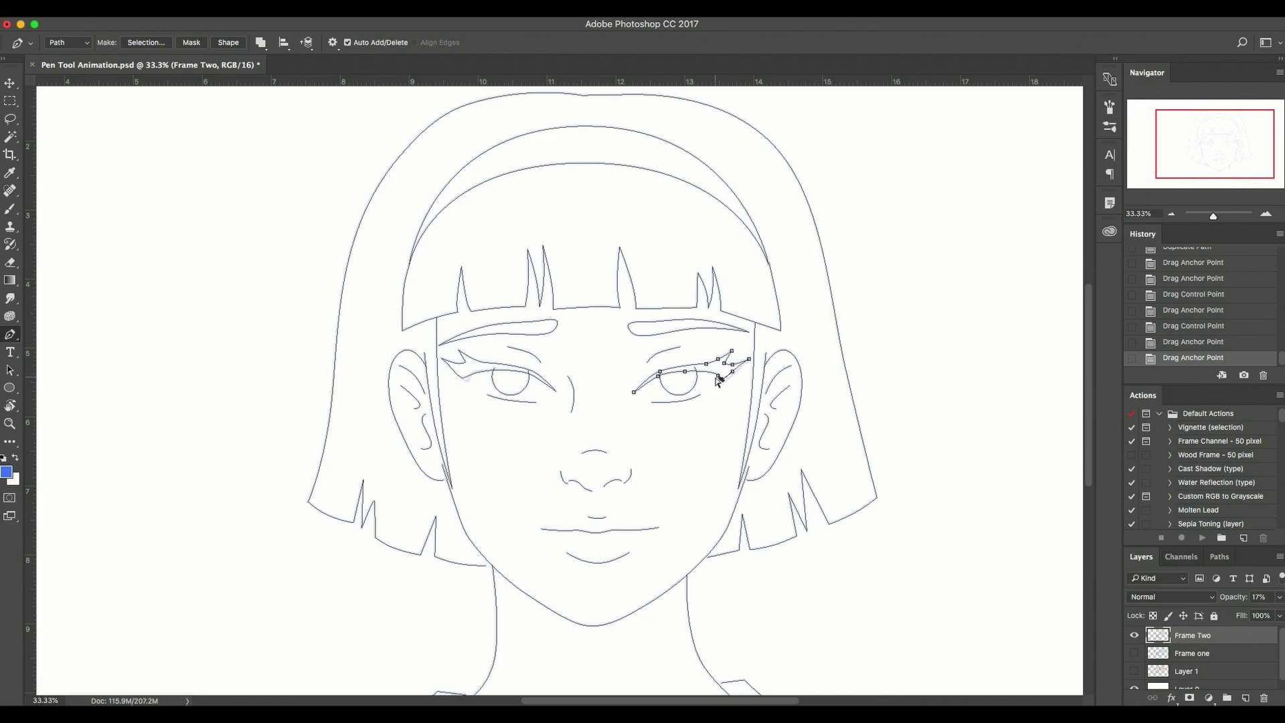
{"action": "left_click", "coordinate": [718, 376], "text": "super"}
{"action": "left_click_drag", "start_coordinate": [722, 379], "coordinate": [720, 377]}
{"action": "left_click", "coordinate": [720, 408], "text": "super"}
Nudge the inner-corner anchor points of both upper lash shapes and move both shapes down over the irises
{"action": "left_click", "coordinate": [556, 394], "text": "ctrl"}
{"action": "left_click_drag", "start_coordinate": [555, 395], "coordinate": [554, 393]}
{"action": "left_click", "coordinate": [633, 394], "text": "ctrl"}
{"action": "left_click_drag", "start_coordinate": [633, 392], "coordinate": [635, 389]}
{"action": "left_click", "coordinate": [601, 413], "text": "ctrl"}
{"action": "left_click", "coordinate": [683, 376], "text": "ctrl+shift"}
{"action": "left_click_drag", "start_coordinate": [680, 378], "coordinate": [681, 389]}
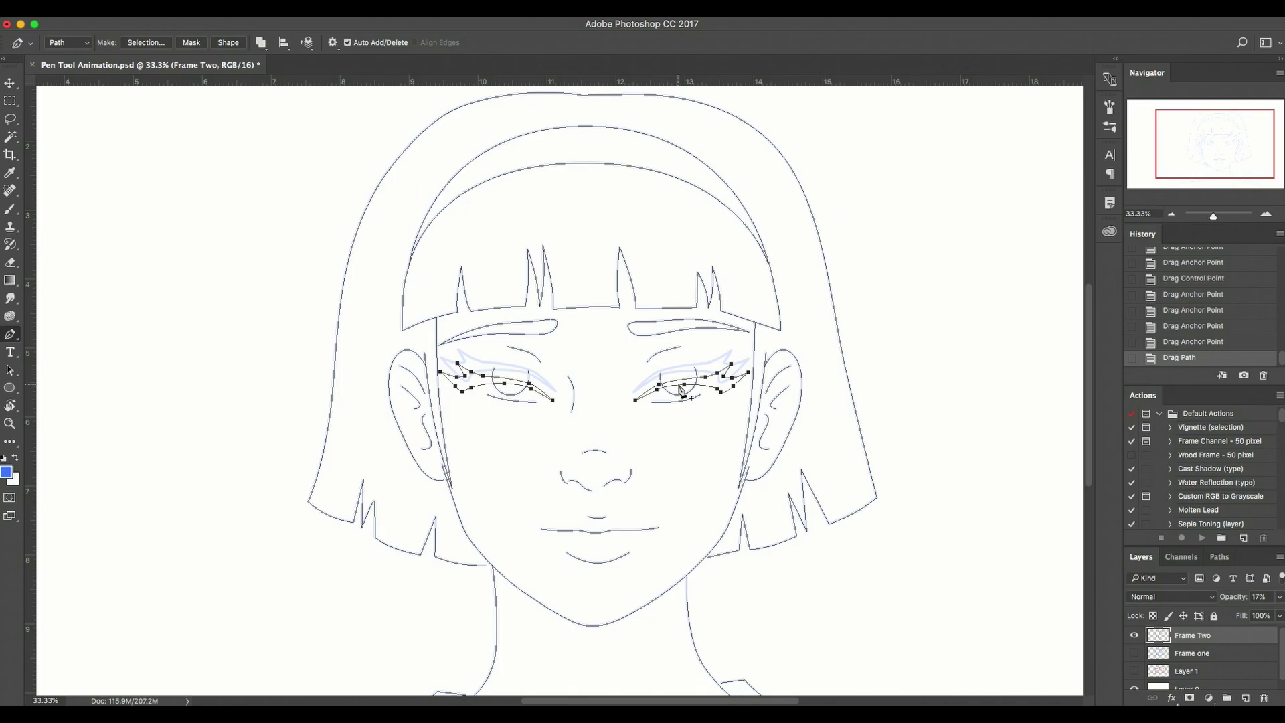
Raise the middle anchor points of both lower lid lines to flatten their curves
{"action": "left_click", "coordinate": [512, 401], "text": "ctrl"}
{"action": "left_click_drag", "start_coordinate": [506, 400], "coordinate": [507, 399]}
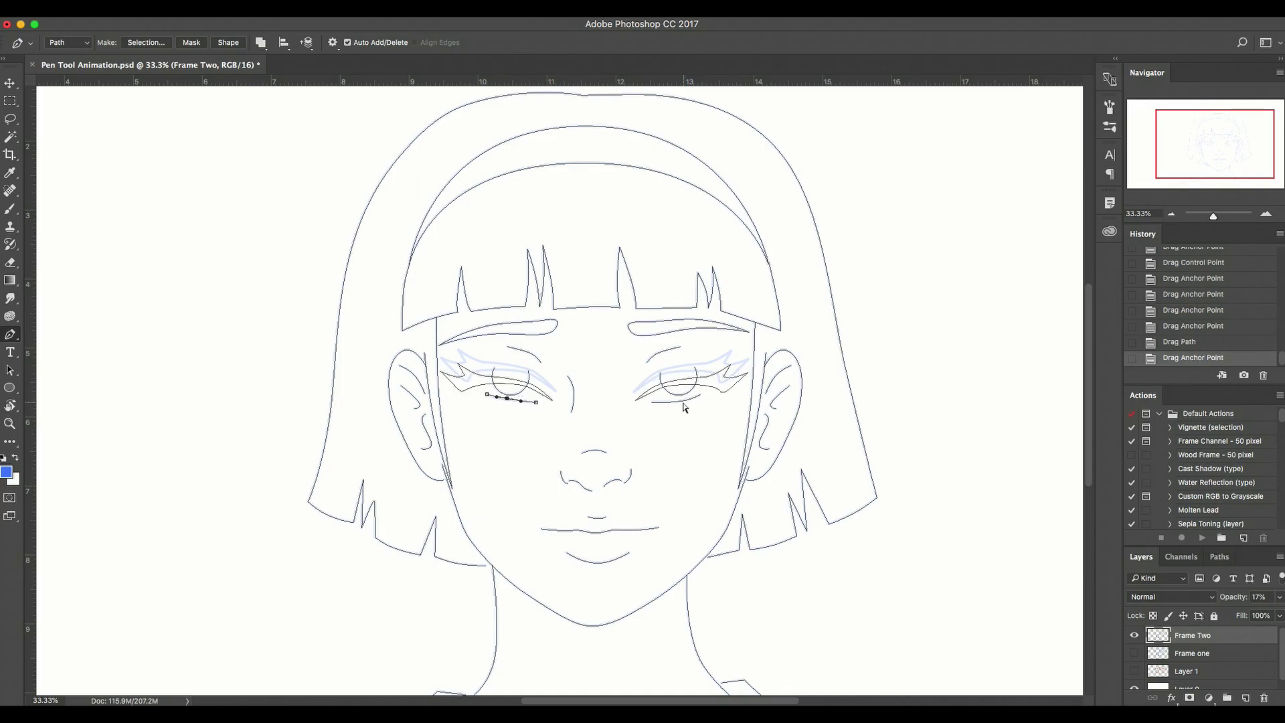
{"action": "left_click", "coordinate": [681, 401], "text": "super"}
{"action": "left_click_drag", "start_coordinate": [682, 404], "coordinate": [681, 398]}
{"action": "left_click", "coordinate": [689, 407], "text": "super"}
Pull both mouth corners outward and up into a slight smile, comparing against the Frame Two layer
{"action": "left_click", "coordinate": [542, 531], "text": "ctrl"}
{"action": "left_click_drag", "start_coordinate": [537, 528], "coordinate": [528, 522]}
{"action": "left_click_drag", "start_coordinate": [659, 527], "coordinate": [675, 525]}
{"action": "left_click", "coordinate": [1134, 636]}
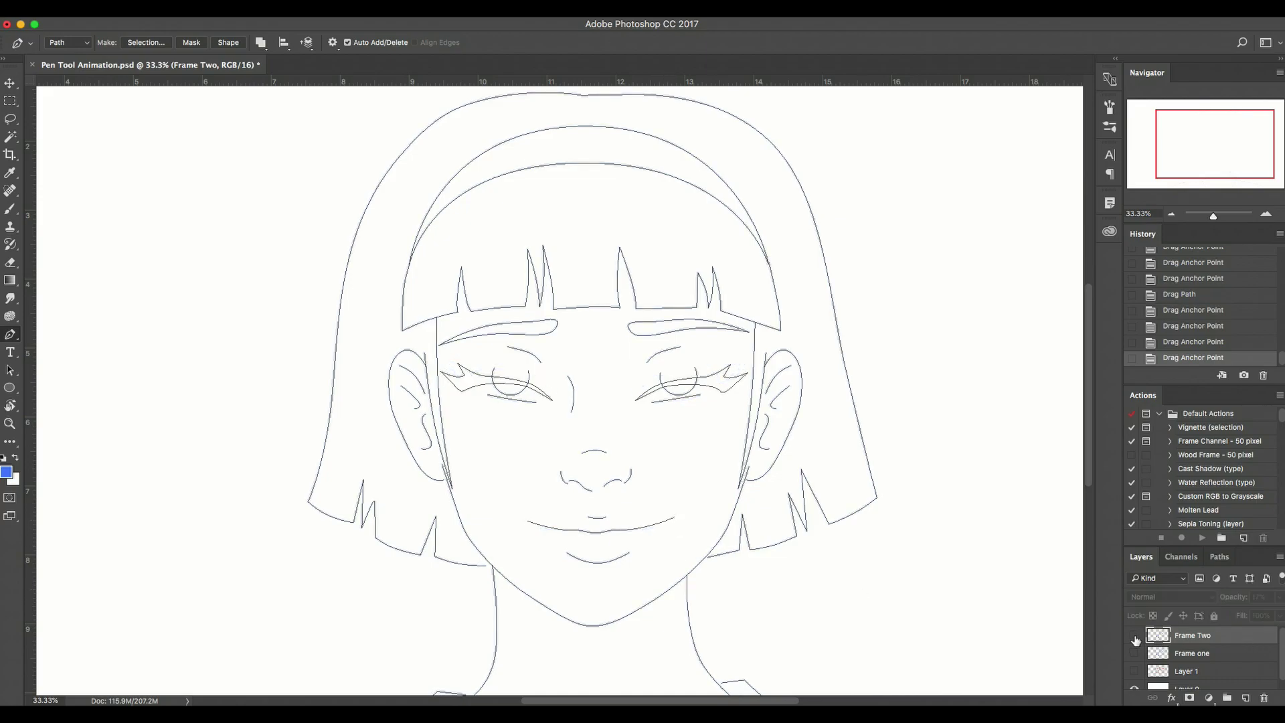
{"action": "left_click", "coordinate": [1134, 636]}
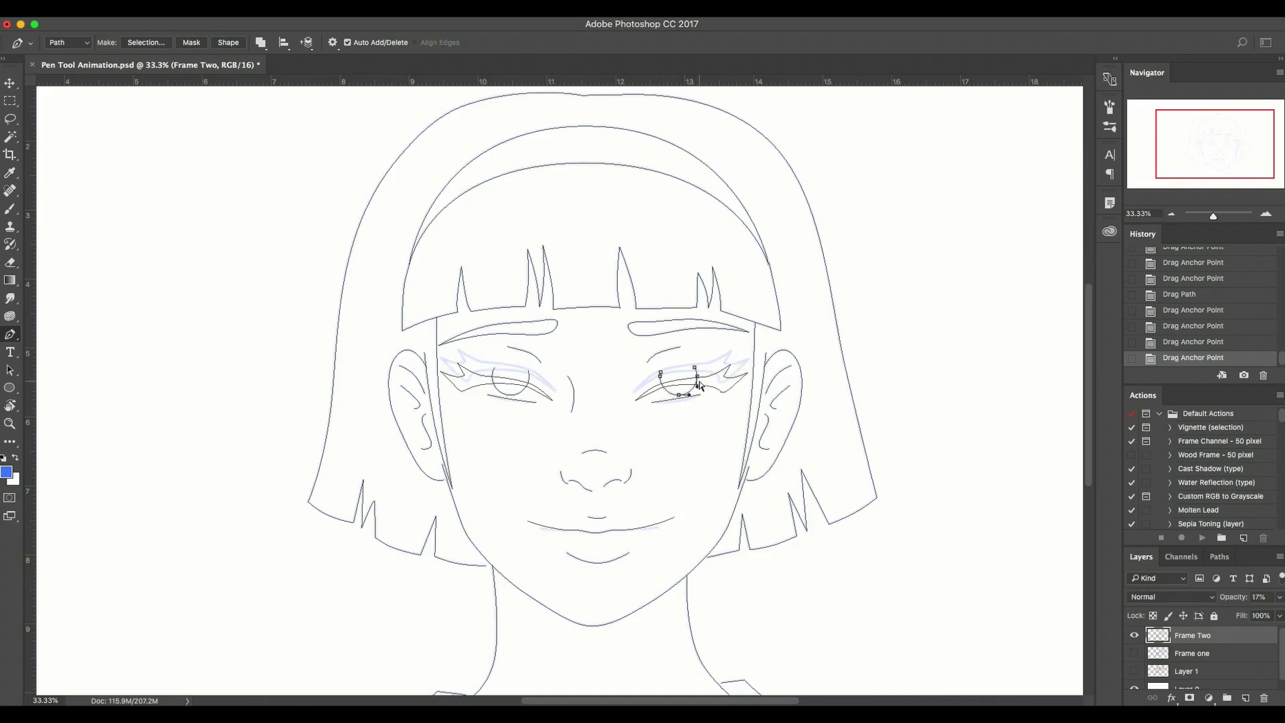
Add anchor points to both iris outlines and delete the arcs above the lowered lids, checking with the Frame Two layer hidden
{"action": "left_click", "coordinate": [697, 385], "text": "ctrl"}
{"action": "key", "text": "BackSpace"}
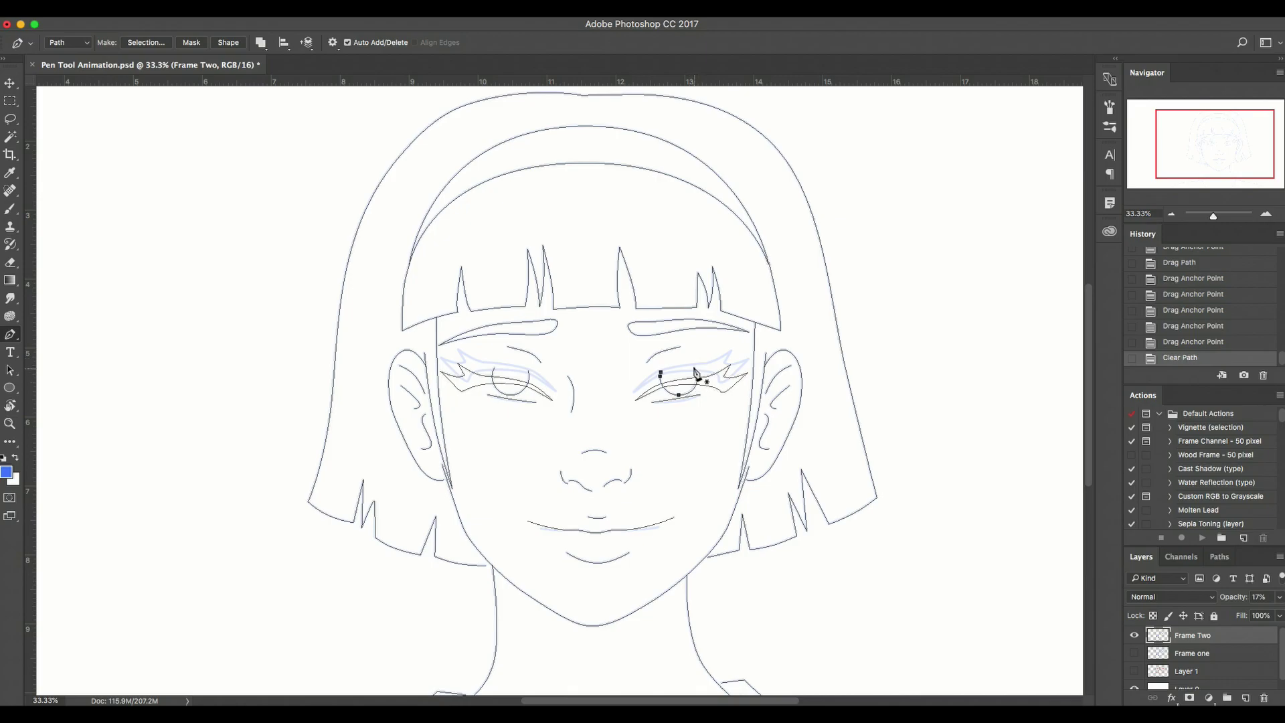
{"action": "left_click", "coordinate": [661, 379]}
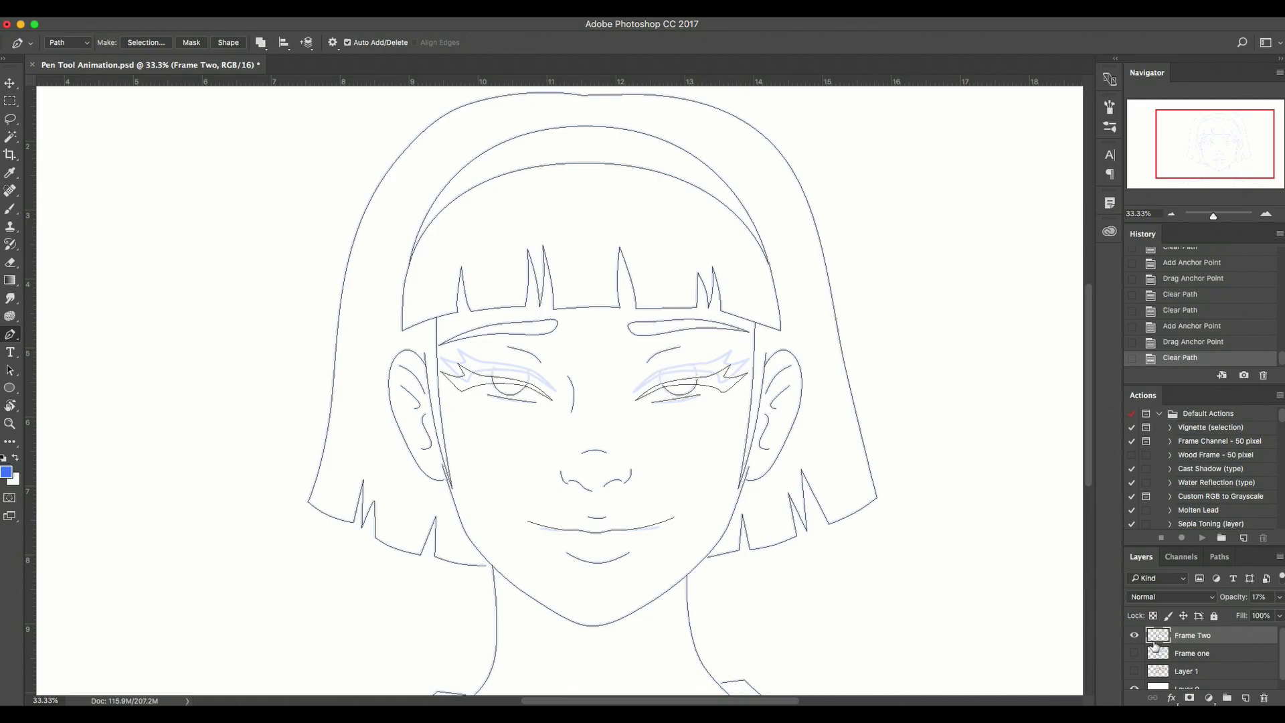
{"action": "left_click", "coordinate": [1133, 635]}
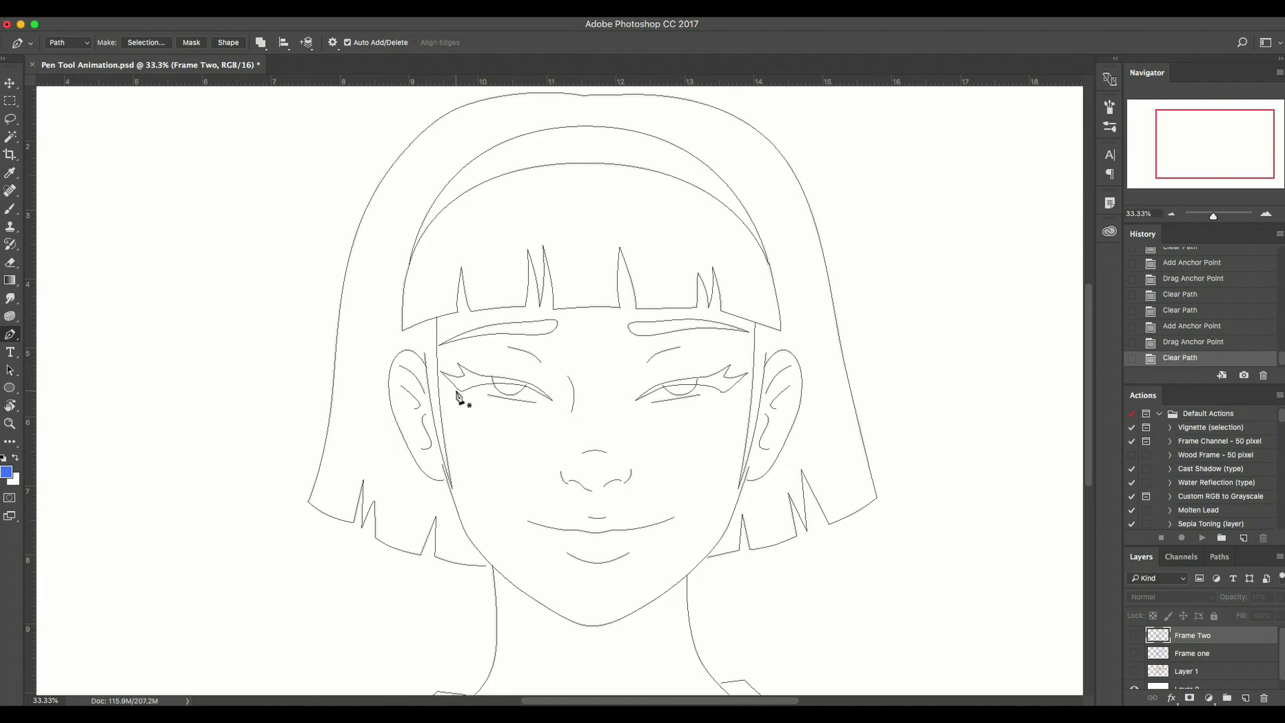
{"action": "key", "text": "super+minus"}
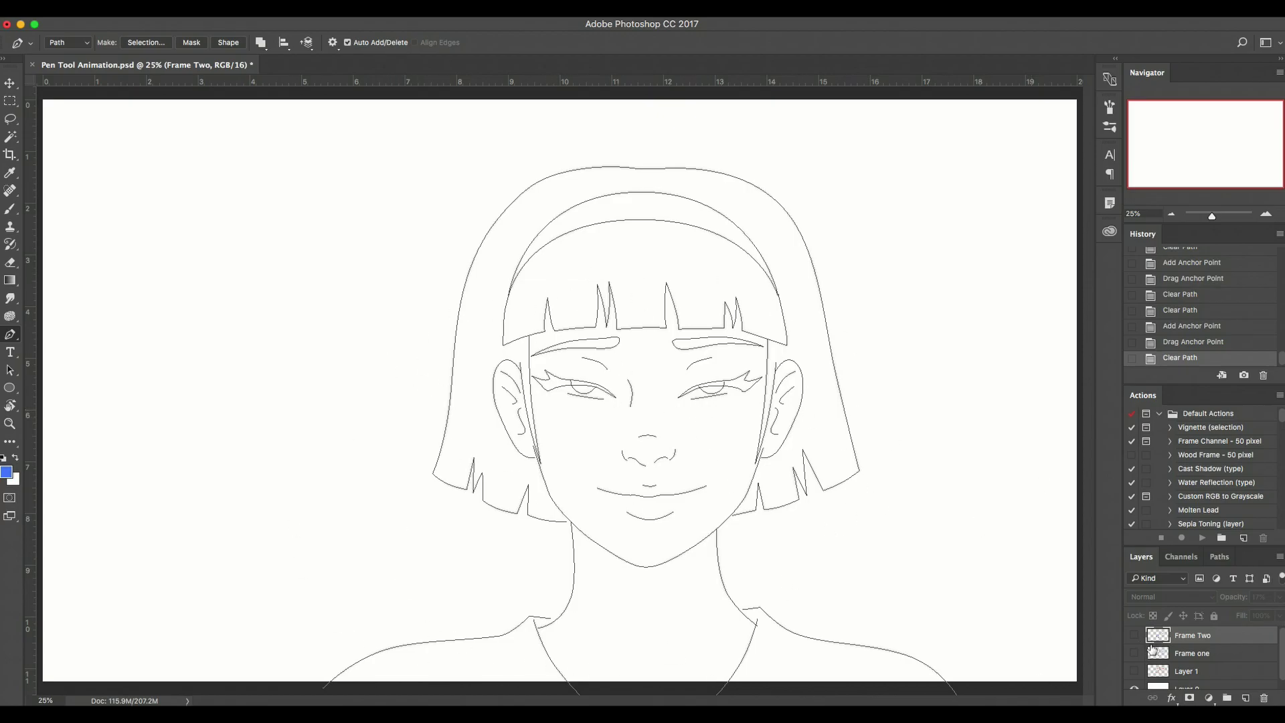
Duplicate the Frame three path
{"action": "left_click", "coordinate": [1220, 557]}
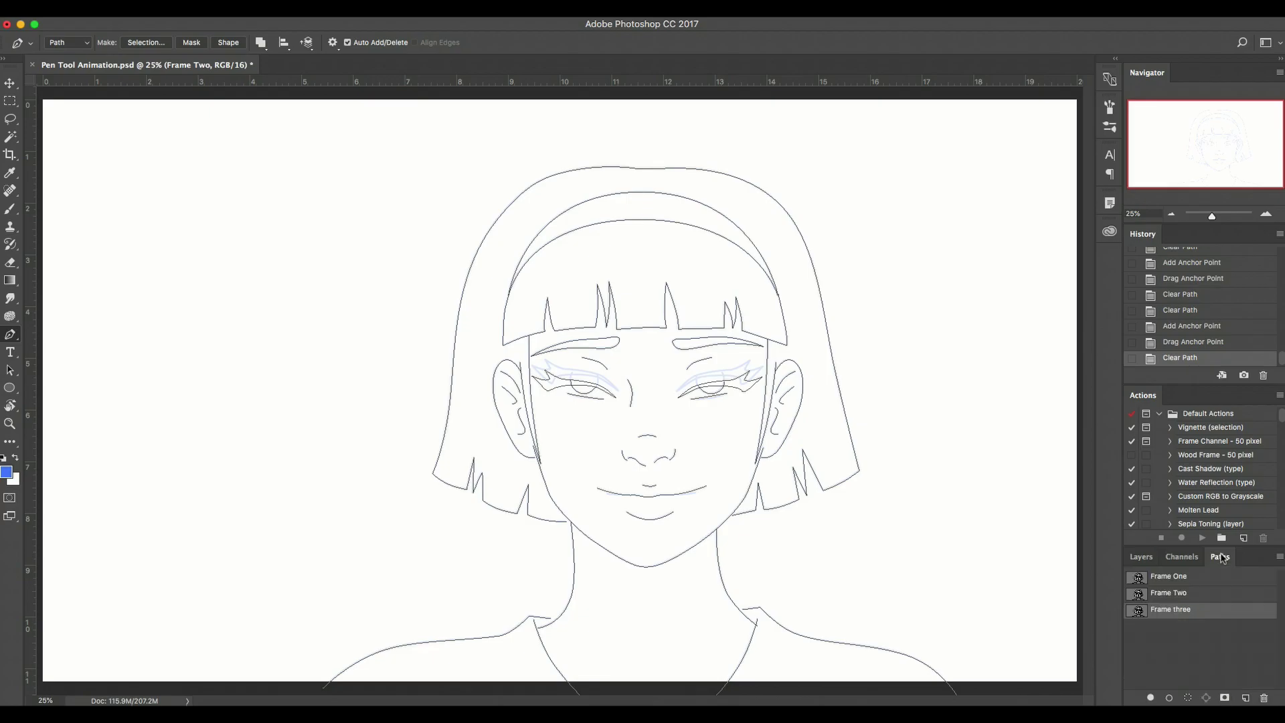
{"action": "right_click", "coordinate": [1187, 616]}
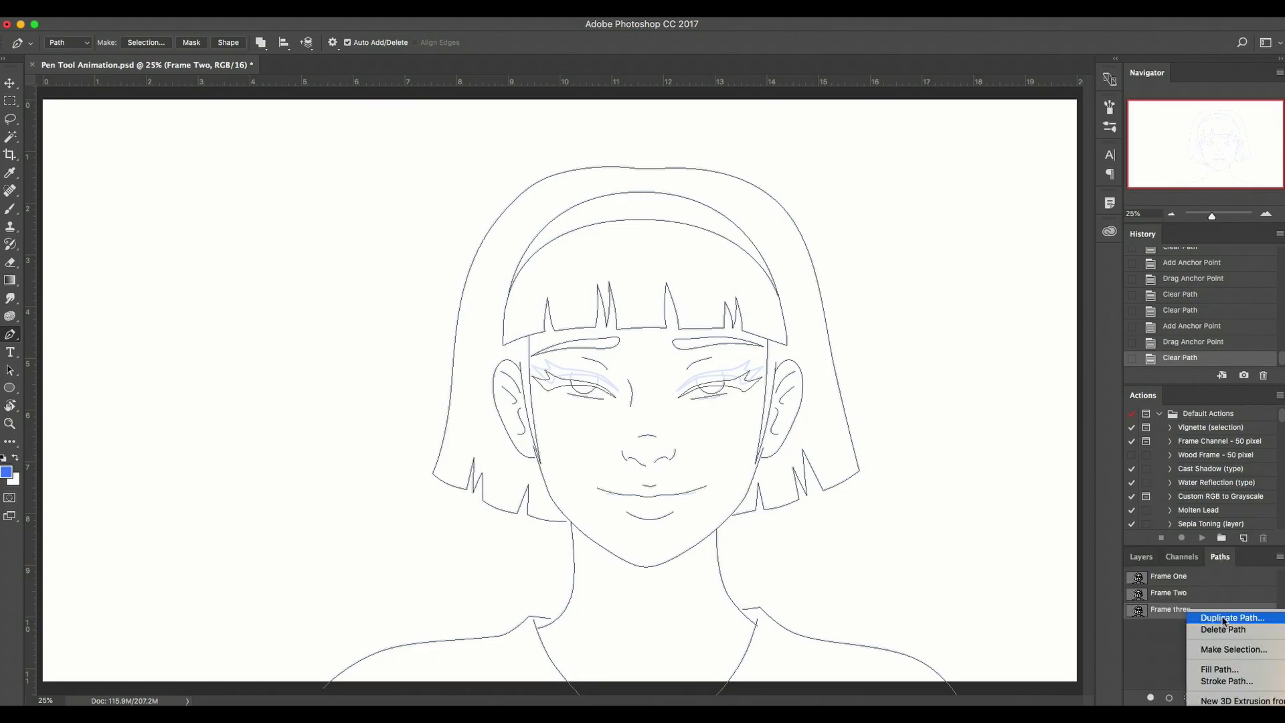
{"action": "left_click", "coordinate": [1224, 618]}
{"action": "key", "text": "Return"}
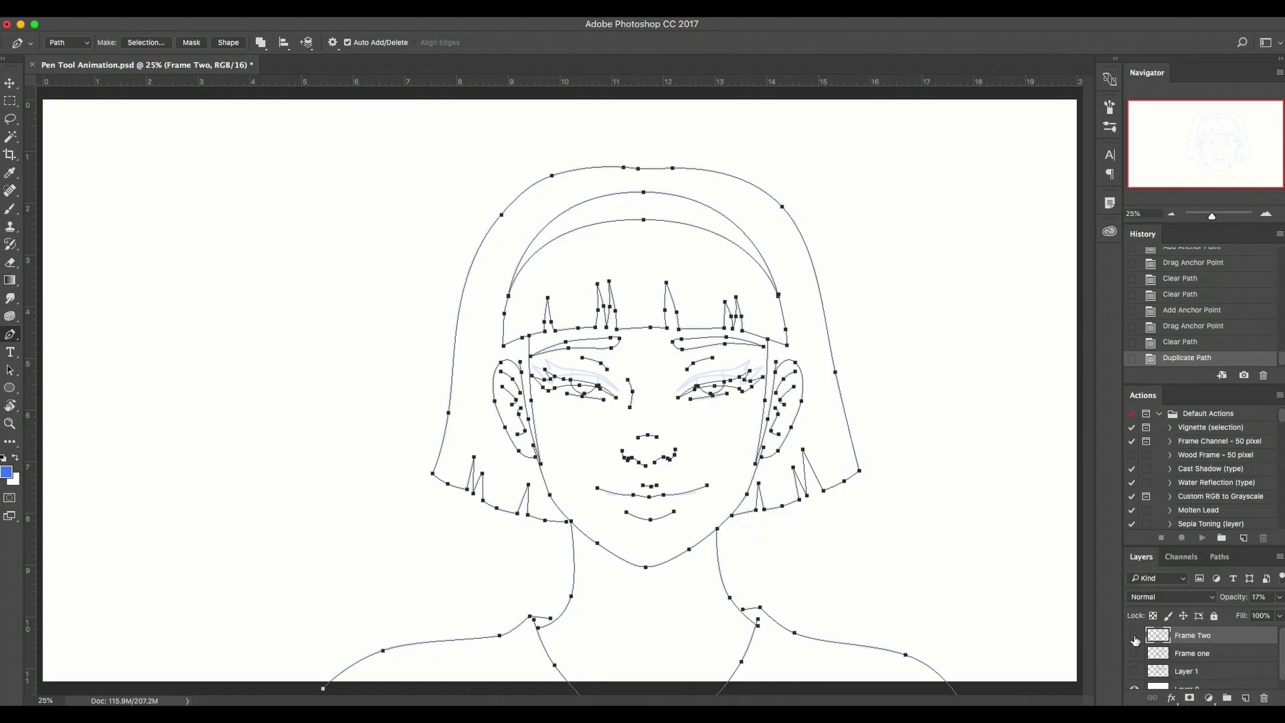
Create a new layer named Frame Three with the Frame Two layer hidden
{"action": "key", "text": "super+shift+n"}
{"action": "type", "text": "Frame"}
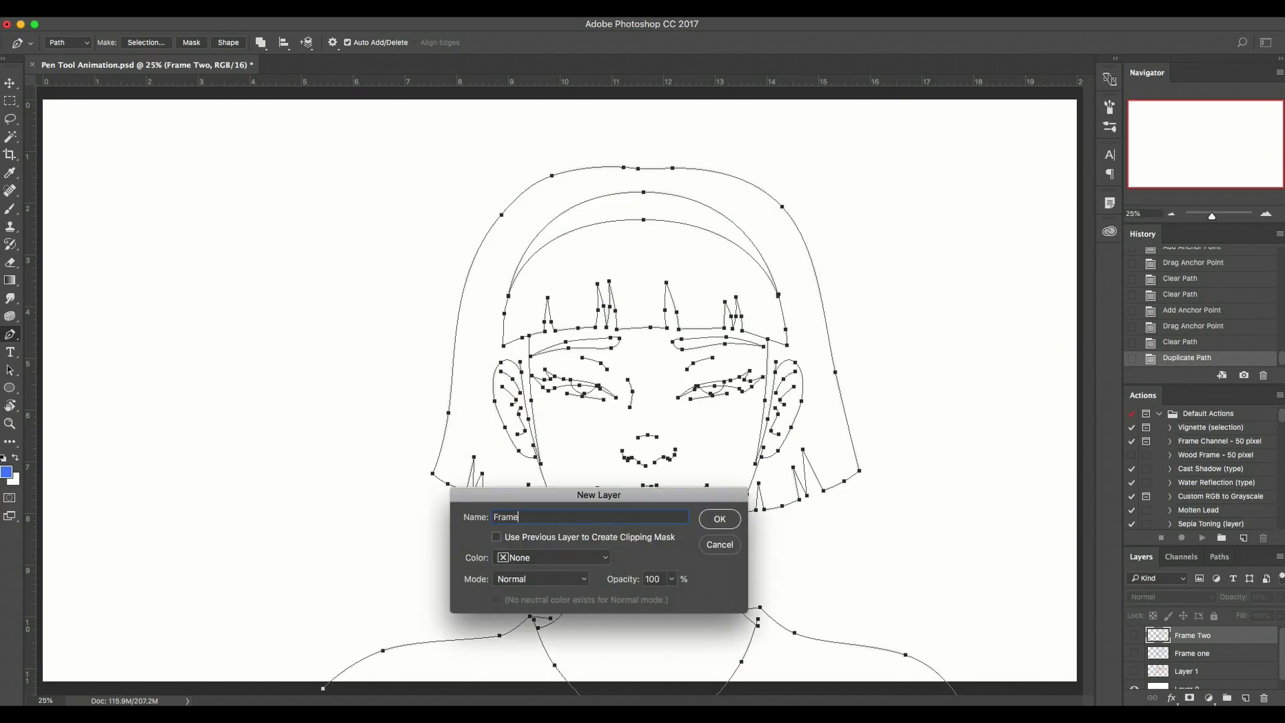
{"action": "type", "text": " Three"}
{"action": "key", "text": "Return"}
Rename the copy of the Frame three path as Frame Four
{"action": "left_click", "coordinate": [1174, 627]}
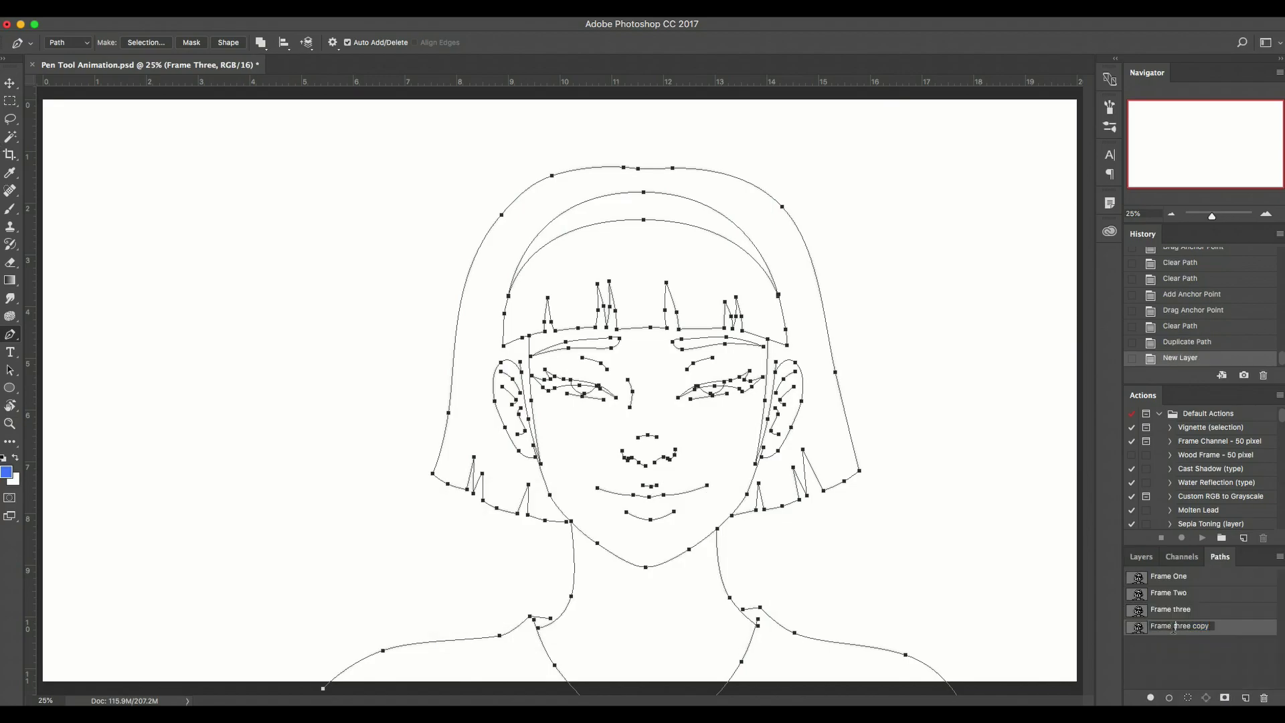
{"action": "key", "text": "shift+End"}
{"action": "type", "text": "Four"}
{"action": "key", "text": "Return"}
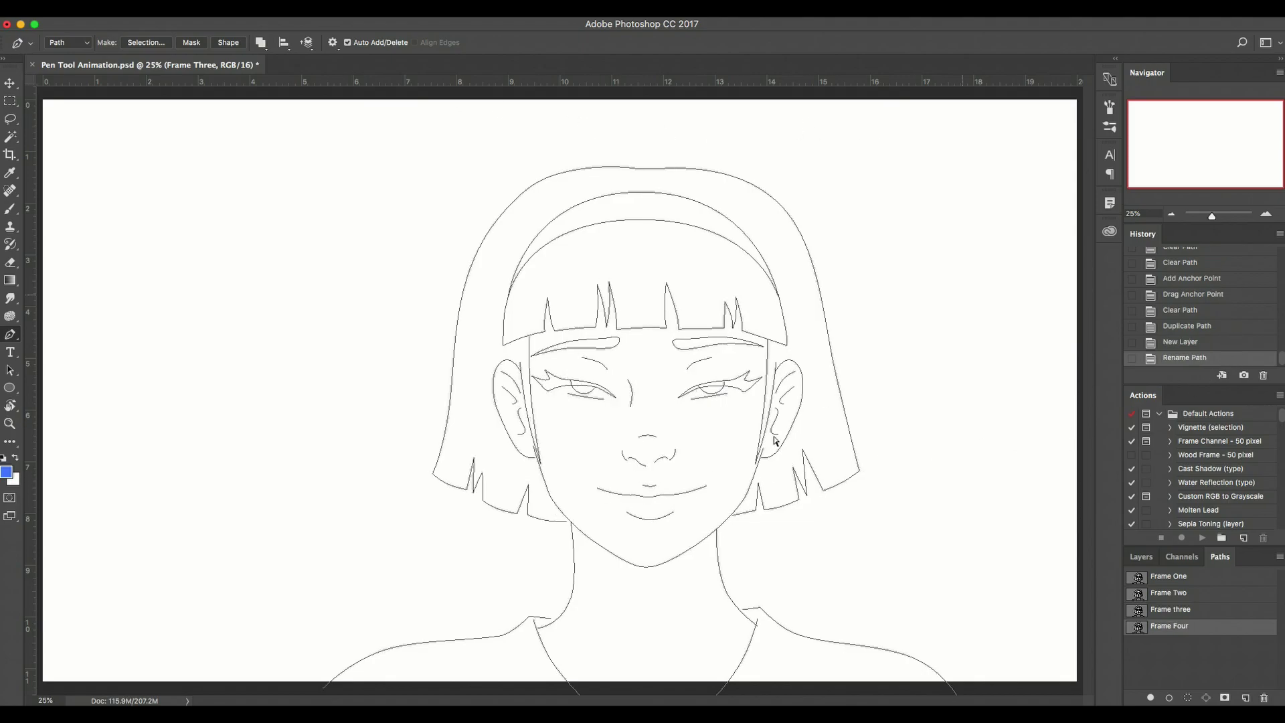
Delete the iris outlines of both eyes from the Frame Four path
{"action": "scroll", "coordinate": [759, 402], "scroll_direction": "up", "scroll_amount": 5}
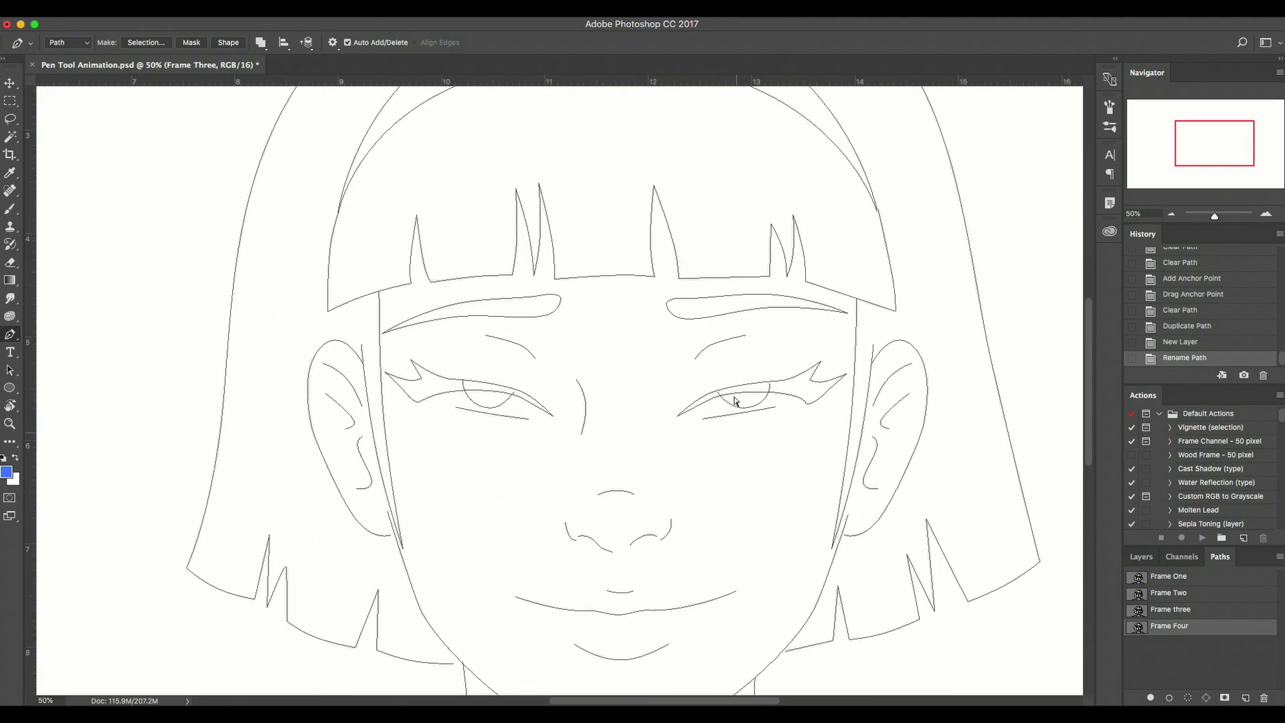
{"action": "left_click", "coordinate": [735, 406], "text": "super"}
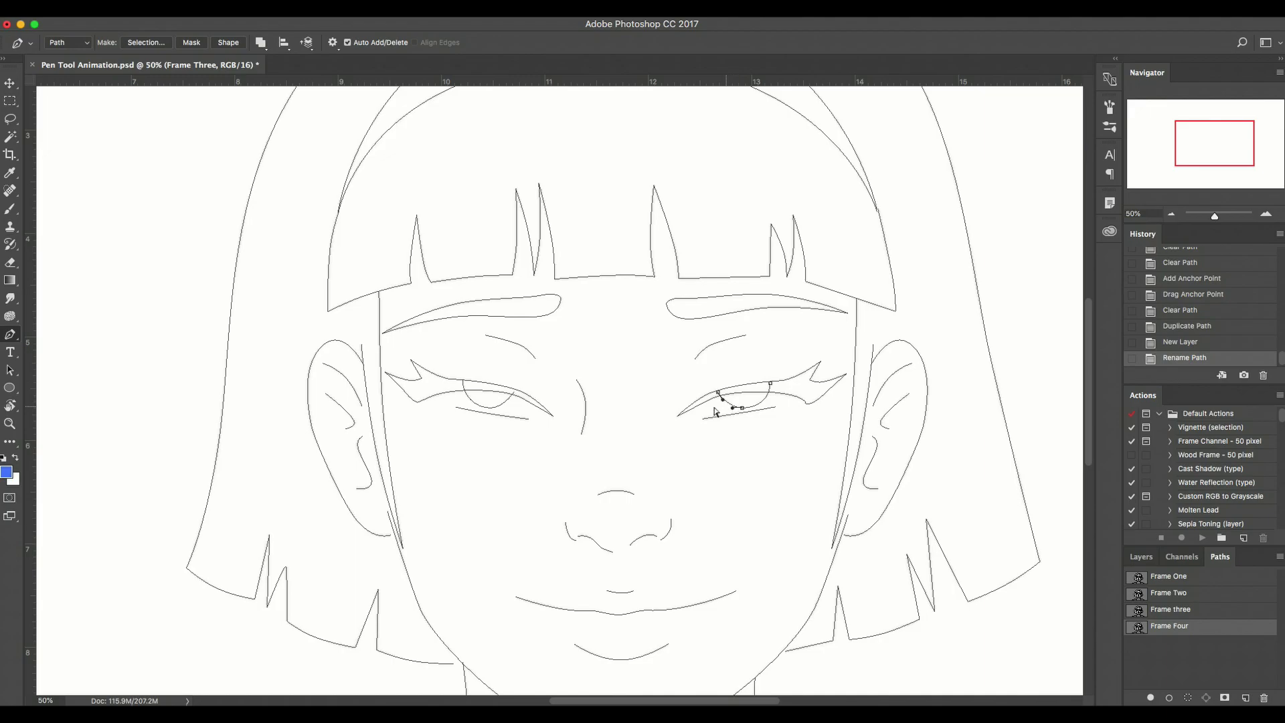
{"action": "key", "text": "BackSpace"}
{"action": "key", "text": "BackSpace"}
Reshape the lower edges of both upper lash shapes and move the shapes down onto the lower lid lines
{"action": "left_click", "coordinate": [500, 395], "text": "ctrl"}
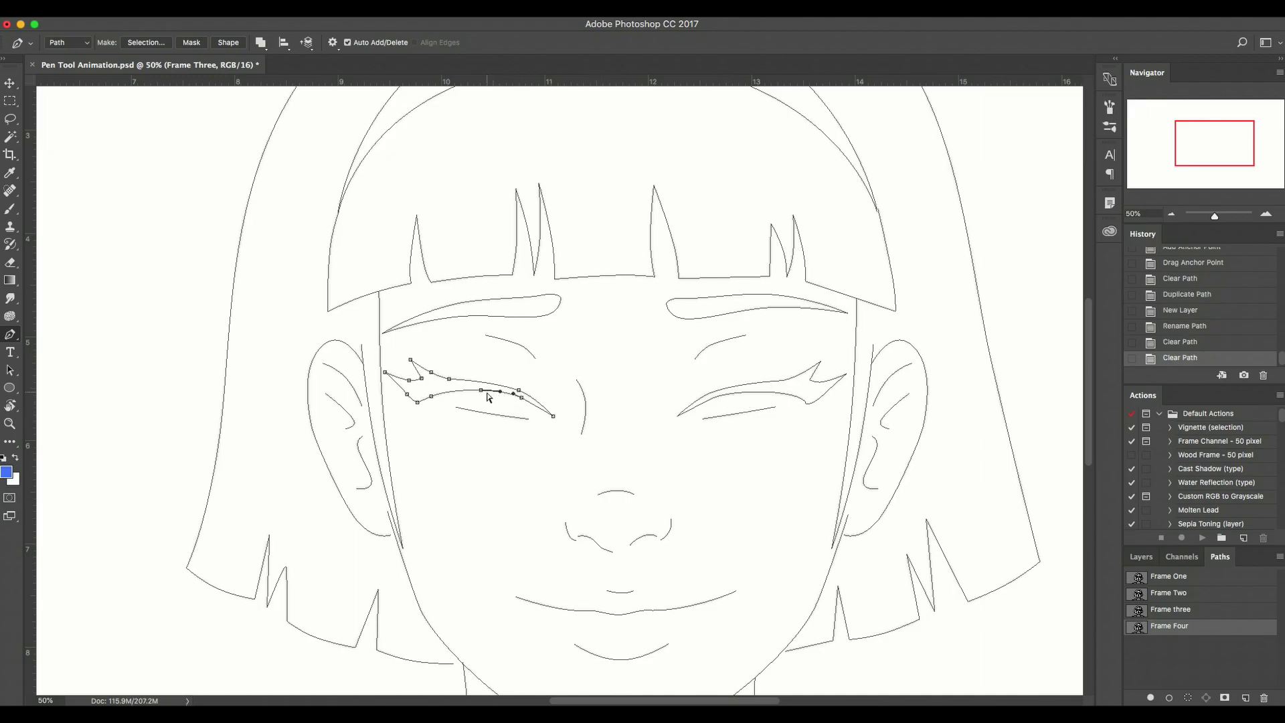
{"action": "mouse_move", "coordinate": [488, 396]}
{"action": "left_mouse_down"}
{"action": "mouse_move", "coordinate": [520, 404]}
{"action": "mouse_move", "coordinate": [476, 396]}
{"action": "left_mouse_up"}
{"action": "left_click", "coordinate": [740, 393], "text": "super"}
{"action": "left_click_drag", "start_coordinate": [708, 401], "coordinate": [754, 398]}
{"action": "left_click_drag", "start_coordinate": [752, 397], "coordinate": [751, 412]}
{"action": "left_click", "coordinate": [665, 385], "text": "super"}
{"action": "left_click_drag", "start_coordinate": [505, 400], "coordinate": [506, 417]}
Delete the lower lid lines of both eyes from the Frame Four path
{"action": "left_click", "coordinate": [519, 420], "text": "ctrl"}
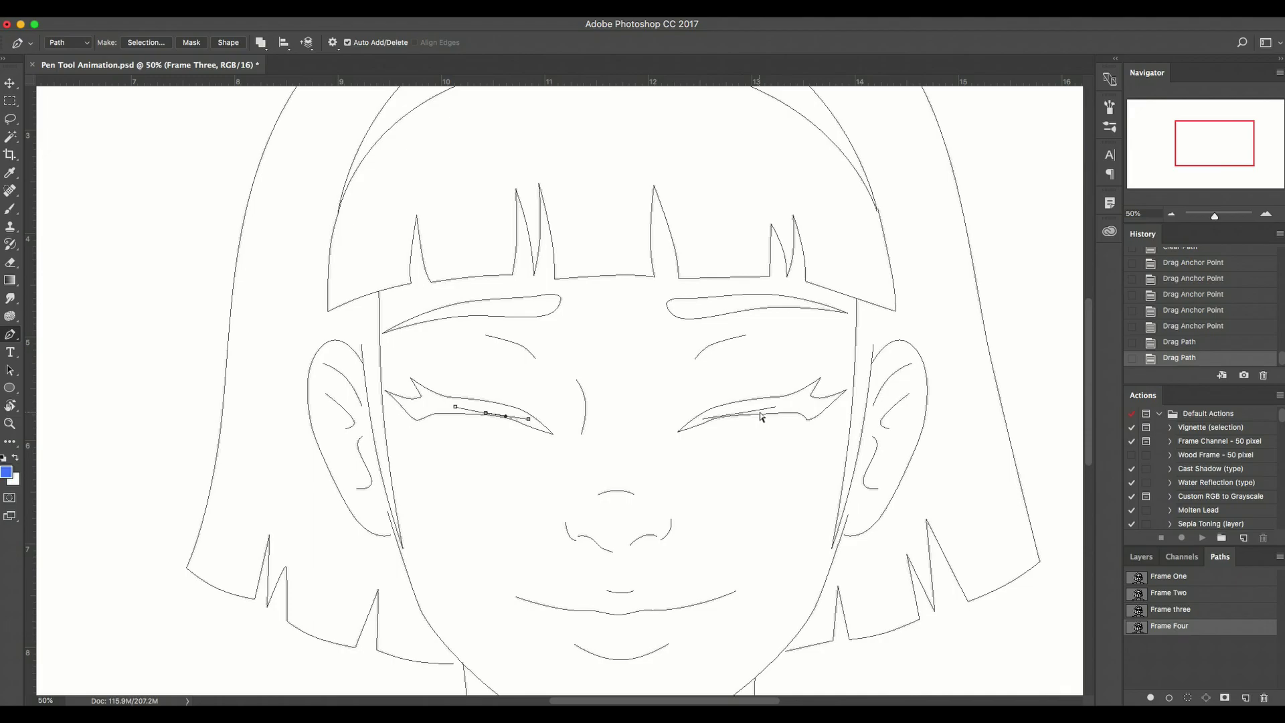
{"action": "key", "text": "BackSpace"}
{"action": "key", "text": "BackSpace"}
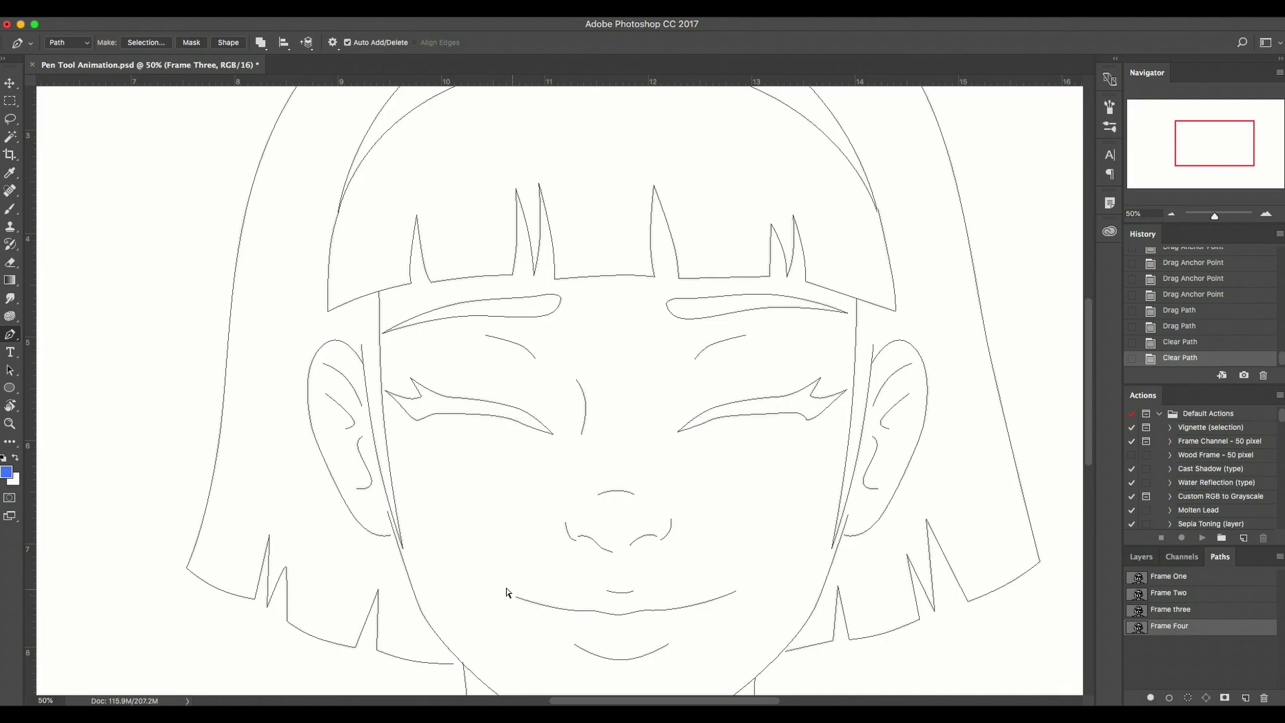
Pull the mouth corners of the Frame Four path further outward and up to widen the smile
{"action": "left_click_drag", "start_coordinate": [516, 597], "coordinate": [502, 585]}
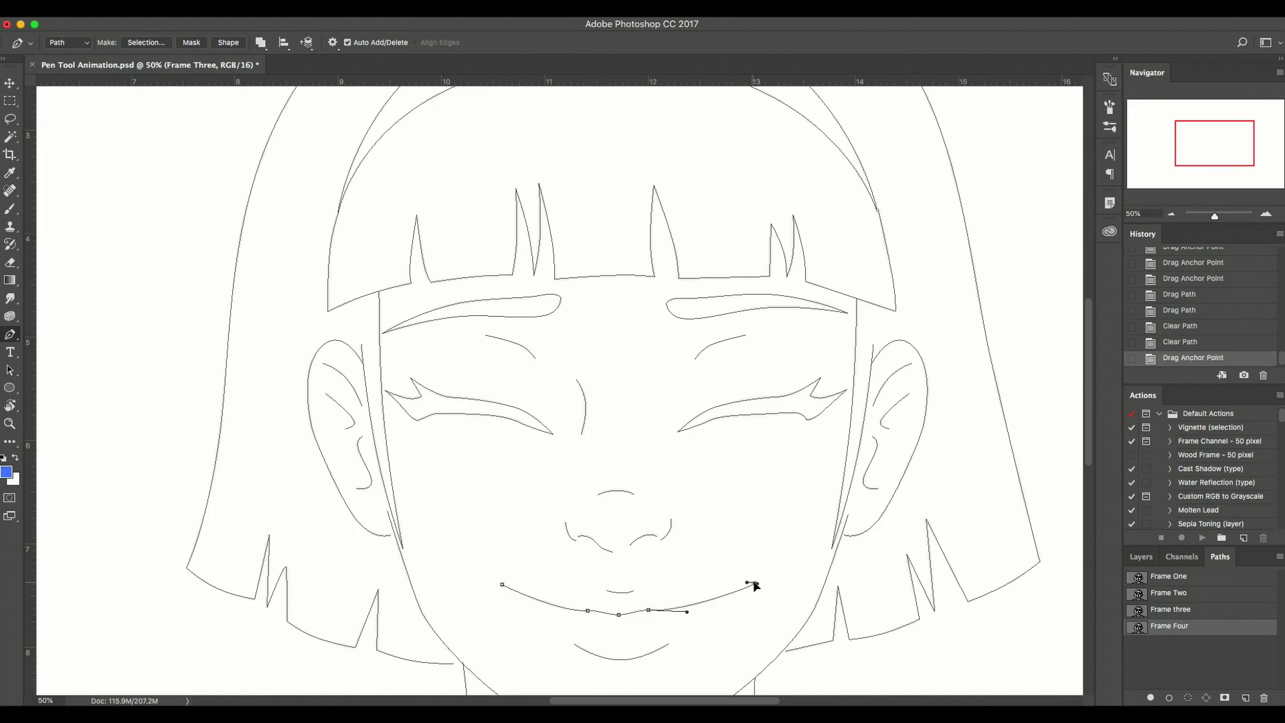
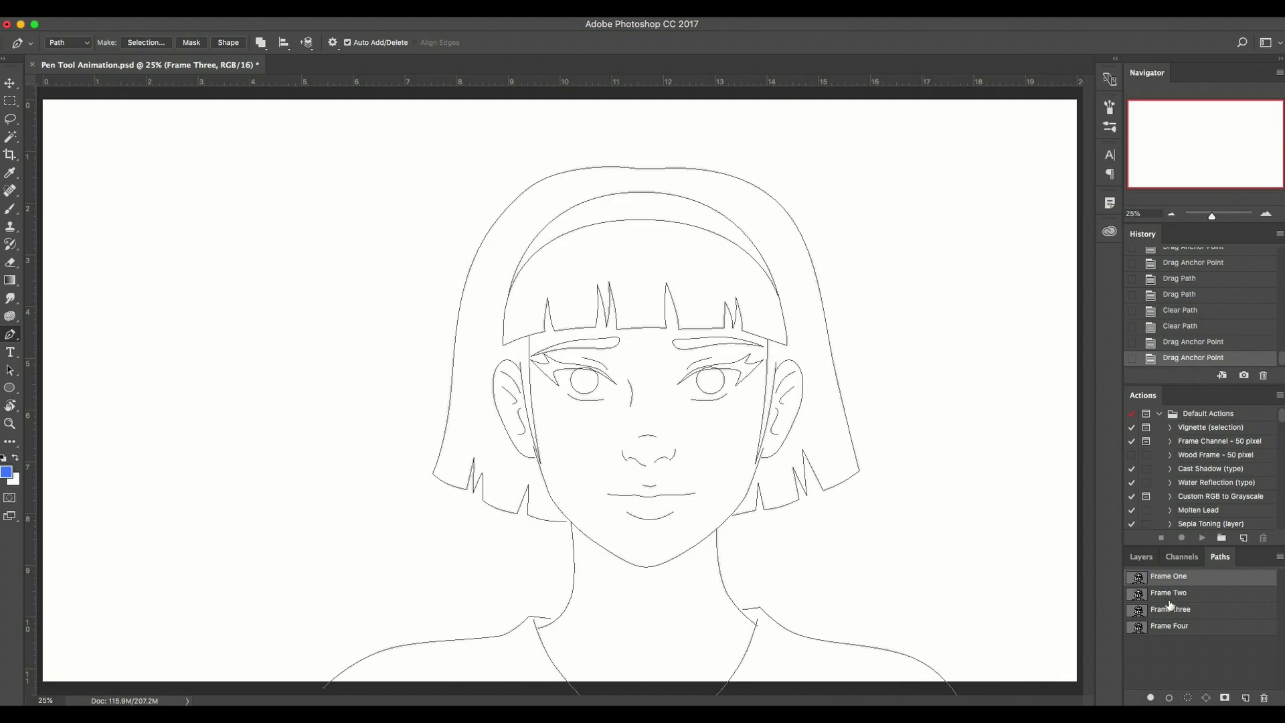
Add a new layer named Frame Four above the Frame Three layer and deselect the Frame Four path
{"action": "left_click", "coordinate": [1170, 611]}
{"action": "left_click", "coordinate": [1172, 629]}
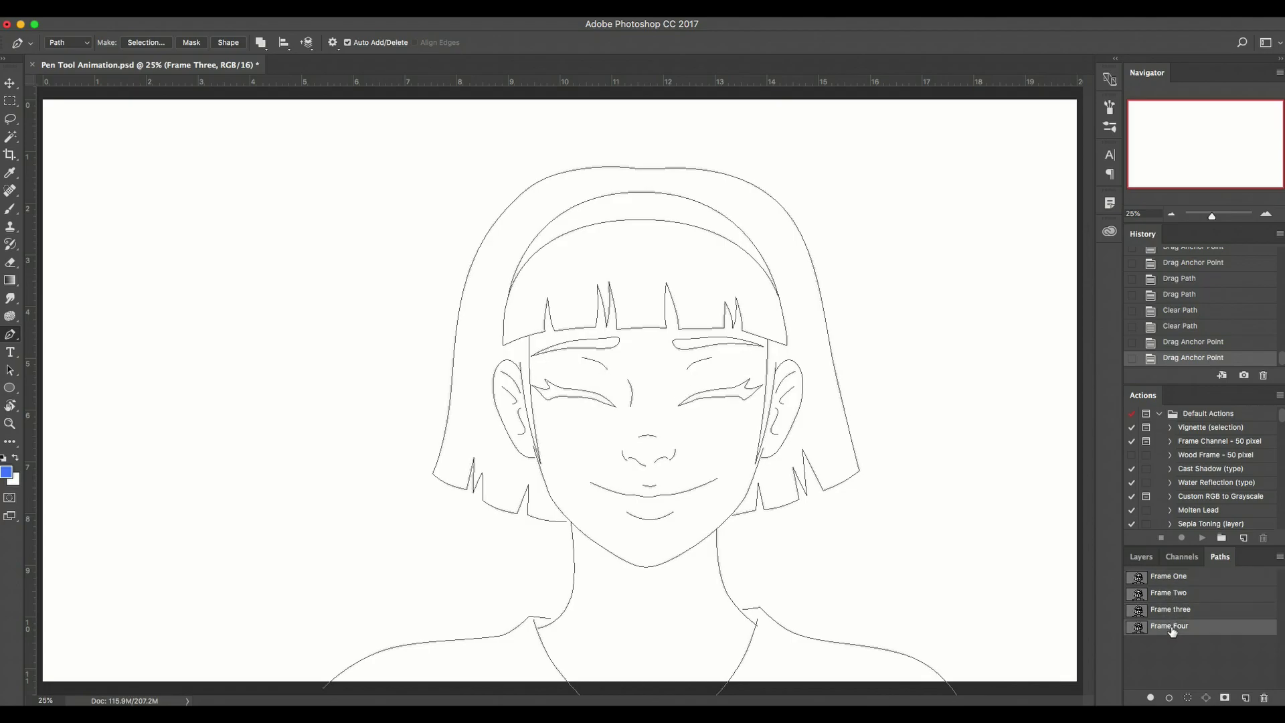
{"action": "left_click", "coordinate": [1146, 559]}
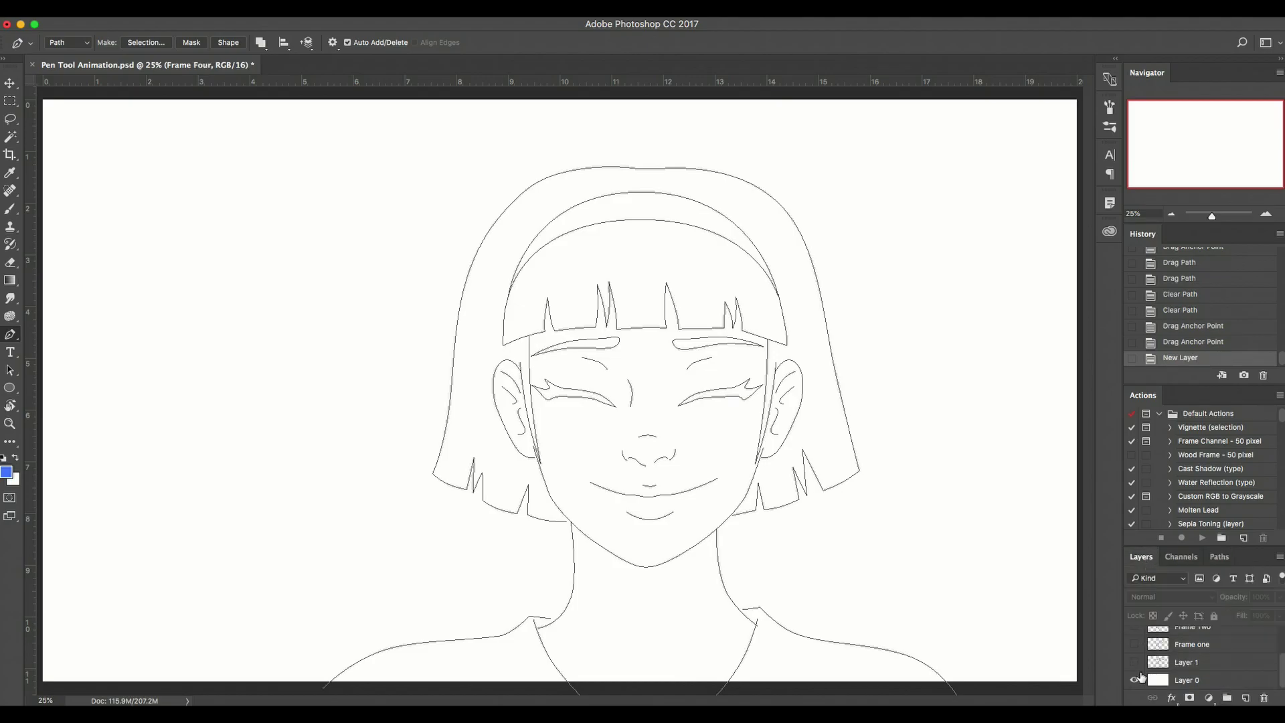
{"action": "scroll", "coordinate": [1140, 677], "scroll_direction": "up", "scroll_amount": 3}
{"action": "scroll", "coordinate": [1201, 631], "scroll_direction": "down", "scroll_amount": 3}
{"action": "scroll", "coordinate": [1197, 657], "scroll_direction": "up", "scroll_amount": 2}
{"action": "scroll", "coordinate": [1197, 657], "scroll_direction": "up", "scroll_amount": 1}
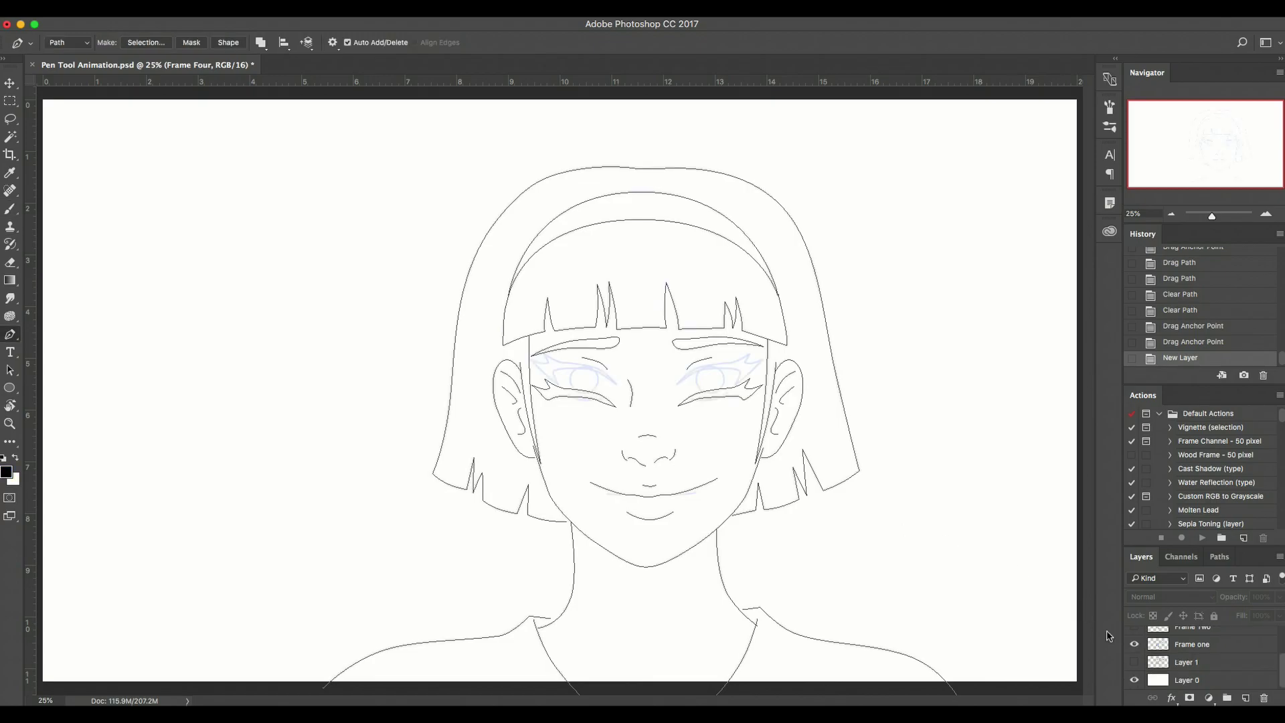
{"action": "key", "text": "Return"}
Set the Frame one and Frame Two layers to 100% opacity and make the Frame Two and Frame Three layers visible
{"action": "left_click", "coordinate": [1178, 646]}
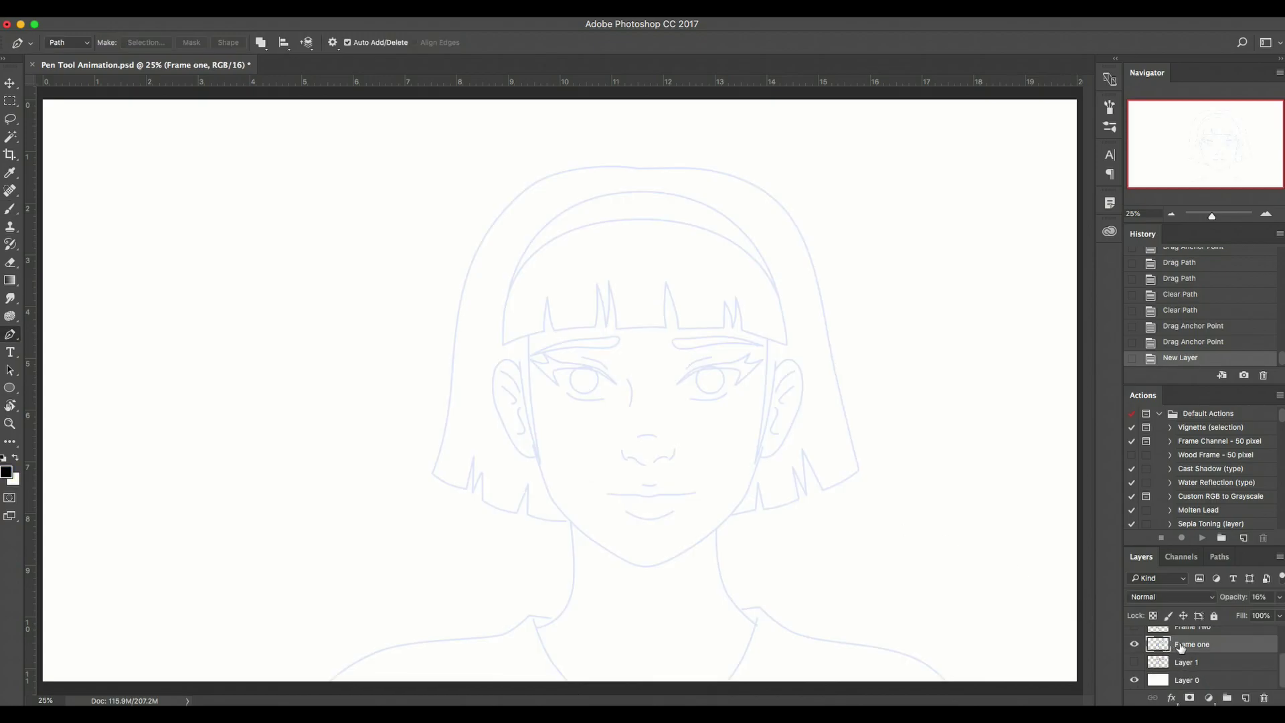
{"action": "left_click", "coordinate": [1279, 597]}
{"action": "left_click", "coordinate": [1274, 613]}
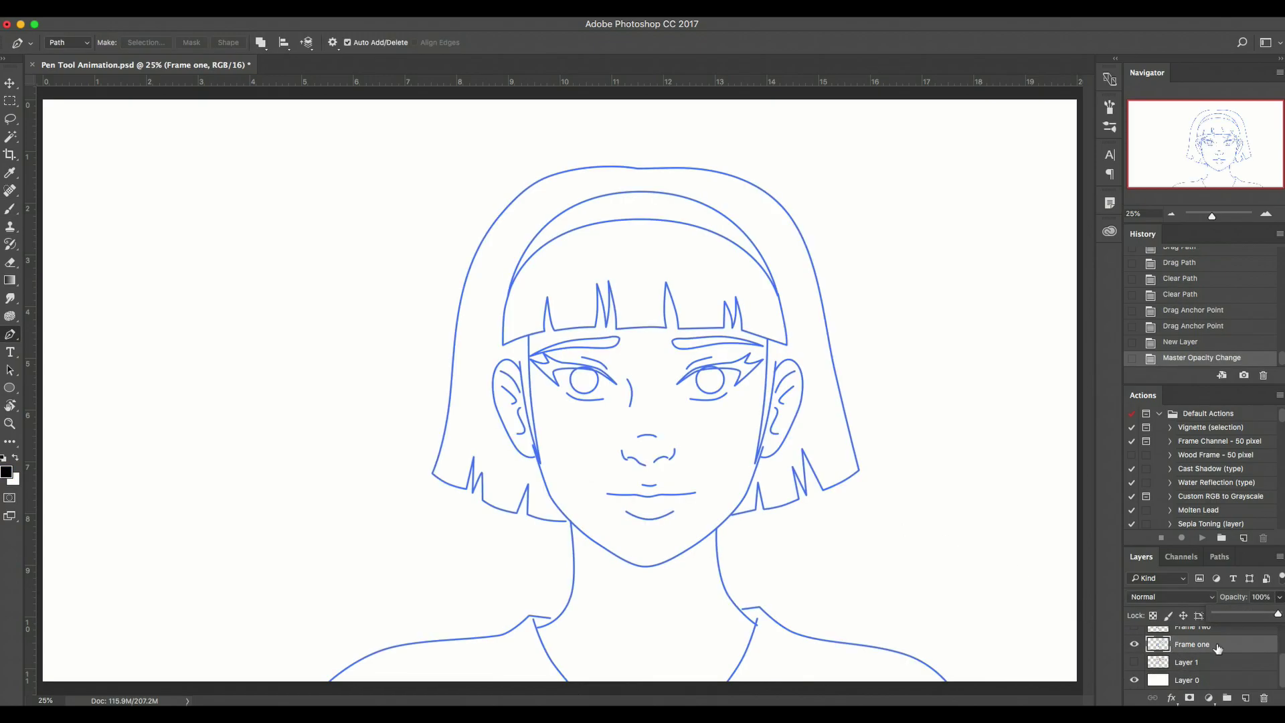
{"action": "scroll", "coordinate": [1215, 645], "scroll_direction": "up", "scroll_amount": 2}
{"action": "left_click", "coordinate": [1158, 660]}
{"action": "left_click", "coordinate": [1134, 662]}
{"action": "left_click", "coordinate": [1278, 598]}
{"action": "left_click", "coordinate": [1274, 615]}
{"action": "left_click", "coordinate": [1178, 644]}
{"action": "left_click", "coordinate": [1133, 644]}
Clear the entire contents of the Frame Four, Frame Three, Frame Two and Frame one layers, and remove the selection
{"action": "left_click", "coordinate": [1178, 628]}
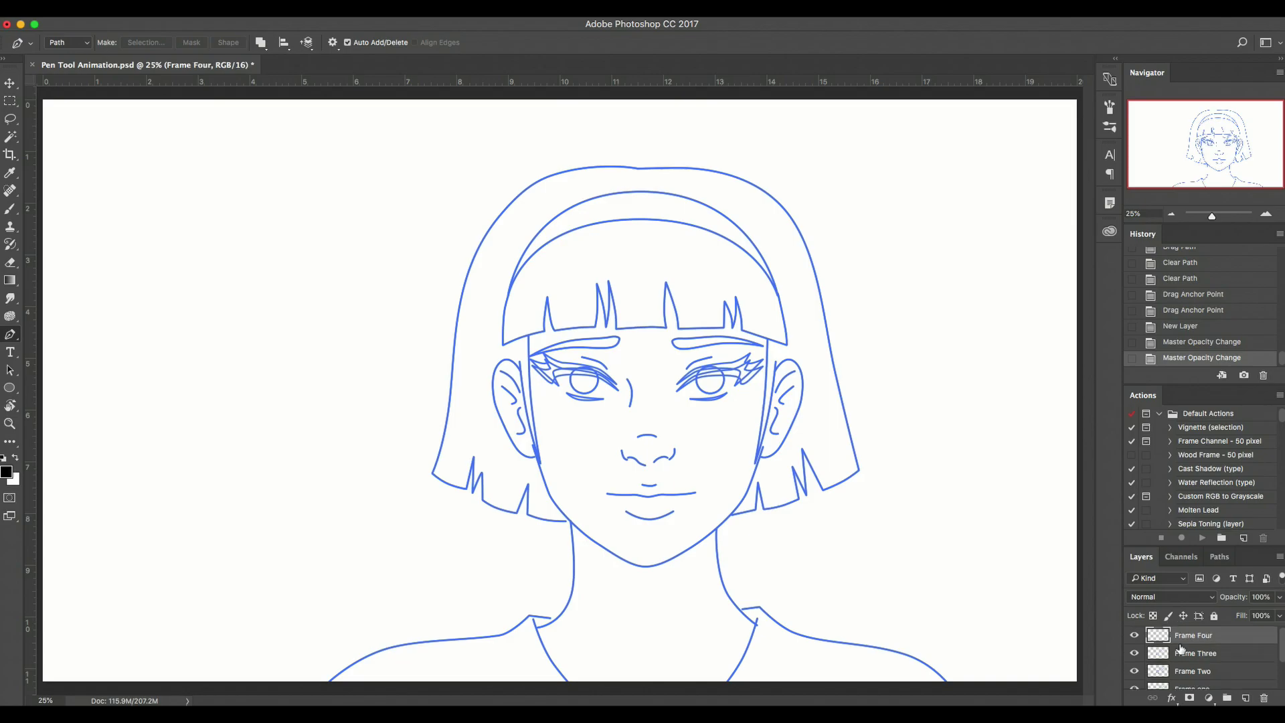
{"action": "key", "text": "super+a"}
{"action": "key", "text": "BackSpace"}
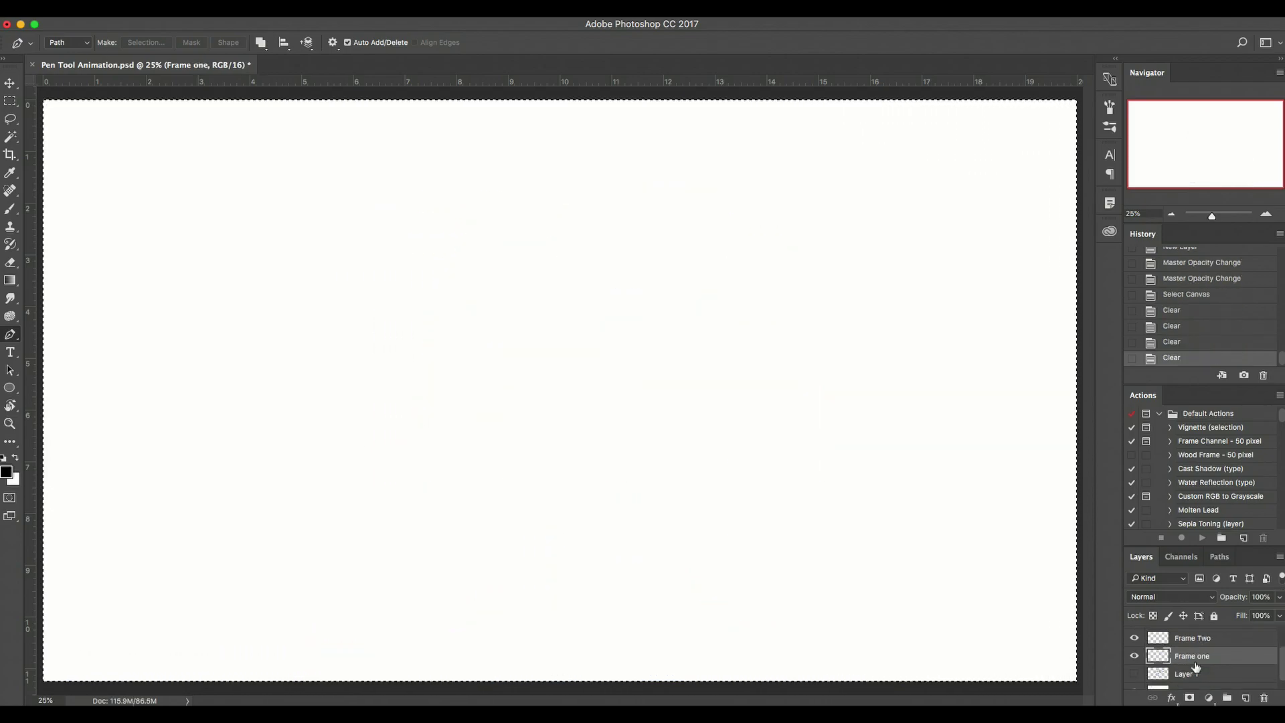
{"action": "key", "text": "super+d"}
Stroke the Frame One path in black with the size 10 brush on the Frame one layer
{"action": "scroll", "coordinate": [1196, 668], "scroll_direction": "up", "scroll_amount": 2}
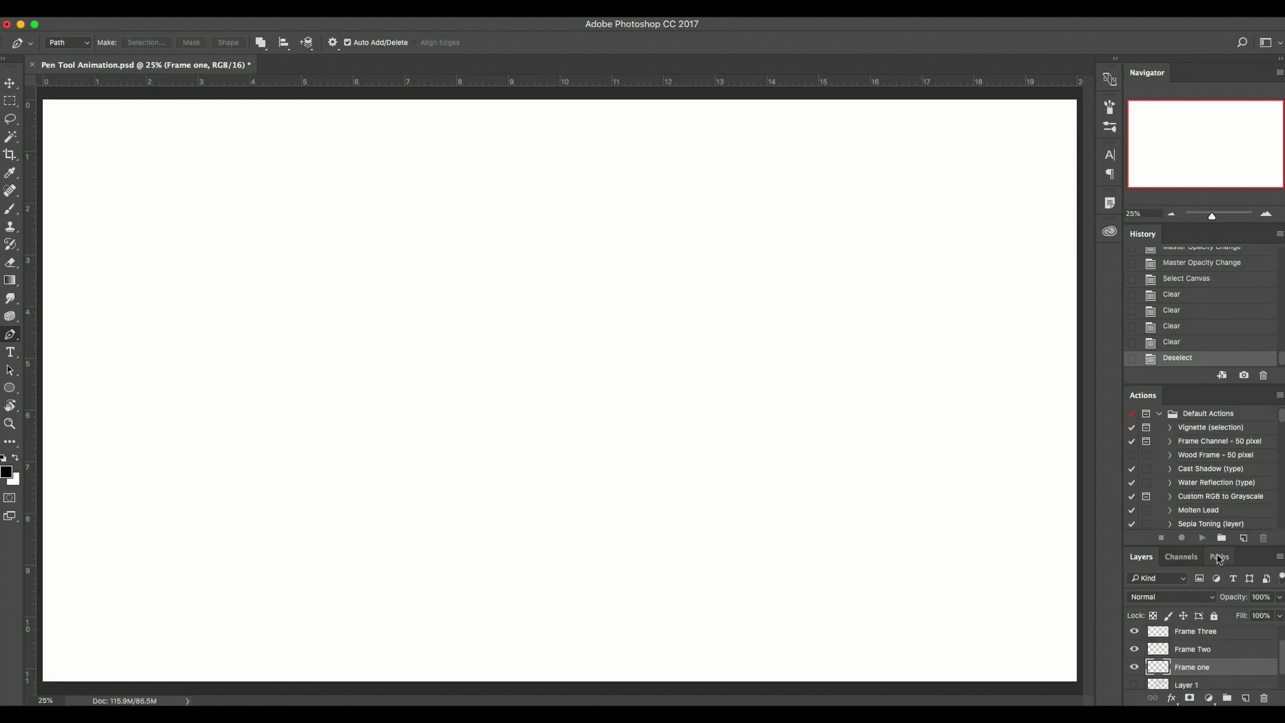
{"action": "left_click", "coordinate": [1218, 556]}
{"action": "left_click", "coordinate": [1171, 579]}
{"action": "left_click", "coordinate": [1141, 557]}
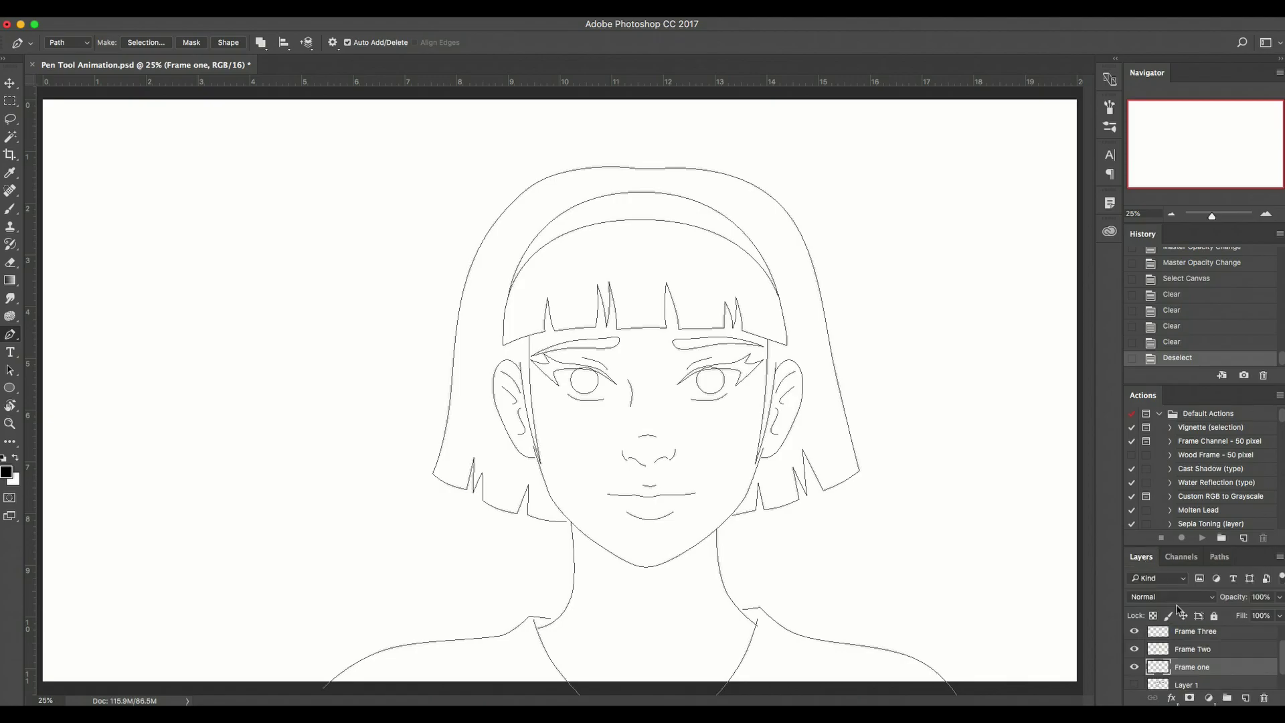
{"action": "scroll", "coordinate": [1195, 656], "scroll_direction": "down", "scroll_amount": 1}
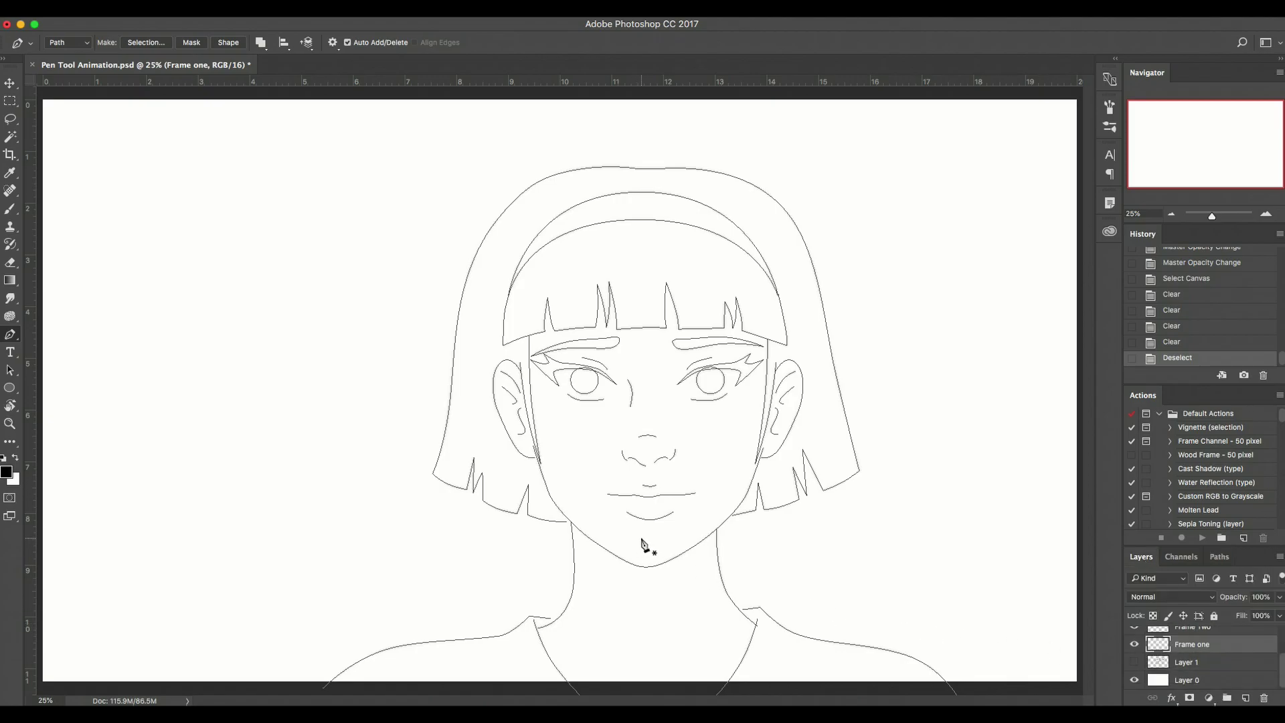
{"action": "key", "text": "b"}
{"action": "key", "text": "Return"}
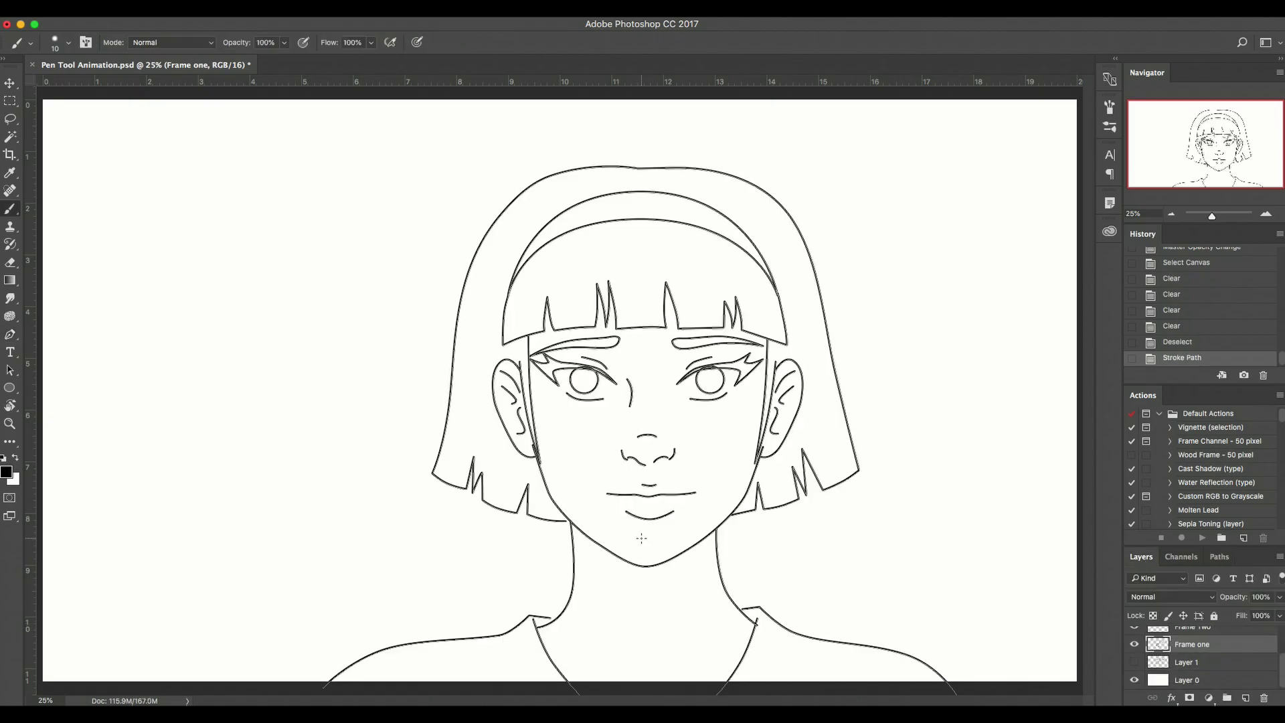
Fill both upper lash shapes of the Frame One path with the black foreground color at 100% opacity, and deselect the path
{"action": "left_click", "coordinate": [1219, 556]}
{"action": "key", "text": "p"}
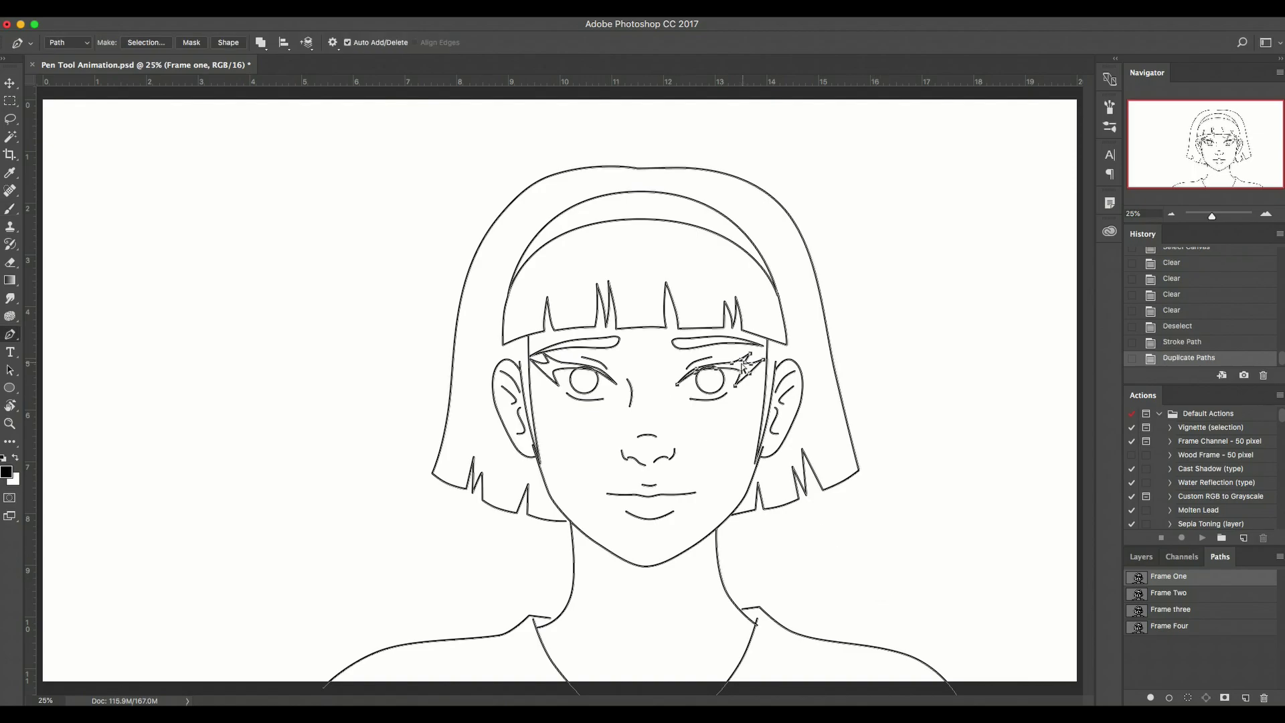
{"action": "right_click", "coordinate": [979, 336]}
{"action": "left_click", "coordinate": [993, 419]}
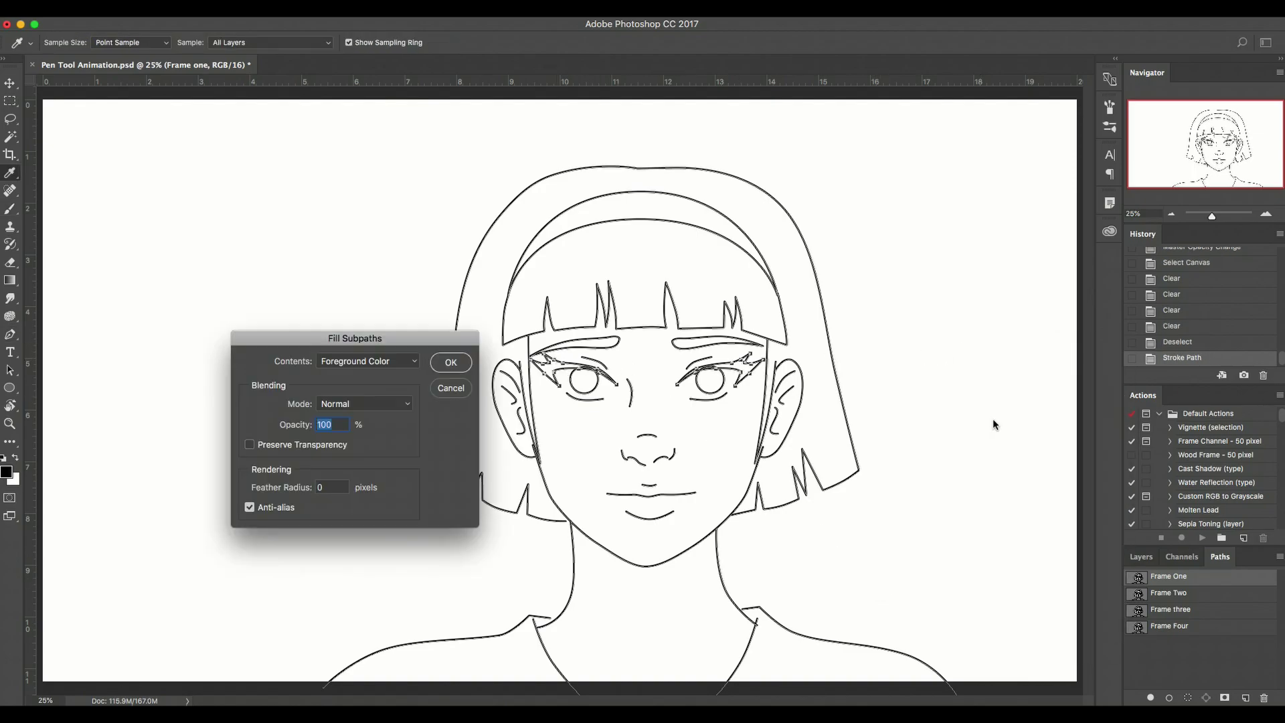
{"action": "key", "text": "Return"}
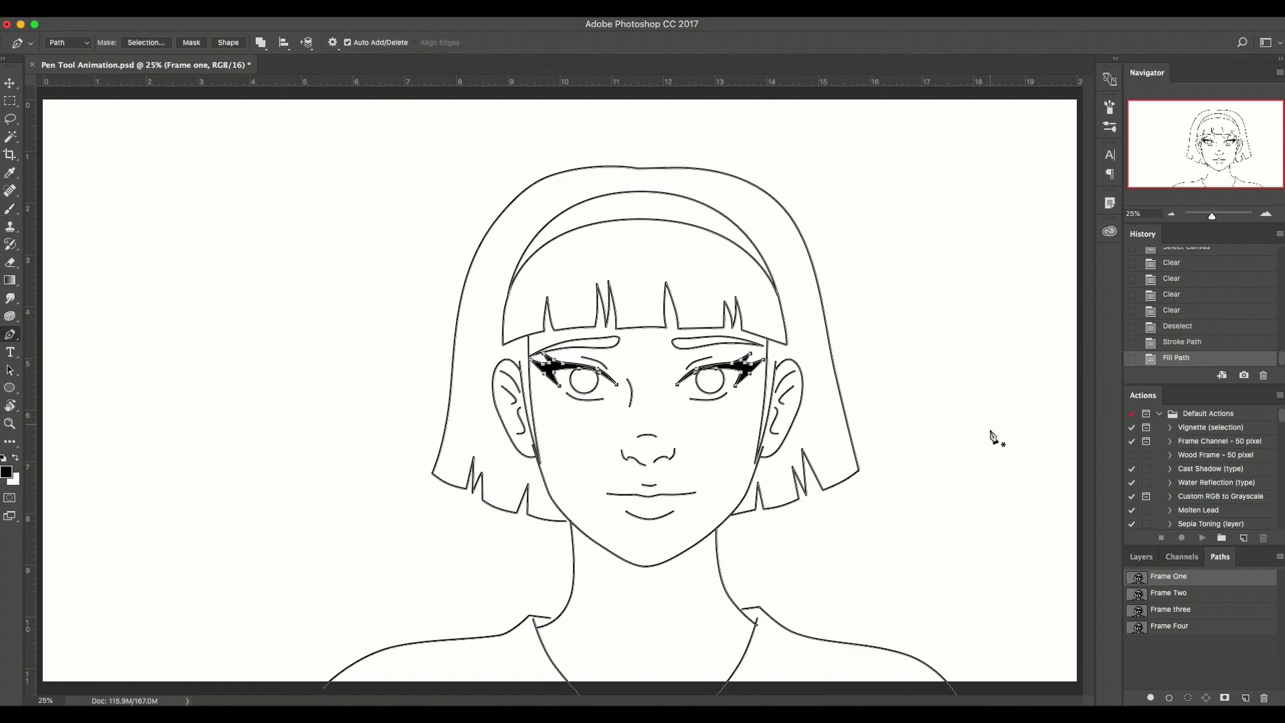
{"action": "key", "text": "Return"}
Create a layer named Color above Layer 1, with a Color action that selects it and expands the selection by 2 pixels
{"action": "left_click", "coordinate": [1140, 556]}
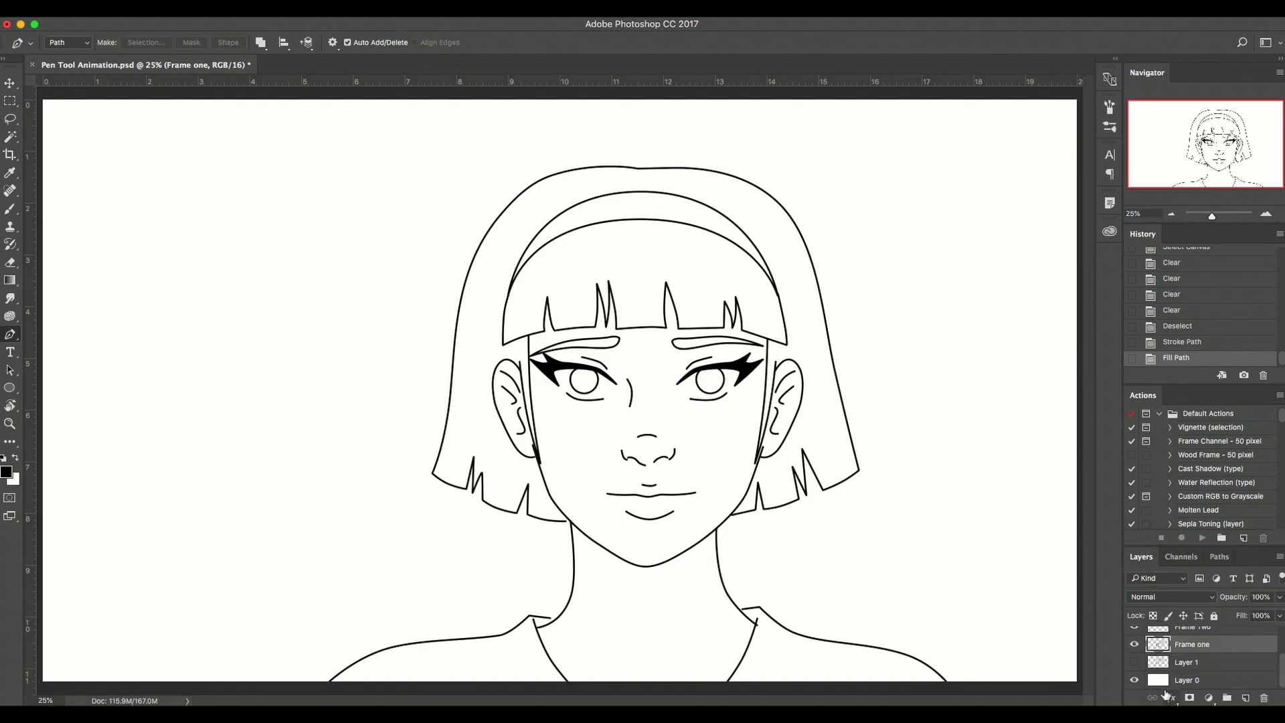
{"action": "left_click", "coordinate": [1191, 661]}
{"action": "key", "text": "super+shift+n"}
{"action": "type", "text": "Color"}
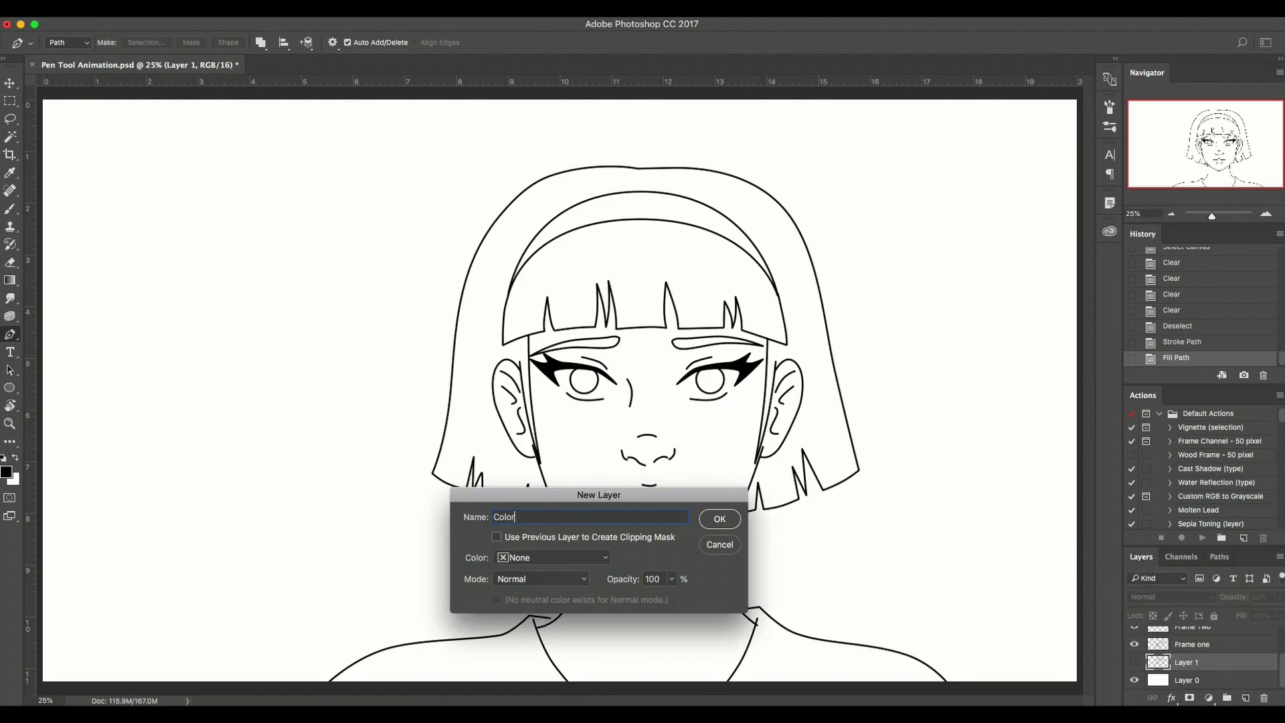
{"action": "key", "text": "Return"}
{"action": "key", "text": "F6"}
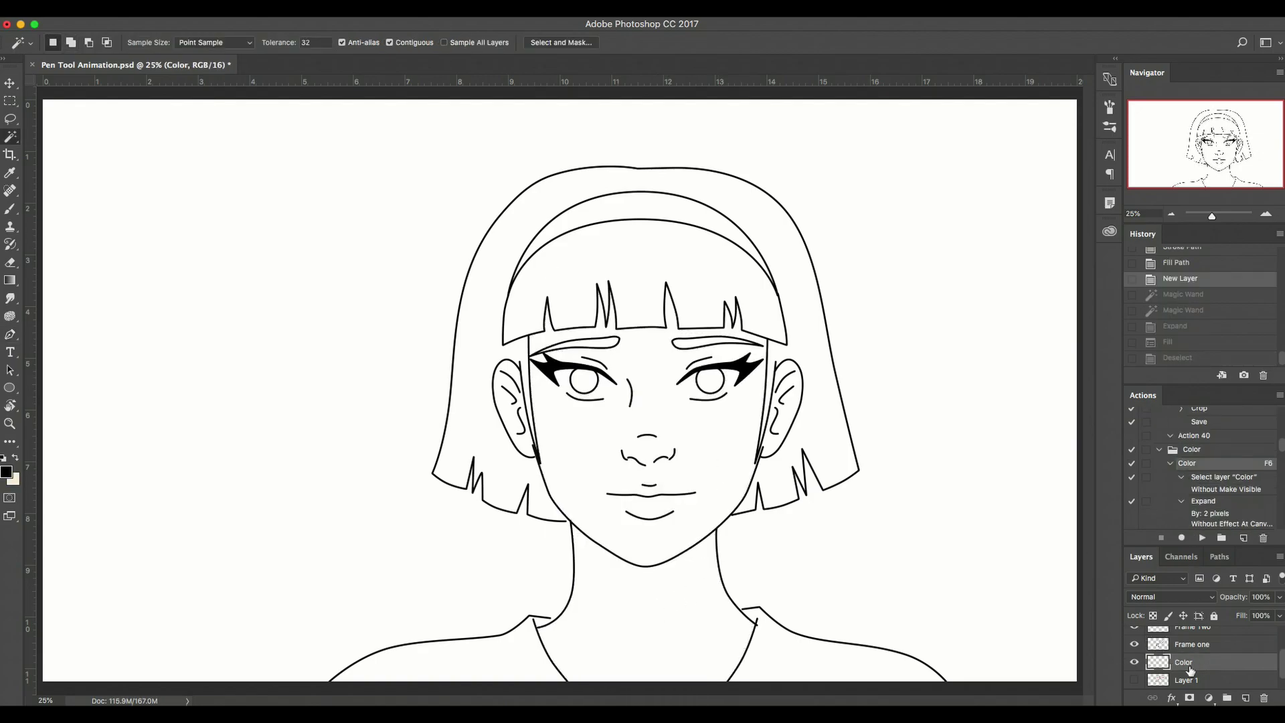
Select the face, neck and ears of the Frame one line art together with the Magic Wand
{"action": "left_click", "coordinate": [1191, 644]}
{"action": "left_click", "coordinate": [704, 430]}
{"action": "left_click", "coordinate": [671, 612], "text": "shift"}
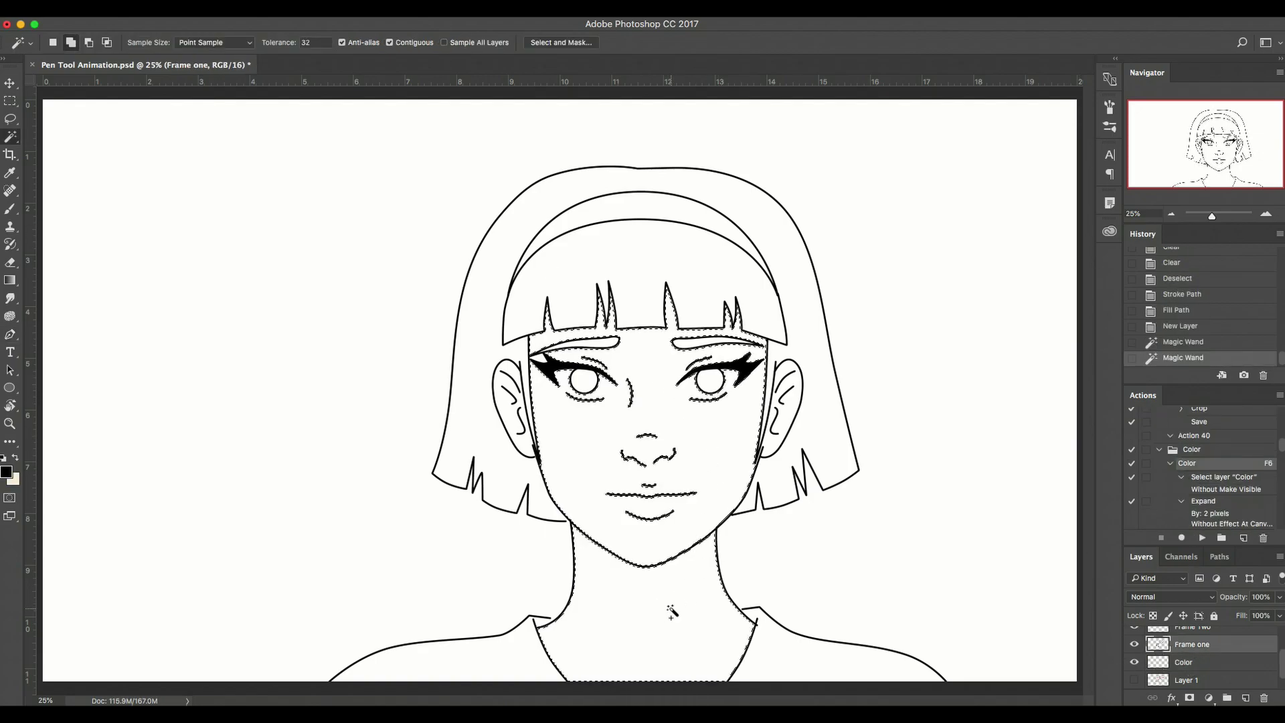
{"action": "left_click", "coordinate": [776, 410], "text": "shift"}
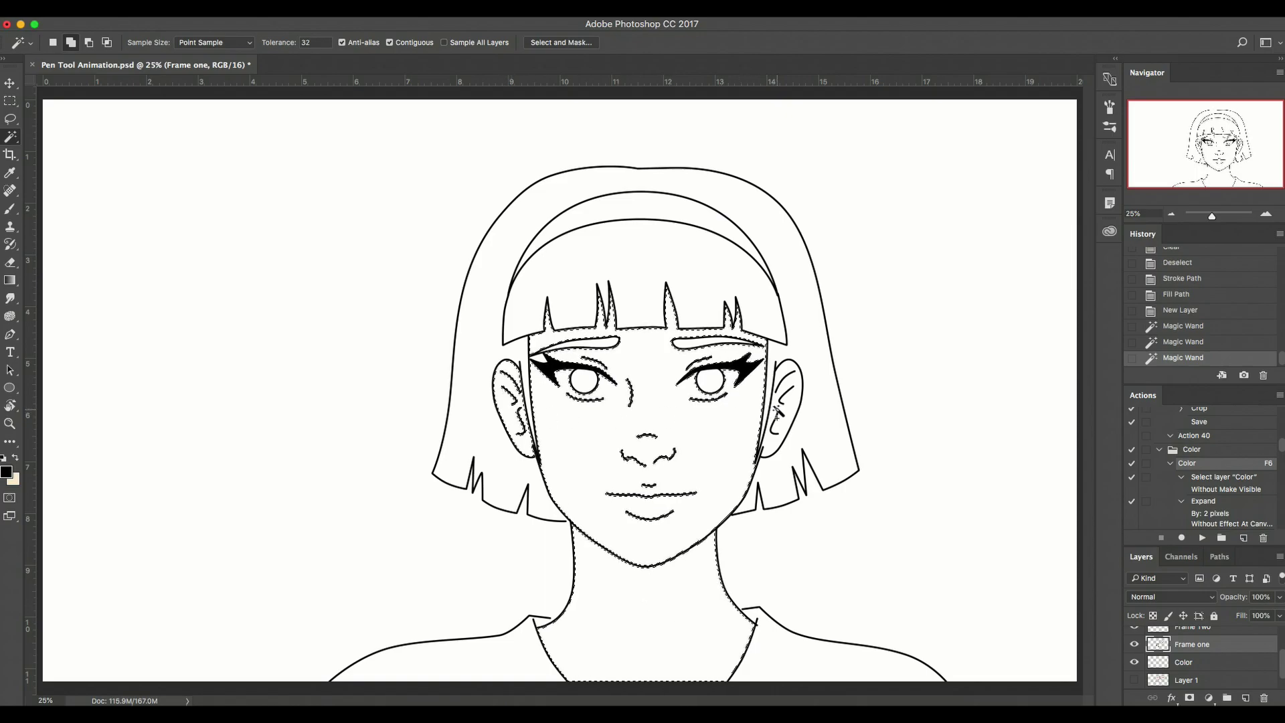
{"action": "left_click", "coordinate": [776, 412], "text": "shift"}
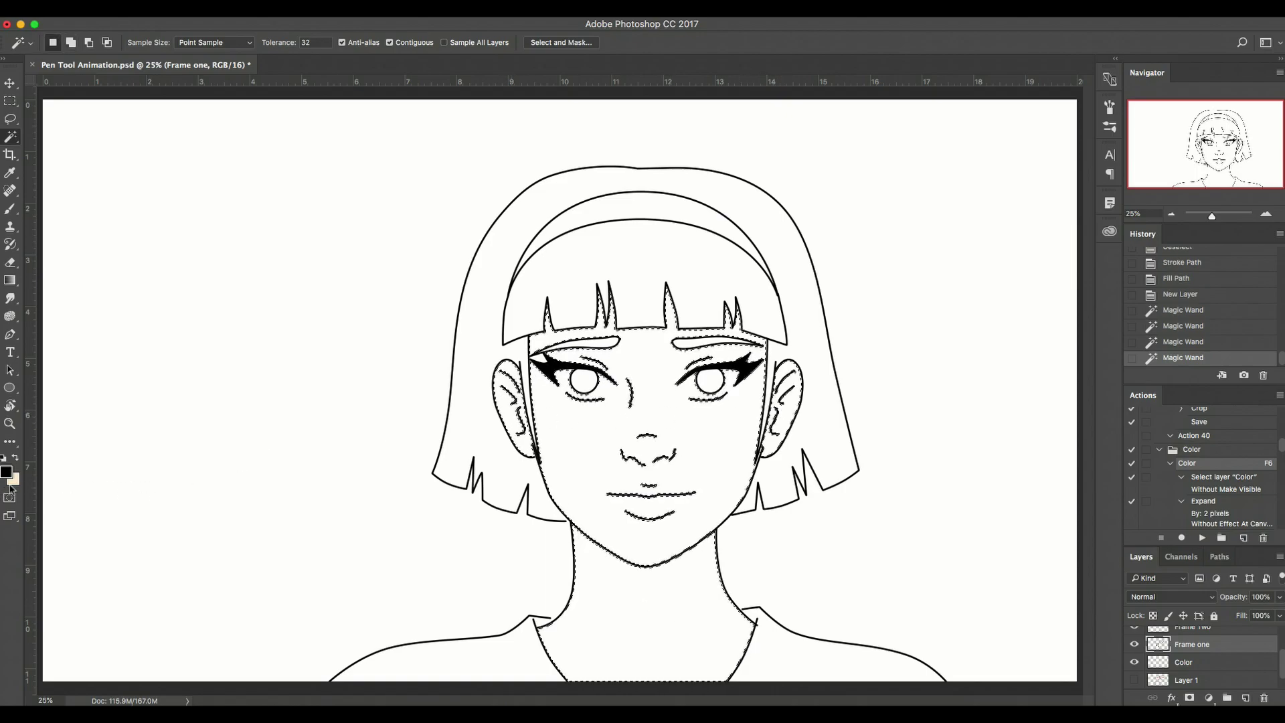
Run the Color action on the skin selection, fill it with the beige background color on the Color layer, and deselect
{"action": "key", "text": "F6"}
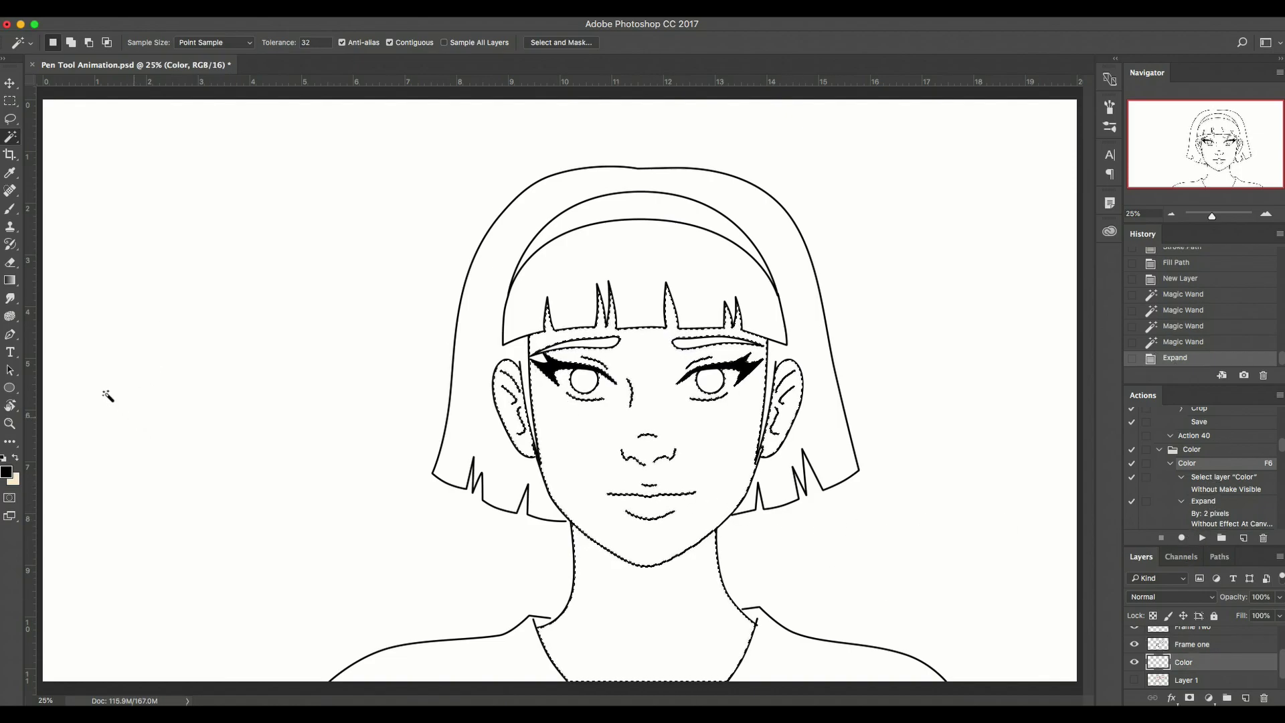
{"action": "key", "text": "super+BackSpace"}
{"action": "key", "text": "super+d"}
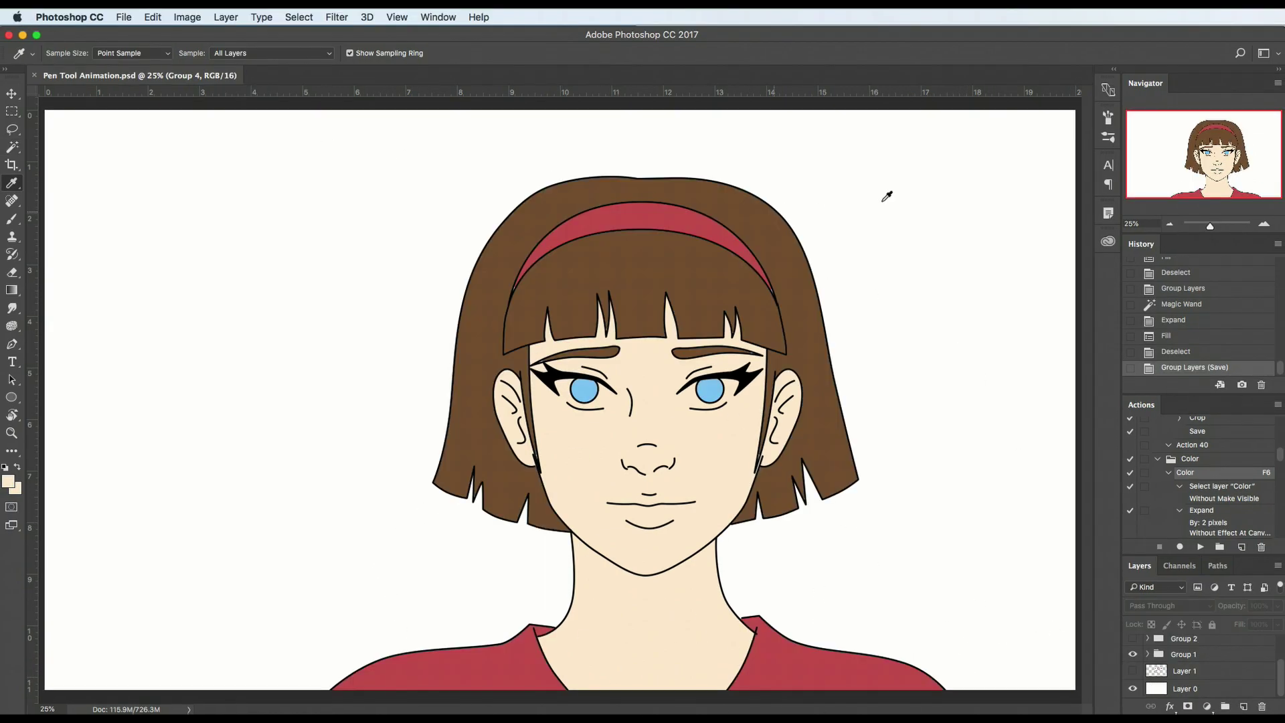
{"action": "left_click", "coordinate": [338, 14]}
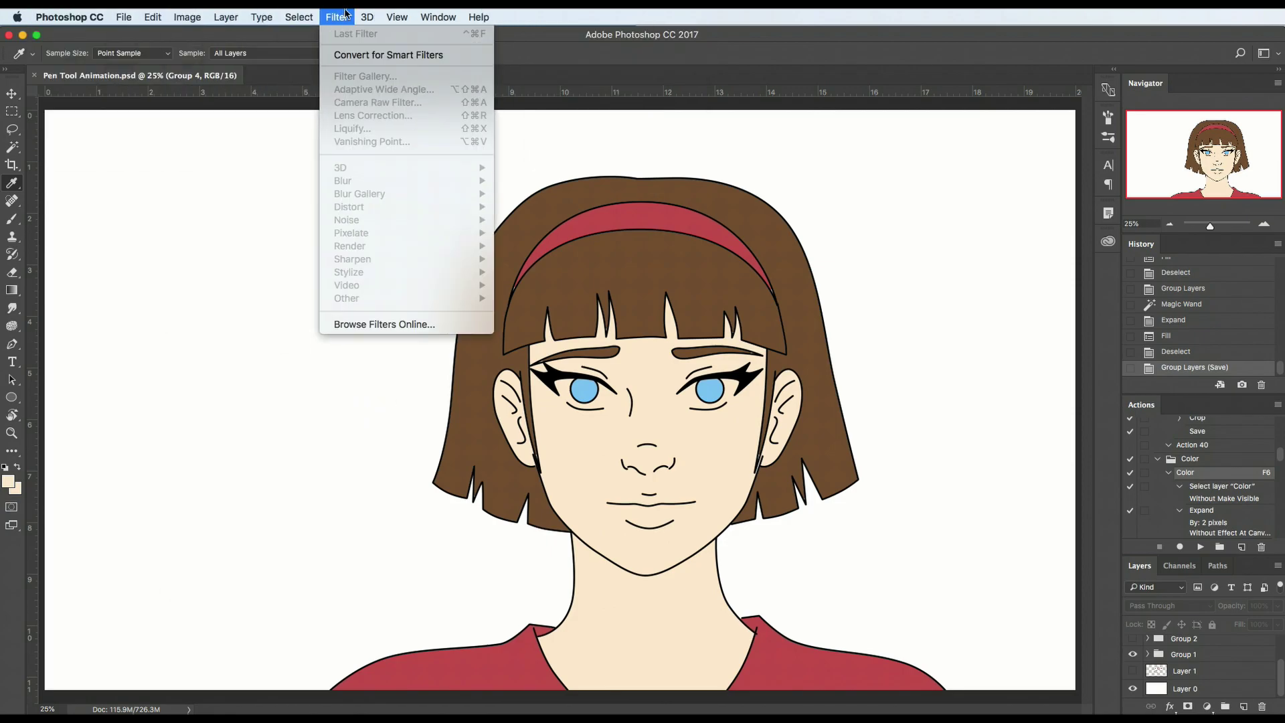
{"action": "left_click", "coordinate": [479, 15]}
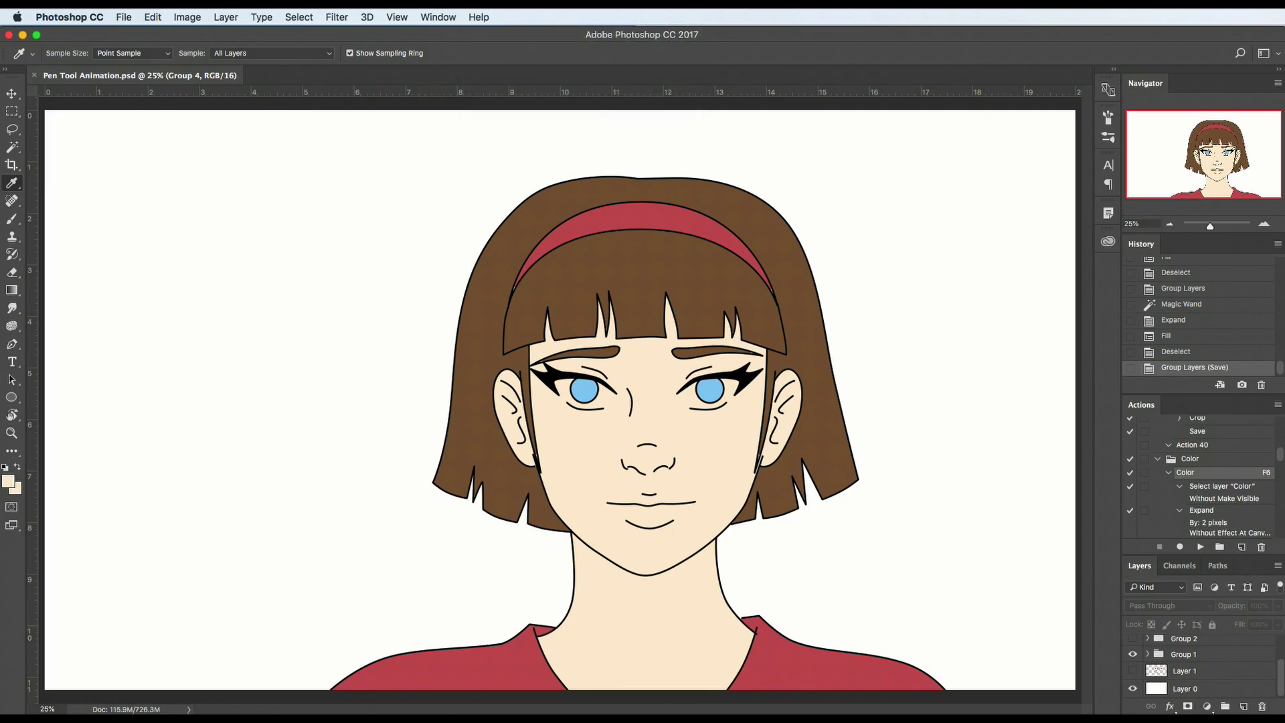
{"action": "left_click", "coordinate": [1147, 655]}
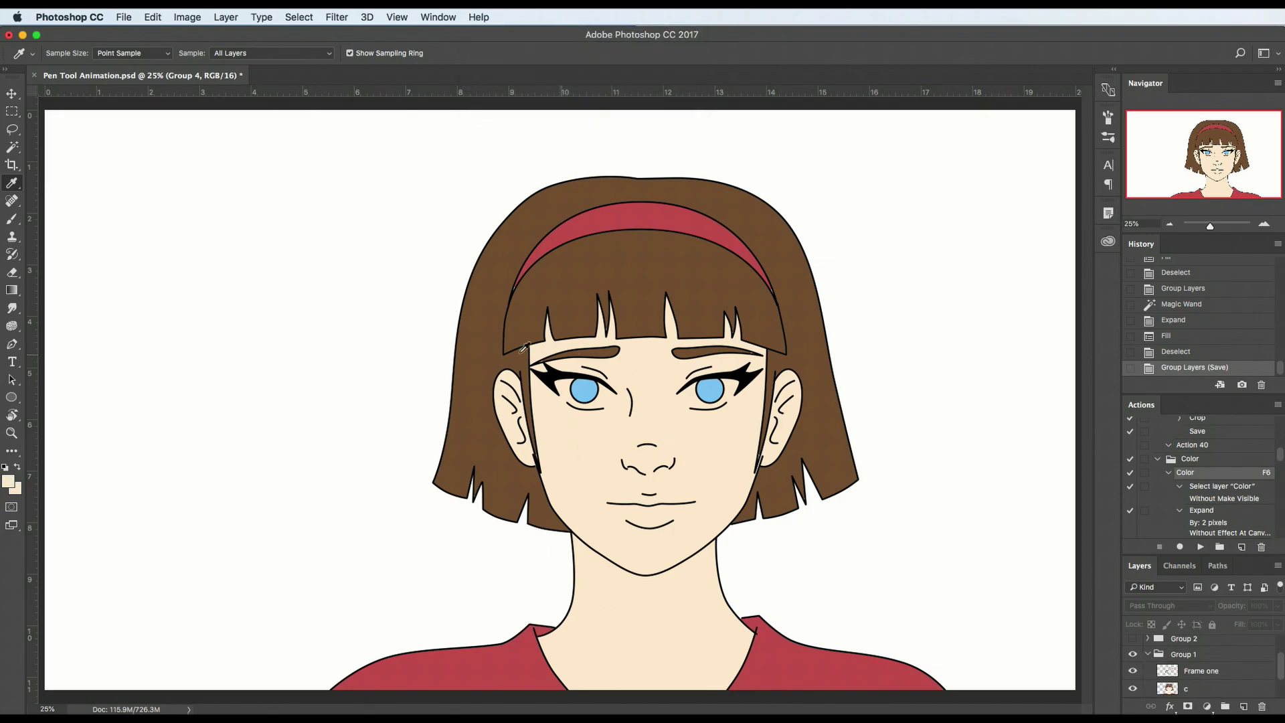
{"action": "key", "text": "p"}
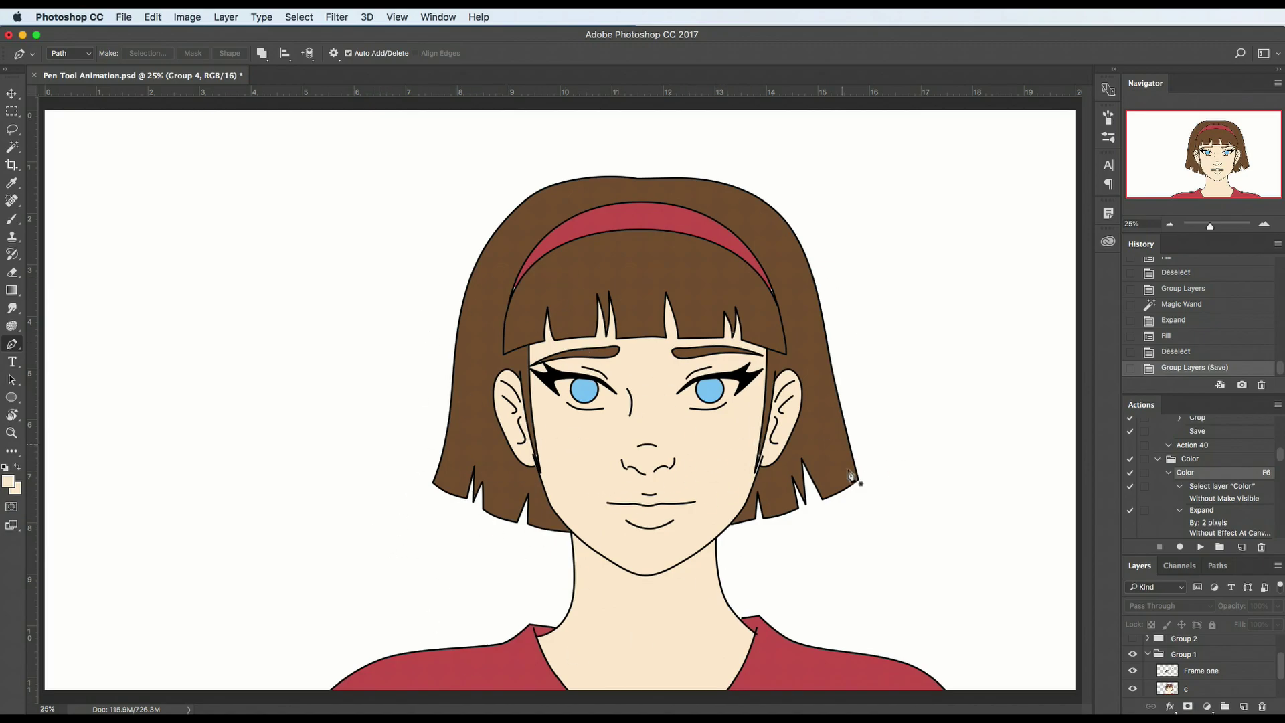
{"action": "left_click", "coordinate": [1149, 655]}
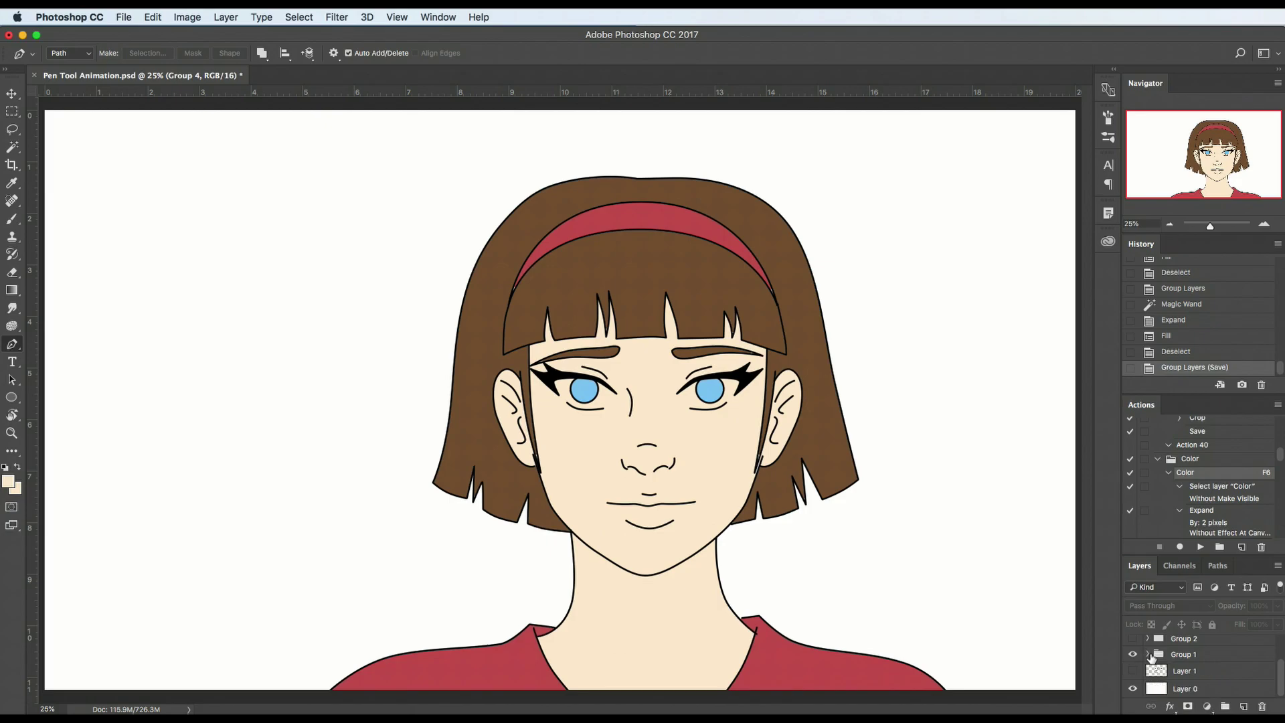
Enlarge the layer list so that Group 1 through Group 4 fit in view together
{"action": "scroll", "coordinate": [1152, 666], "scroll_direction": "up", "scroll_amount": 1}
{"action": "scroll", "coordinate": [1175, 669], "scroll_direction": "up", "scroll_amount": 1}
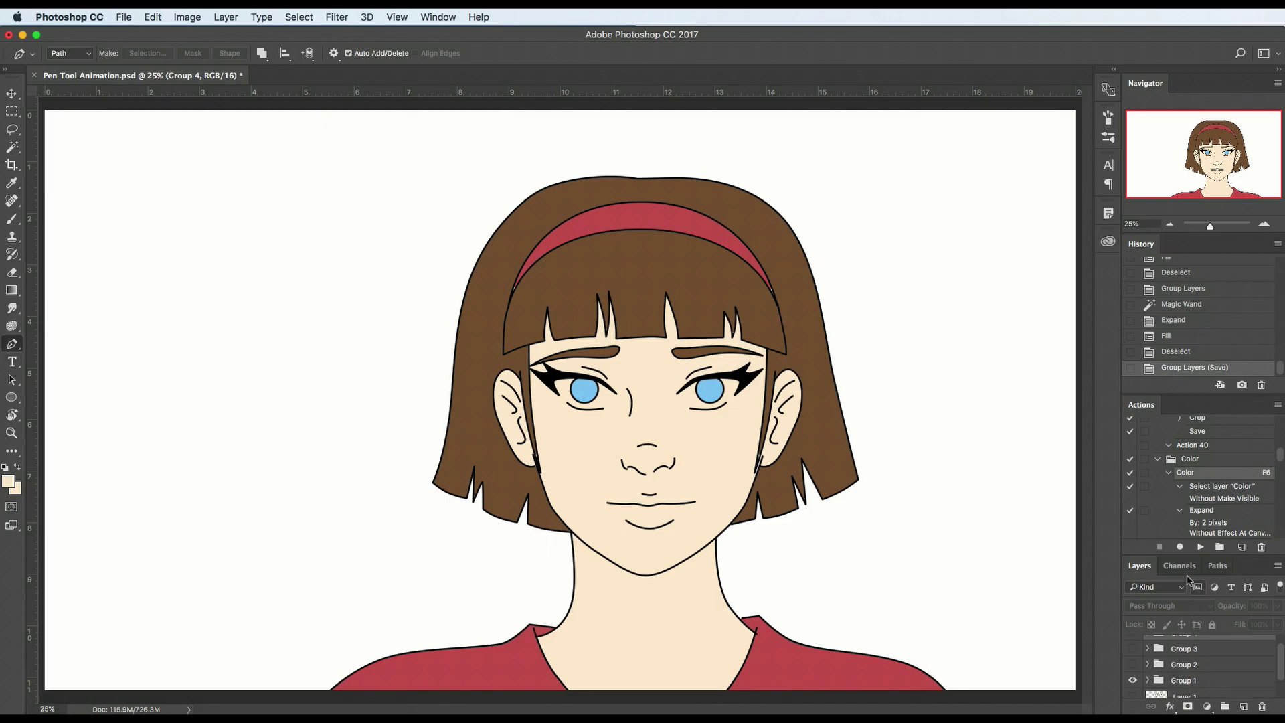
{"action": "left_click_drag", "start_coordinate": [1184, 557], "coordinate": [1177, 486]}
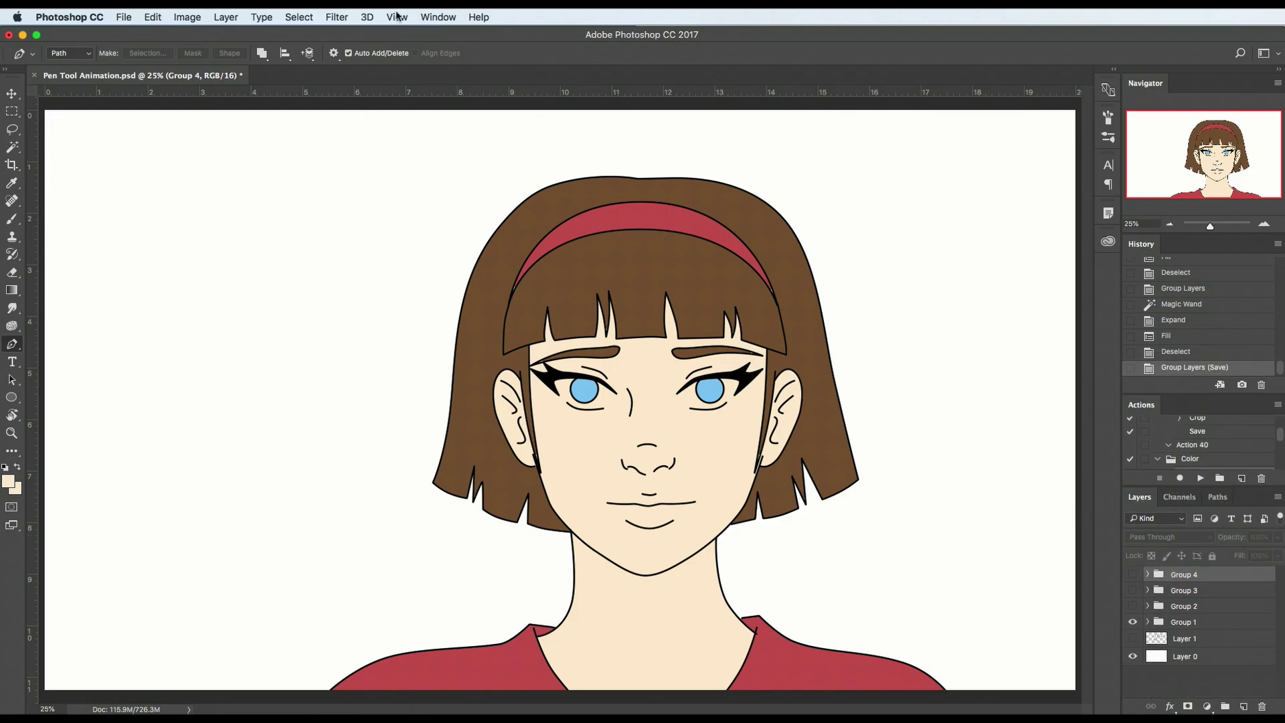
Create a frame animation in the Timeline and set the first frame's delay to 0.1 seconds
{"action": "left_click", "coordinate": [431, 14]}
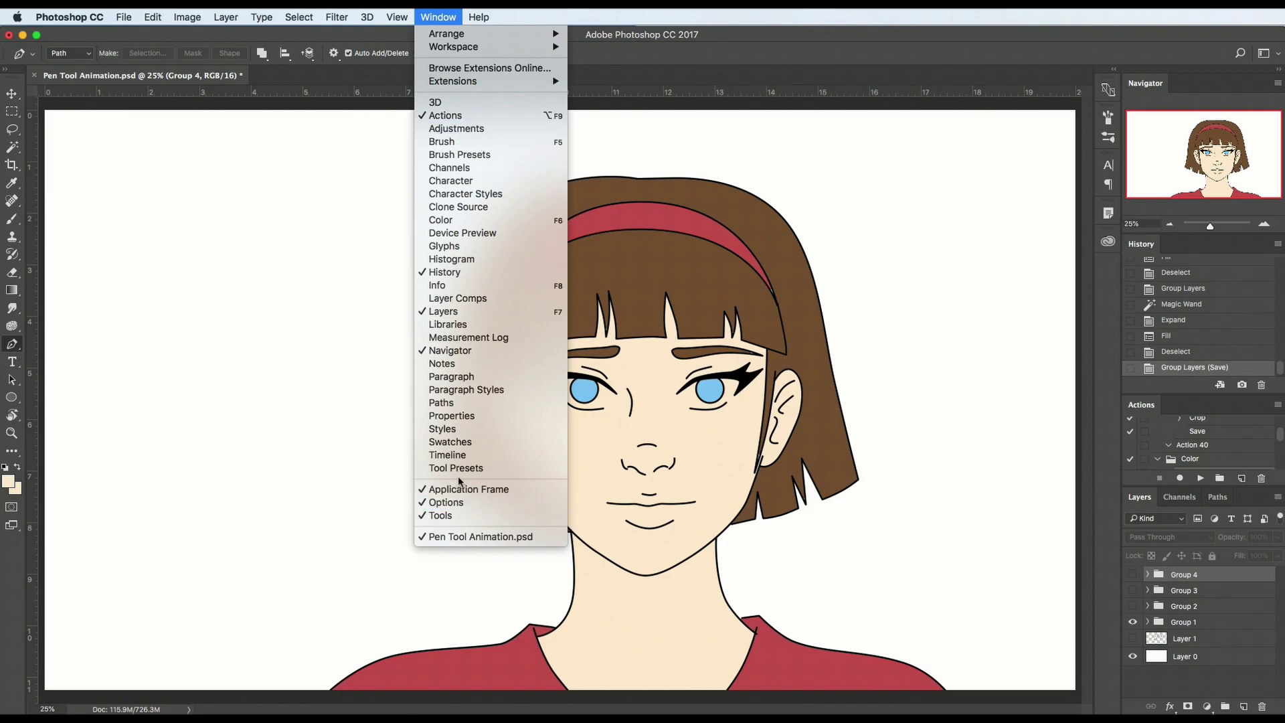
{"action": "left_click", "coordinate": [418, 460]}
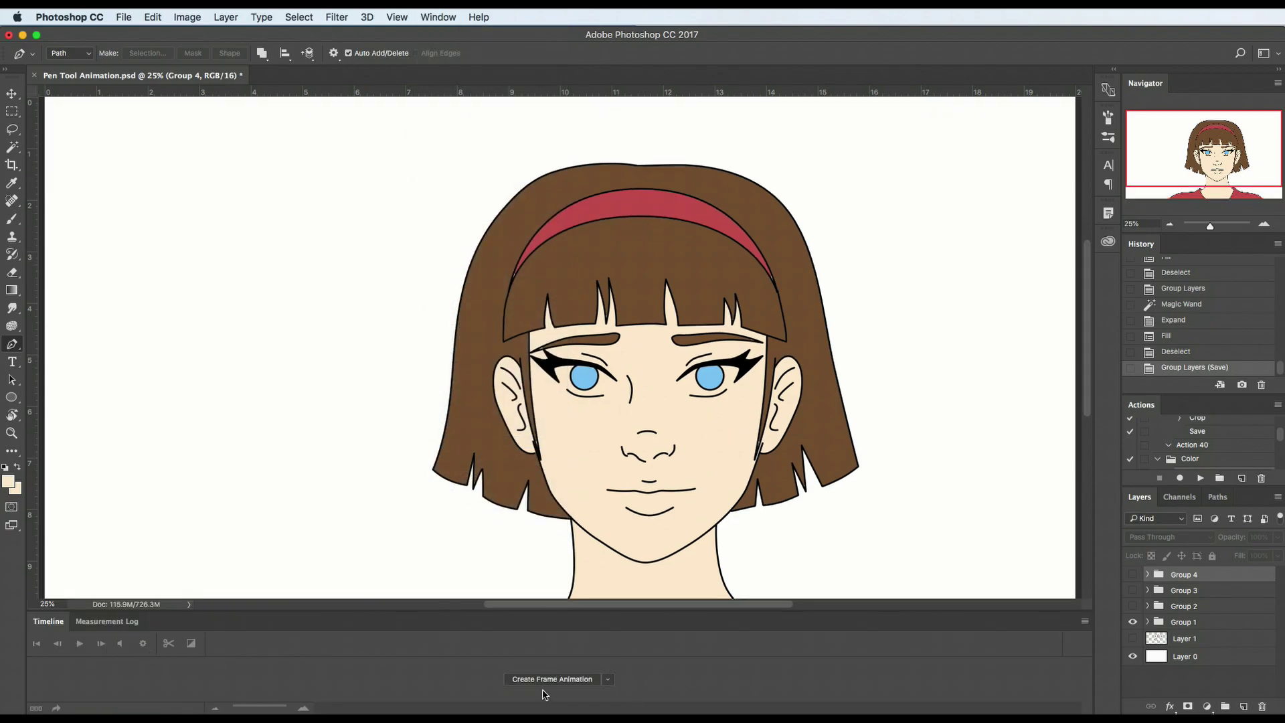
{"action": "left_click", "coordinate": [542, 680]}
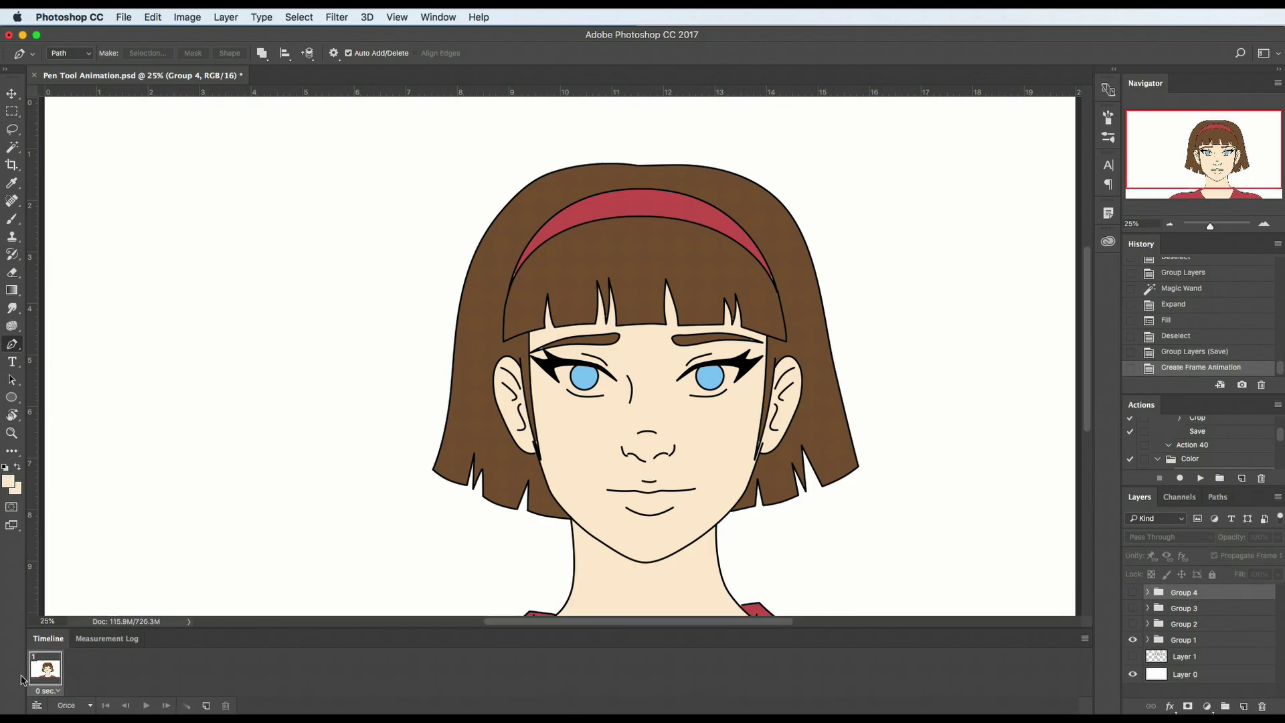
{"action": "left_click", "coordinate": [57, 691]}
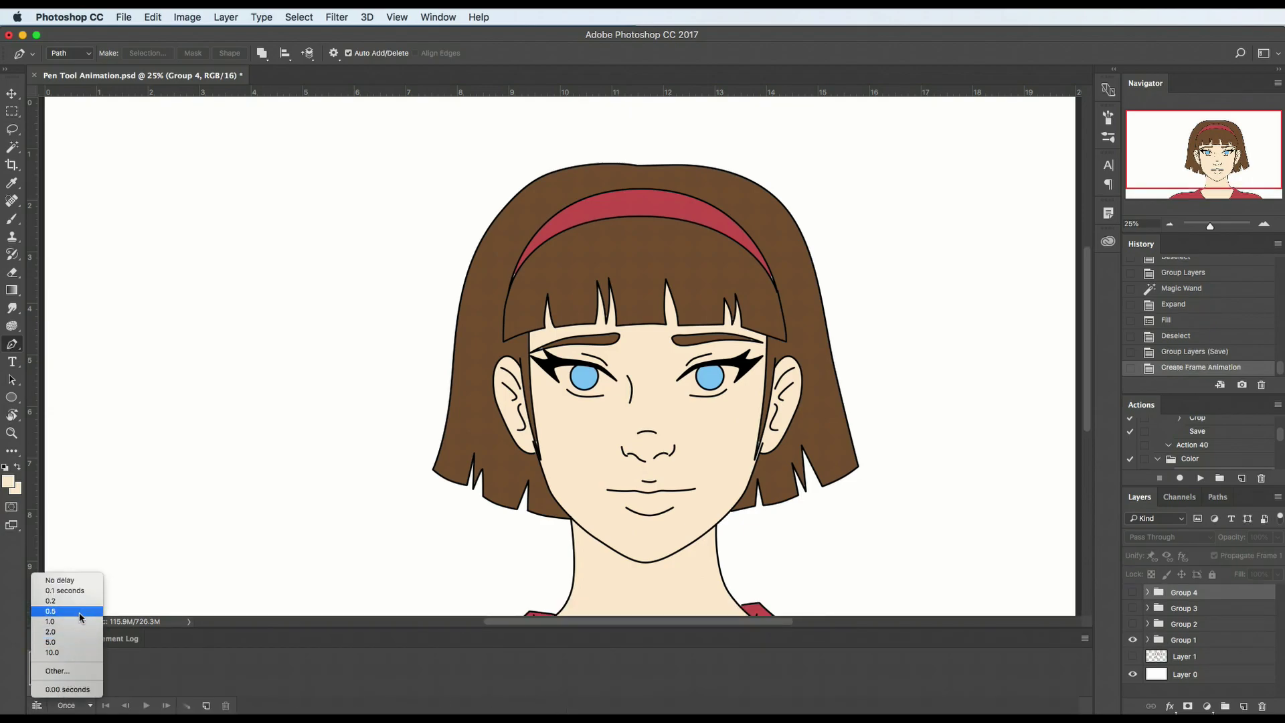
{"action": "left_click", "coordinate": [76, 590]}
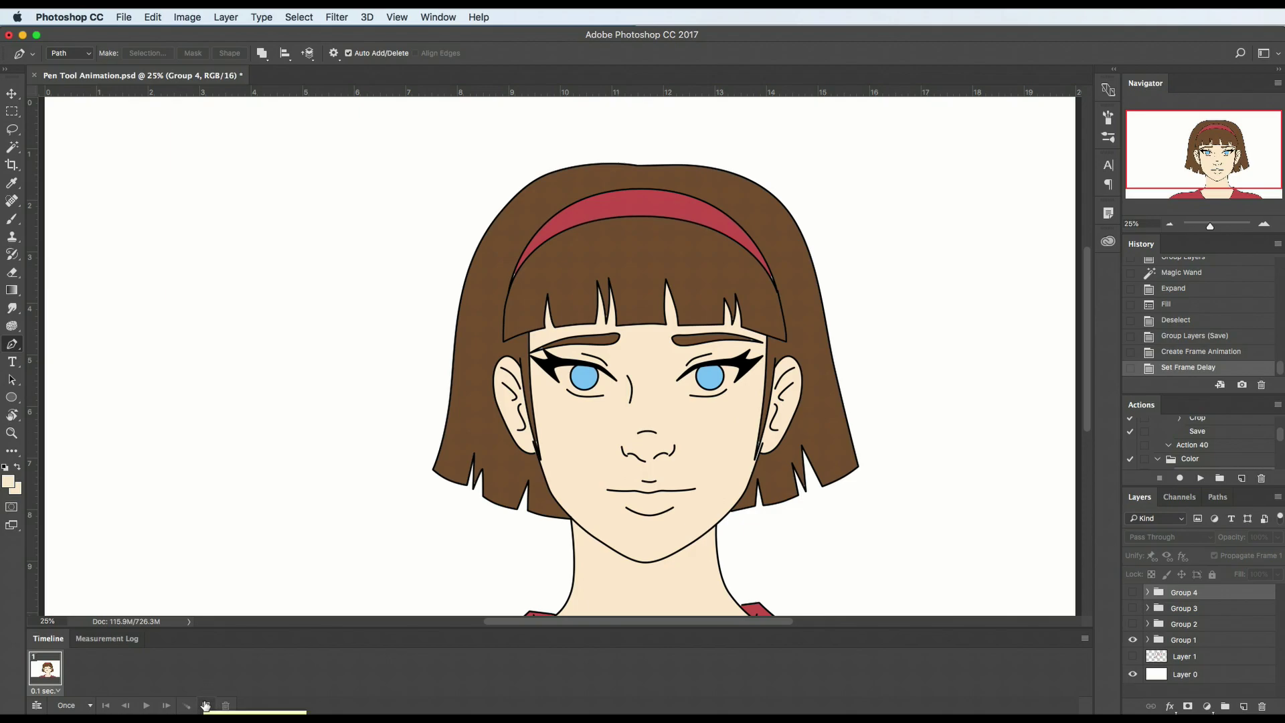
Add a second animation frame that shows Group 2 instead of Group 1, and compare it with the first frame
{"action": "left_click", "coordinate": [205, 706]}
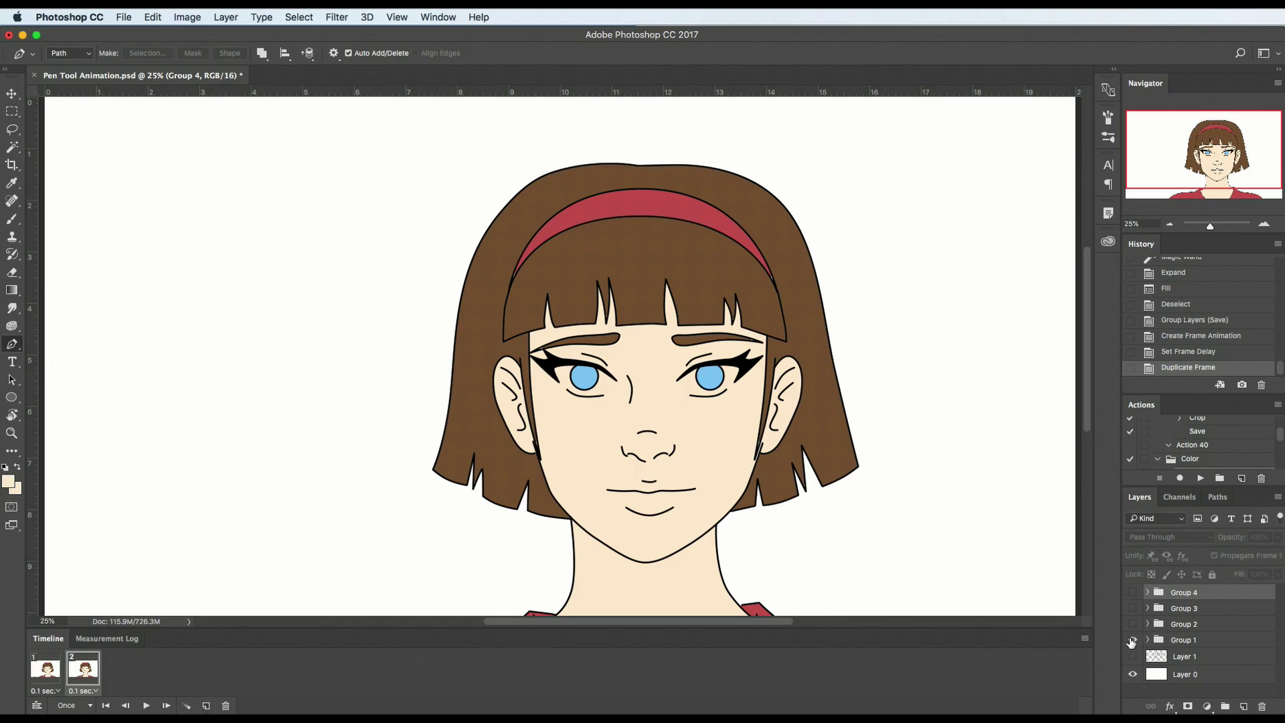
{"action": "left_click", "coordinate": [1132, 640]}
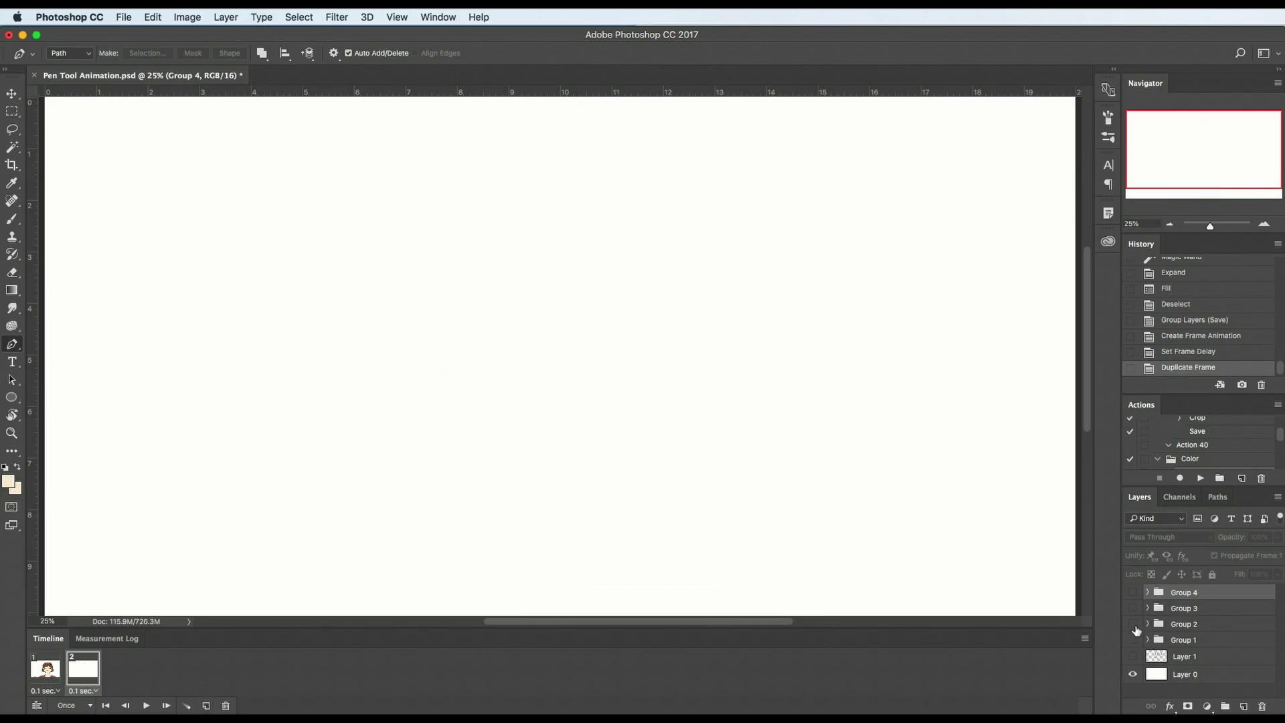
{"action": "left_click", "coordinate": [1133, 625]}
{"action": "key", "text": "super+minus"}
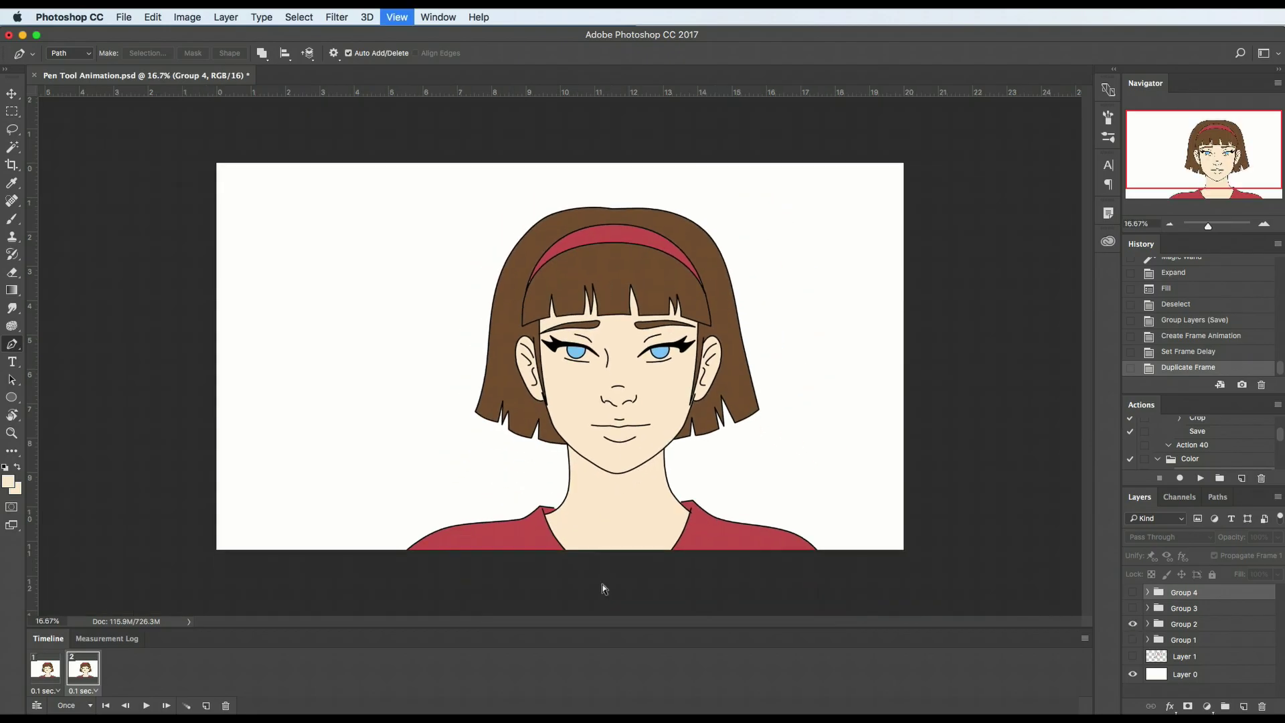
{"action": "left_click", "coordinate": [42, 671]}
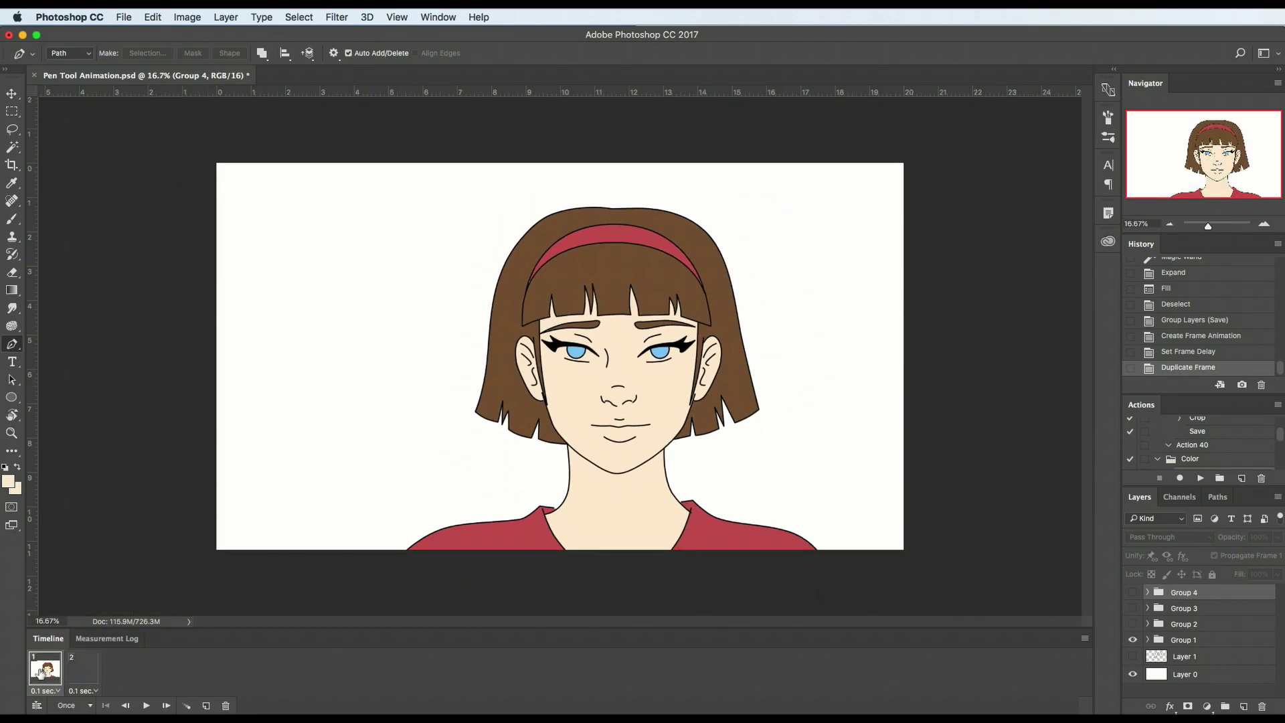
{"action": "left_click", "coordinate": [80, 674]}
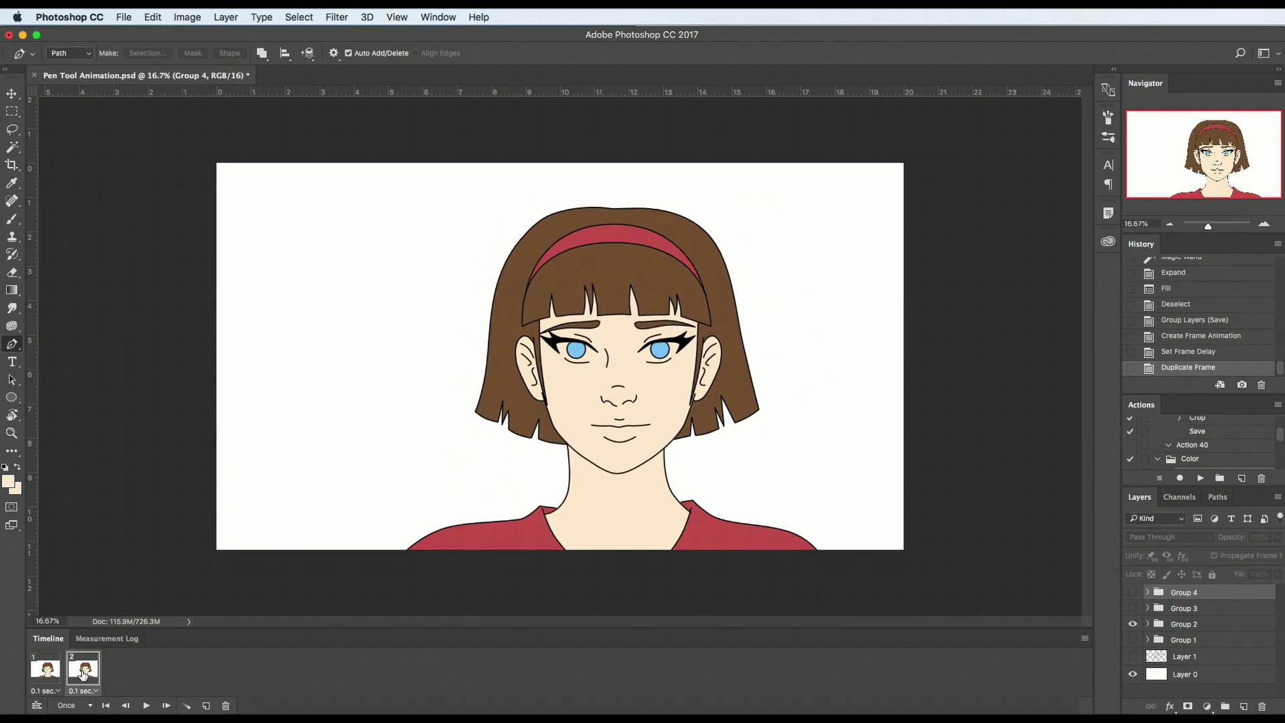
Add a third animation frame that shows Group 3 instead of Group 2
{"action": "left_click", "coordinate": [206, 706]}
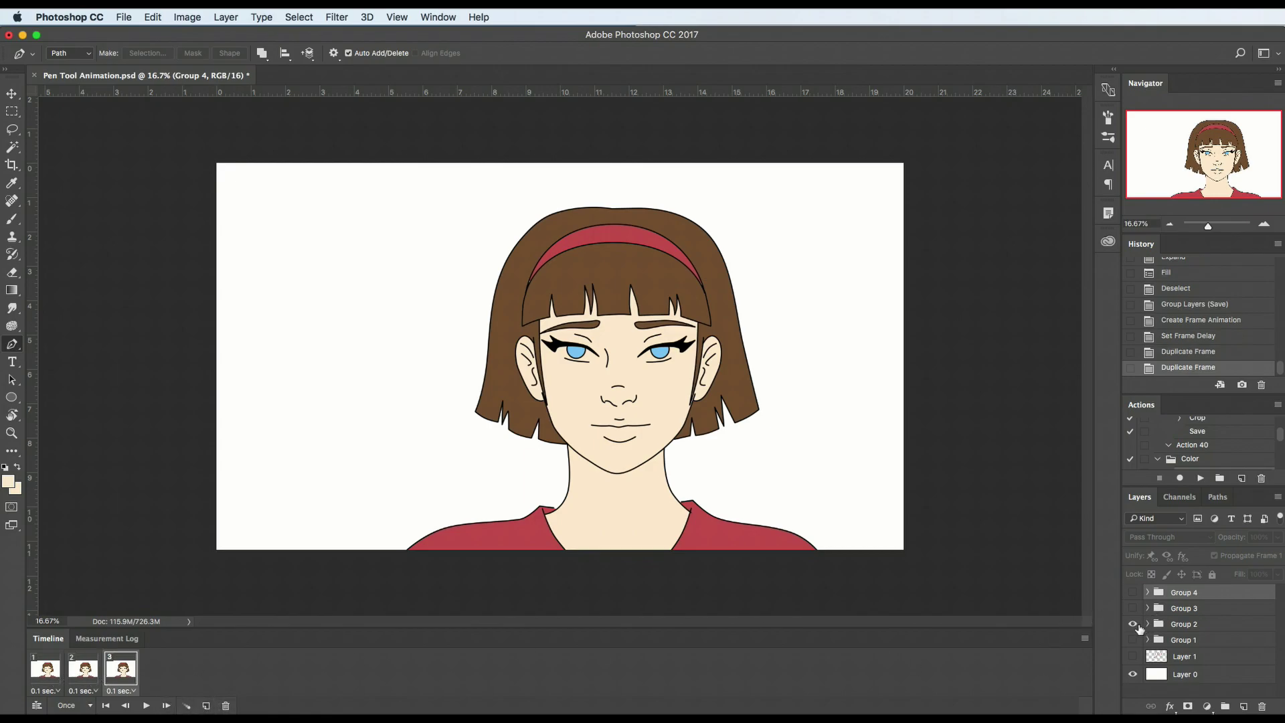
{"action": "left_click", "coordinate": [1133, 624]}
{"action": "left_click", "coordinate": [1132, 608]}
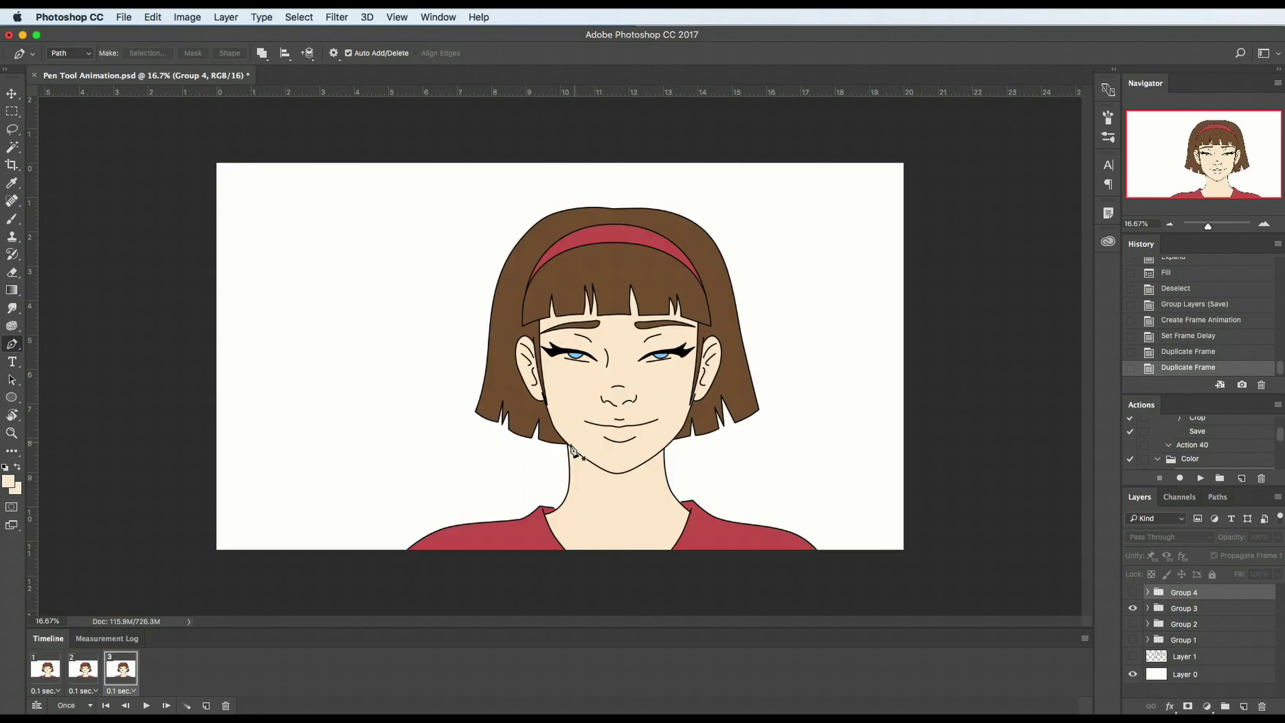
Add a fourth animation frame that shows Group 4 instead of Group 3, and check all four frames in order
{"action": "left_click", "coordinate": [206, 706]}
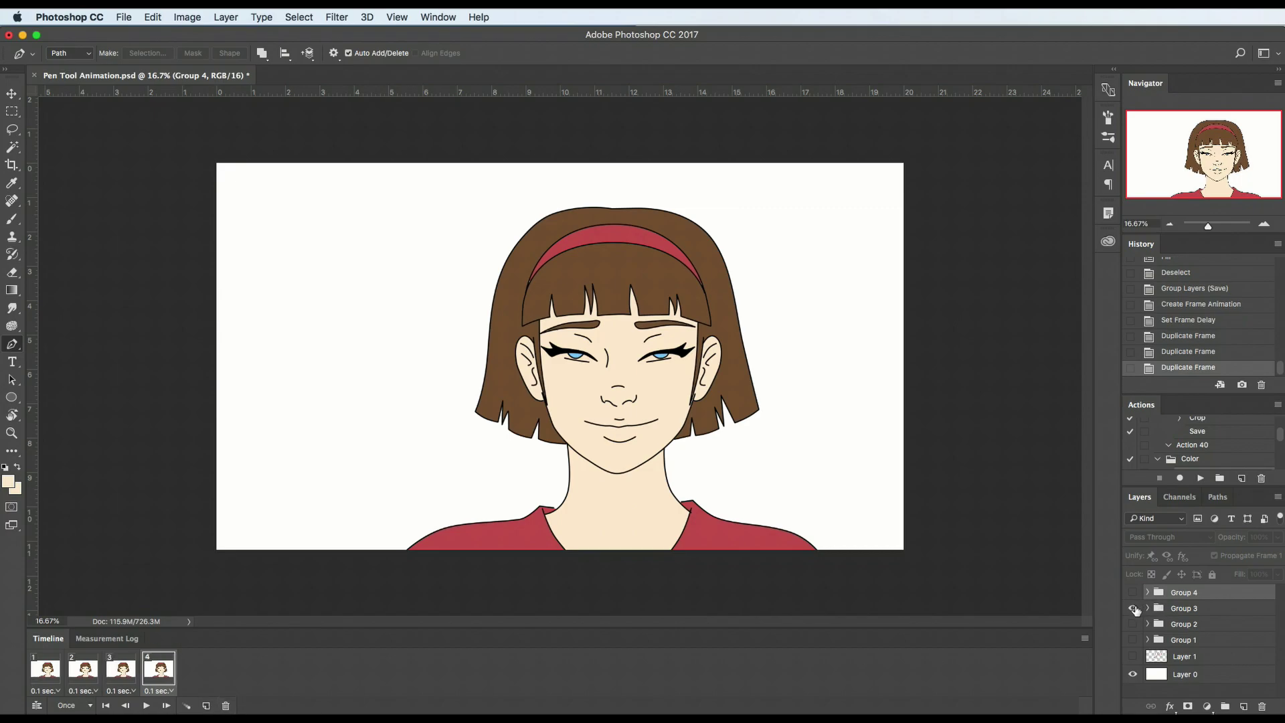
{"action": "left_click", "coordinate": [1132, 609]}
{"action": "left_click", "coordinate": [1133, 593]}
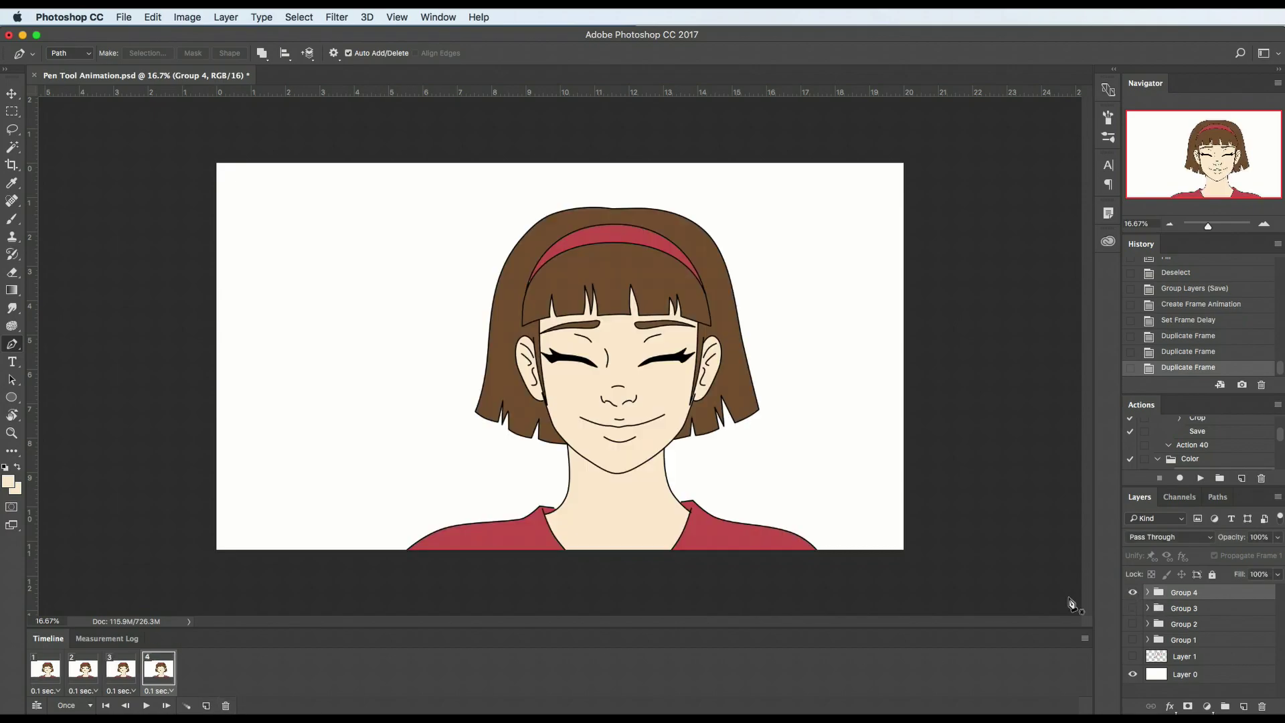
{"action": "left_click", "coordinate": [45, 670]}
{"action": "left_click", "coordinate": [83, 670]}
{"action": "left_click", "coordinate": [121, 672]}
{"action": "left_click", "coordinate": [154, 673]}
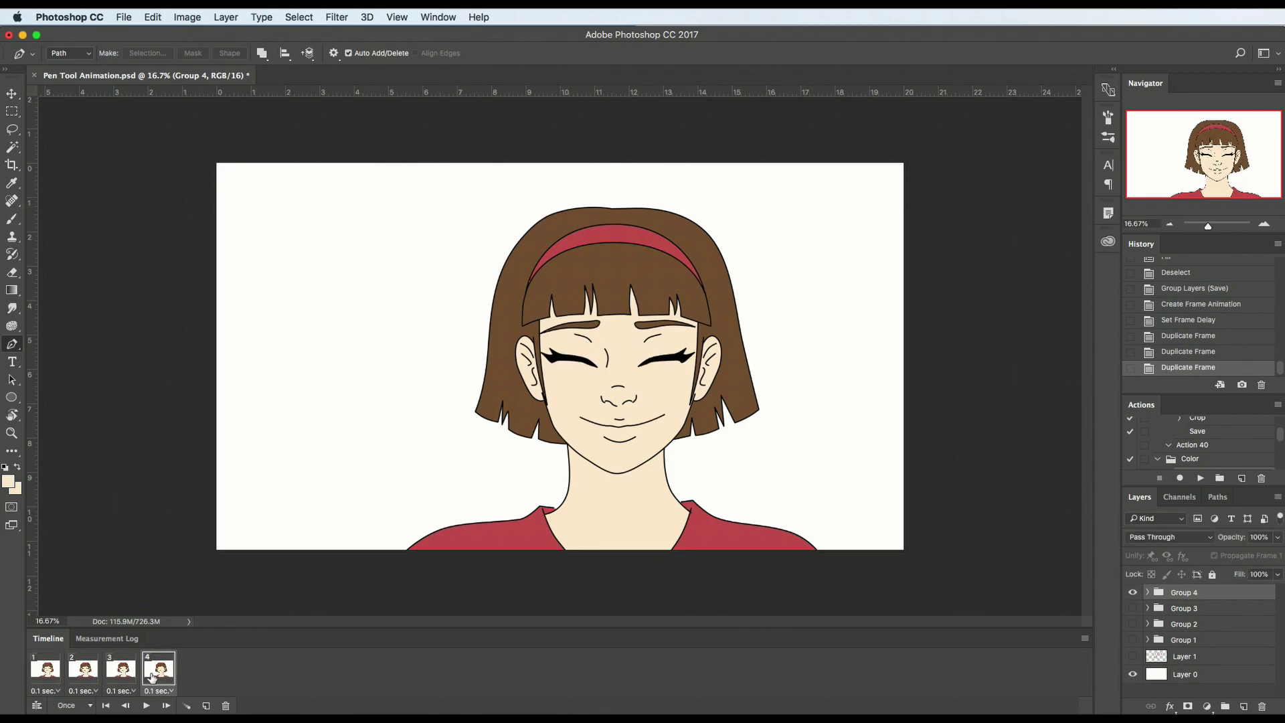
{"action": "left_click", "coordinate": [49, 672]}
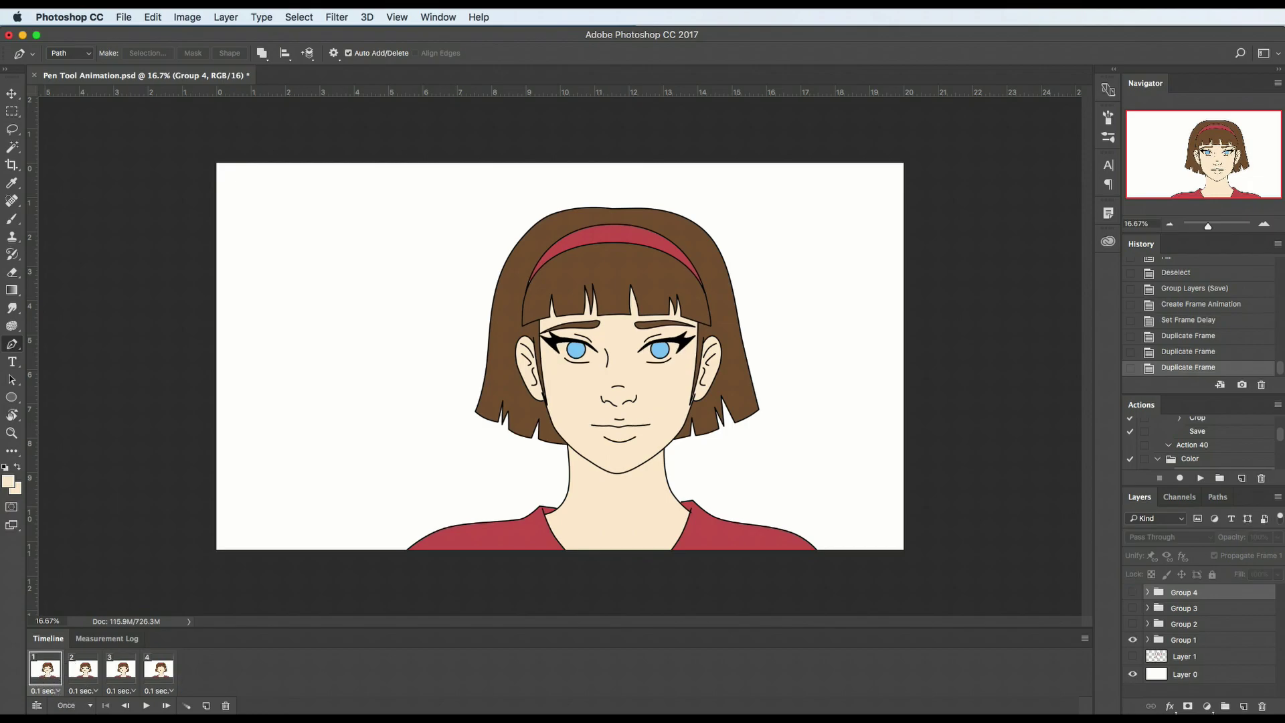
Set the animation's looping to Forever and preview the playback
{"action": "left_click", "coordinate": [67, 705]}
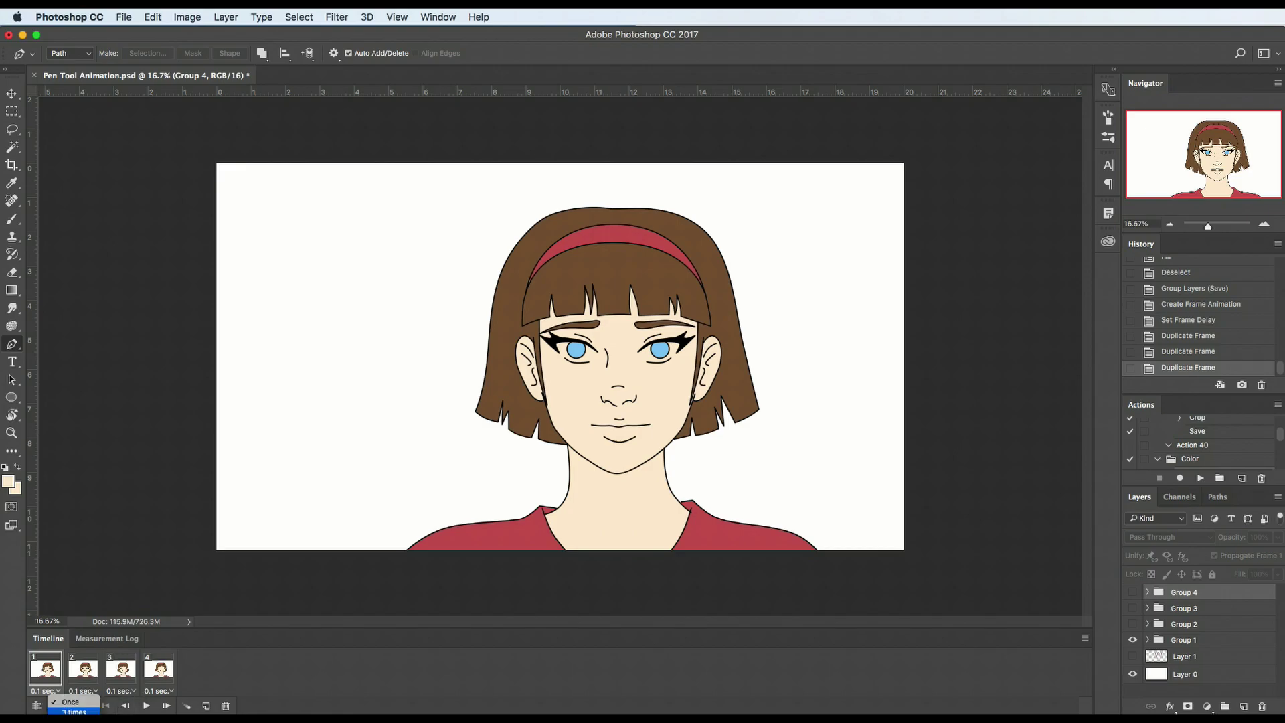
{"action": "left_click", "coordinate": [67, 720]}
{"action": "left_click", "coordinate": [145, 706]}
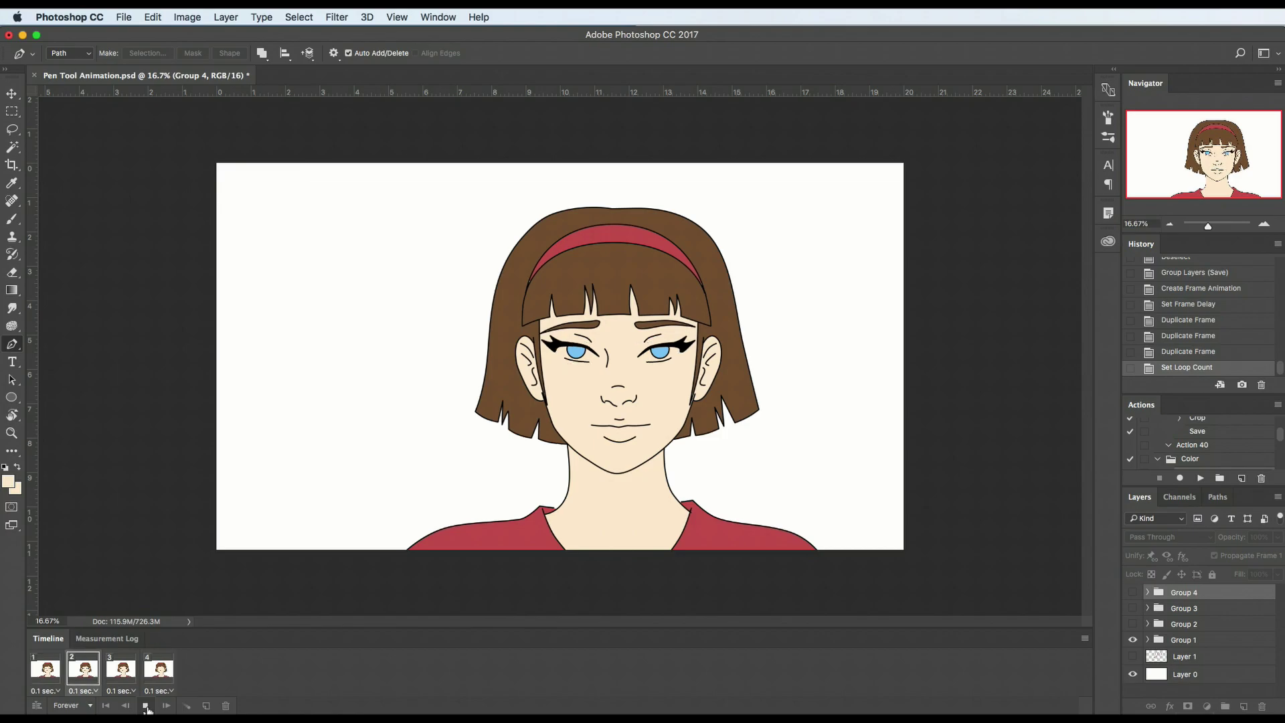
{"action": "left_click", "coordinate": [146, 705]}
Set the first frame's delay to 1 second
{"action": "left_click", "coordinate": [44, 672]}
{"action": "left_click", "coordinate": [47, 690]}
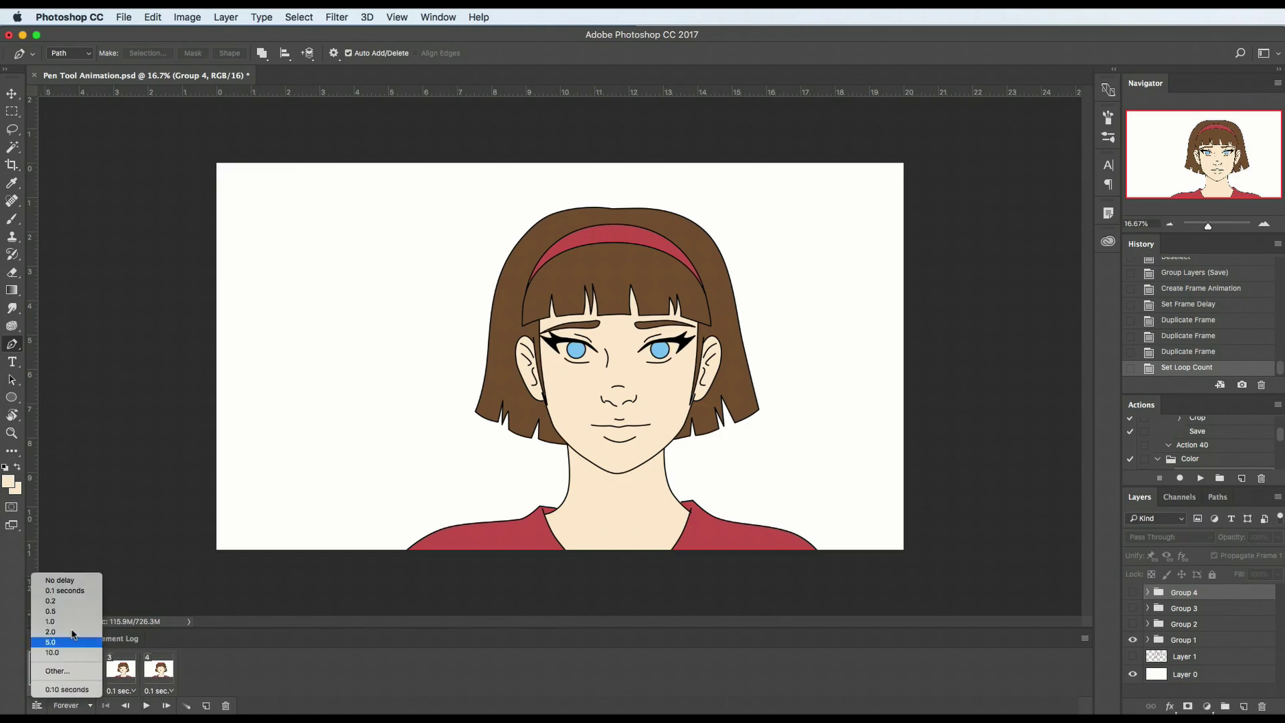
{"action": "left_click", "coordinate": [75, 621]}
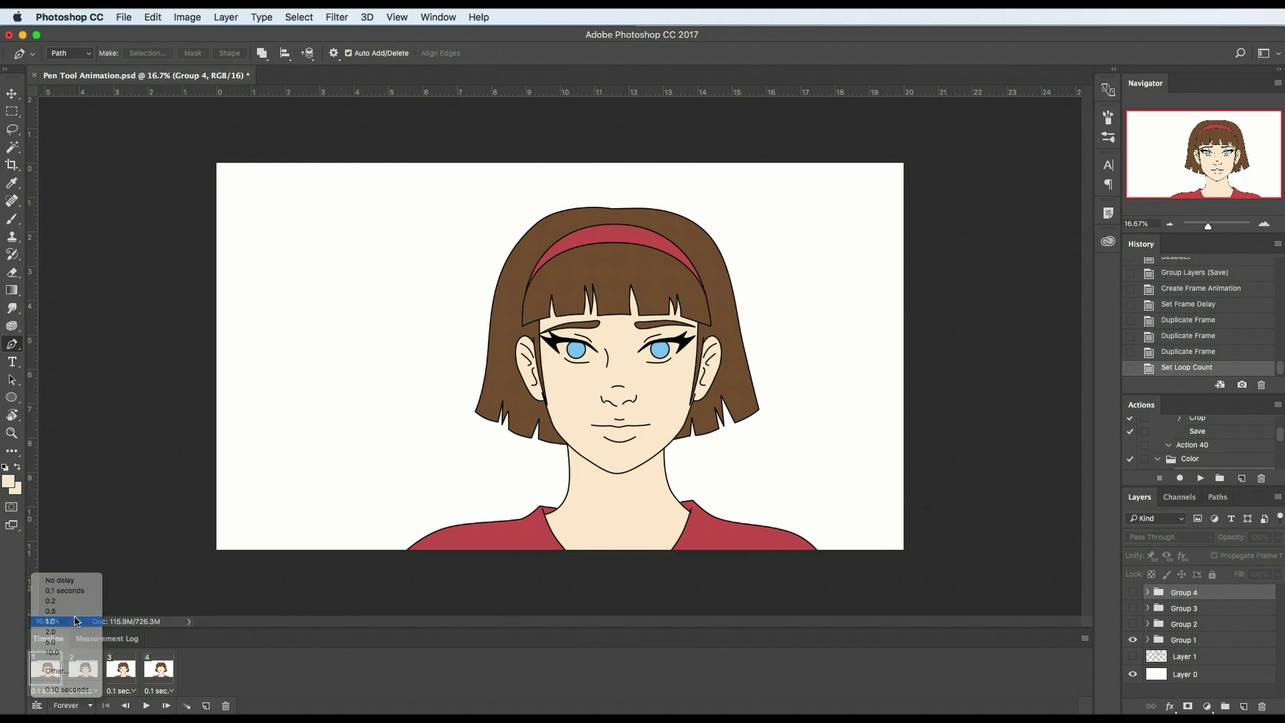
Duplicate frame 2 with the Group 2 drawing and move the copy to the end of the sequence, after the closed-eyes frame
{"action": "left_click", "coordinate": [82, 674]}
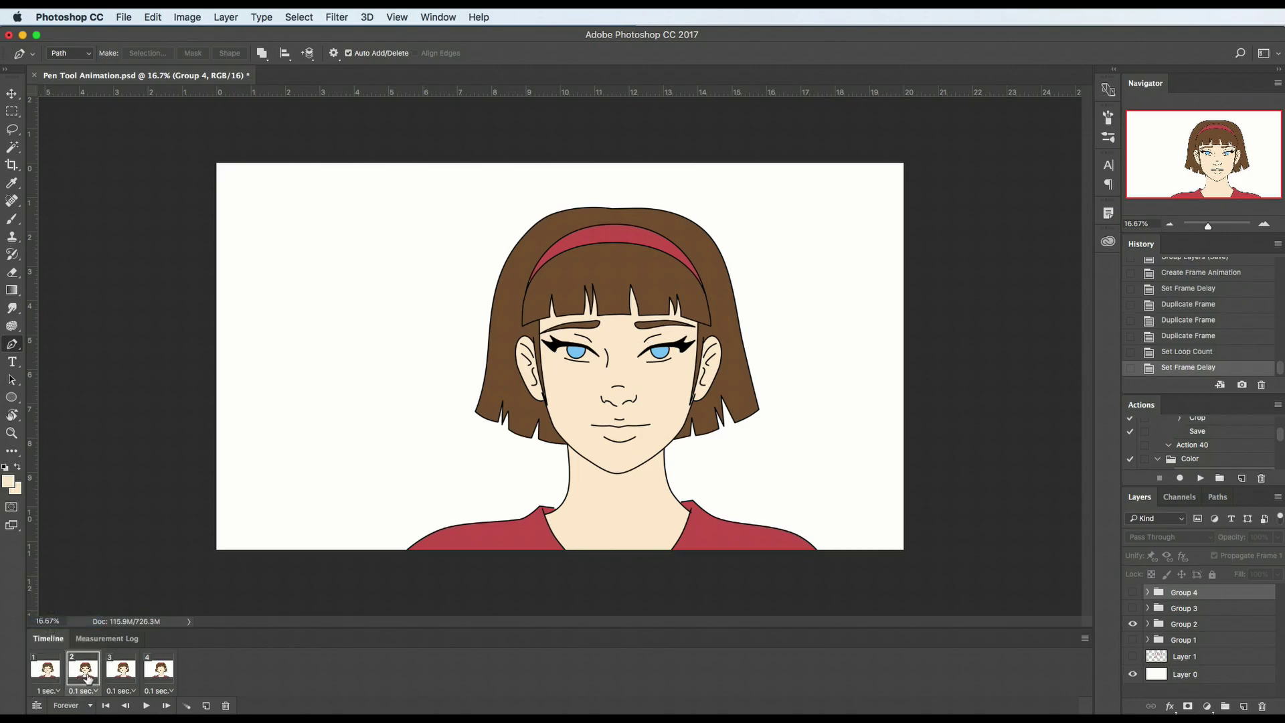
{"action": "left_click", "coordinate": [116, 676]}
{"action": "left_click", "coordinate": [146, 677]}
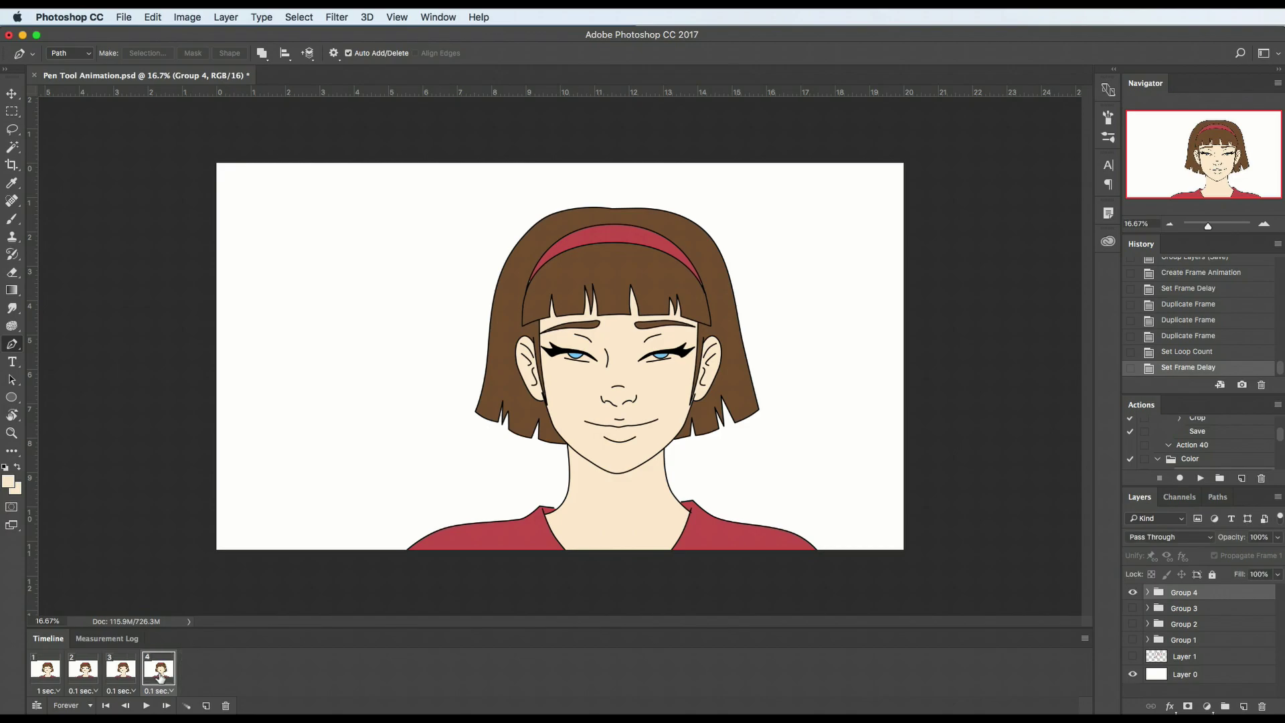
{"action": "left_click", "coordinate": [93, 671]}
{"action": "left_click", "coordinate": [42, 674]}
{"action": "left_click", "coordinate": [131, 675]}
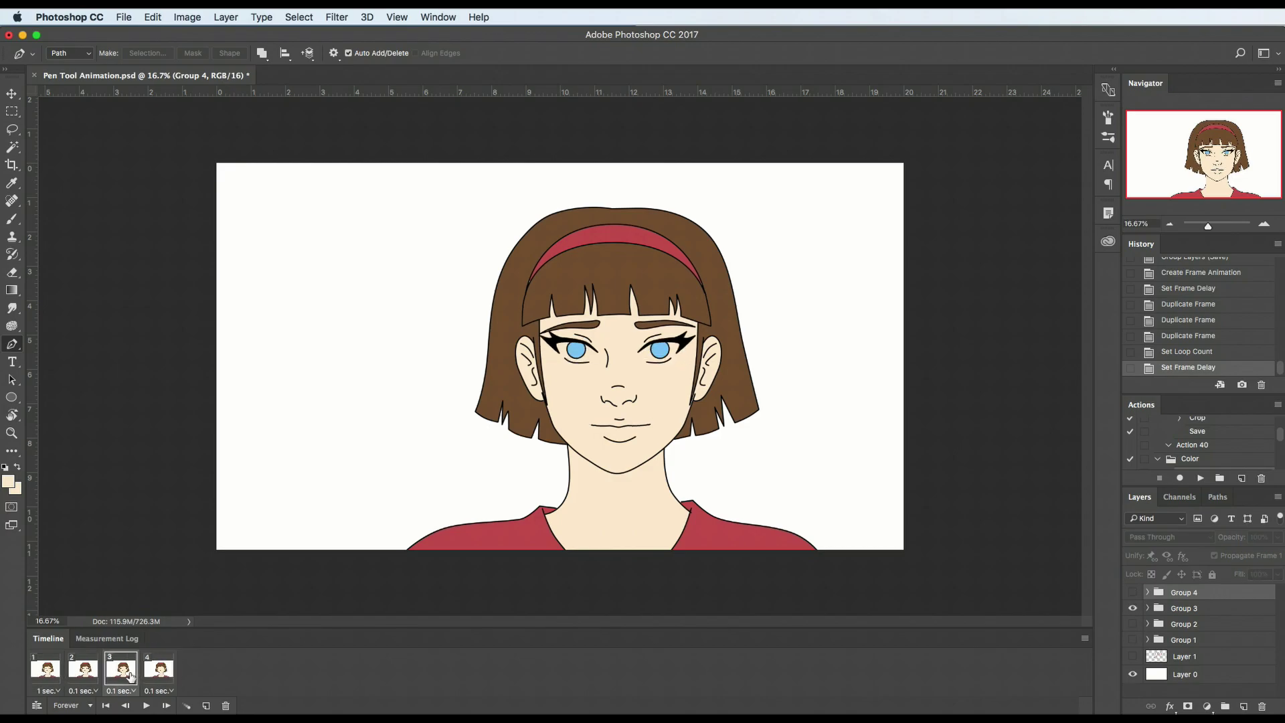
{"action": "left_click", "coordinate": [88, 675]}
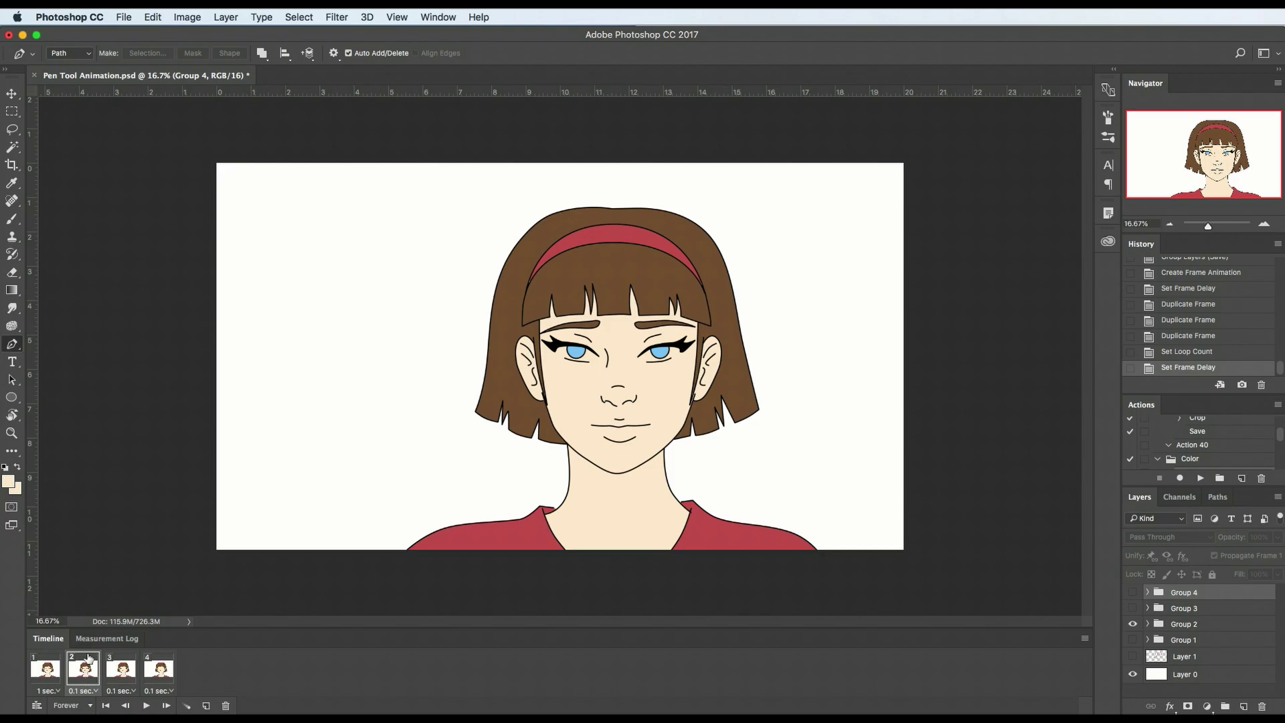
{"action": "left_click", "coordinate": [206, 706]}
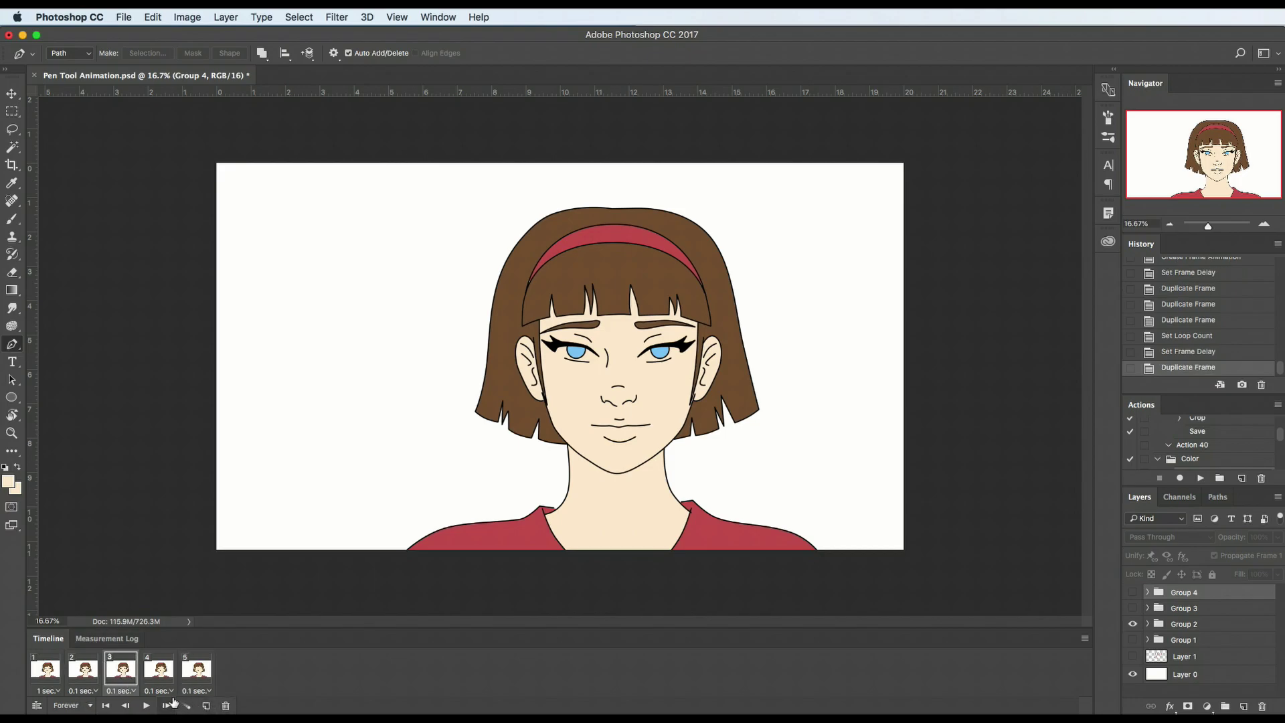
{"action": "left_click_drag", "start_coordinate": [115, 677], "coordinate": [176, 676]}
Set the delay of the fourth frame, with the closed eyes, to 2 seconds and preview the animation
{"action": "left_click", "coordinate": [119, 676]}
{"action": "left_click", "coordinate": [158, 674]}
{"action": "left_click", "coordinate": [163, 690]}
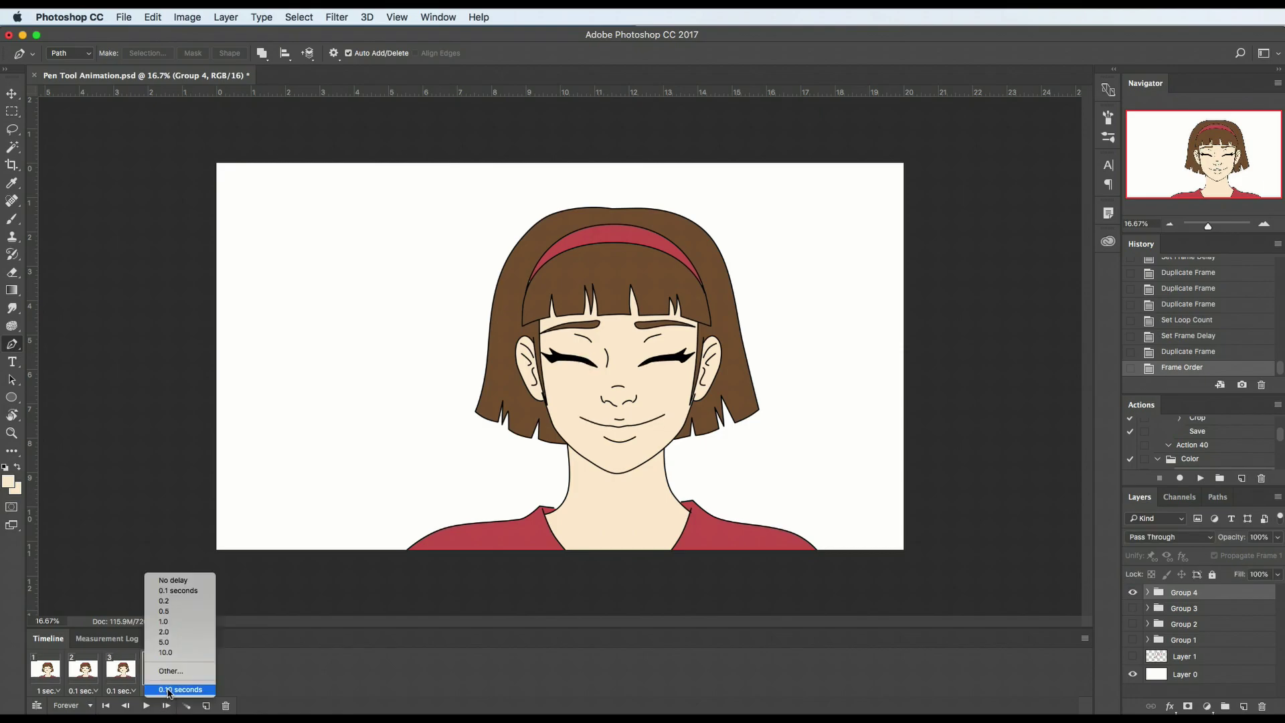
{"action": "left_click", "coordinate": [188, 631]}
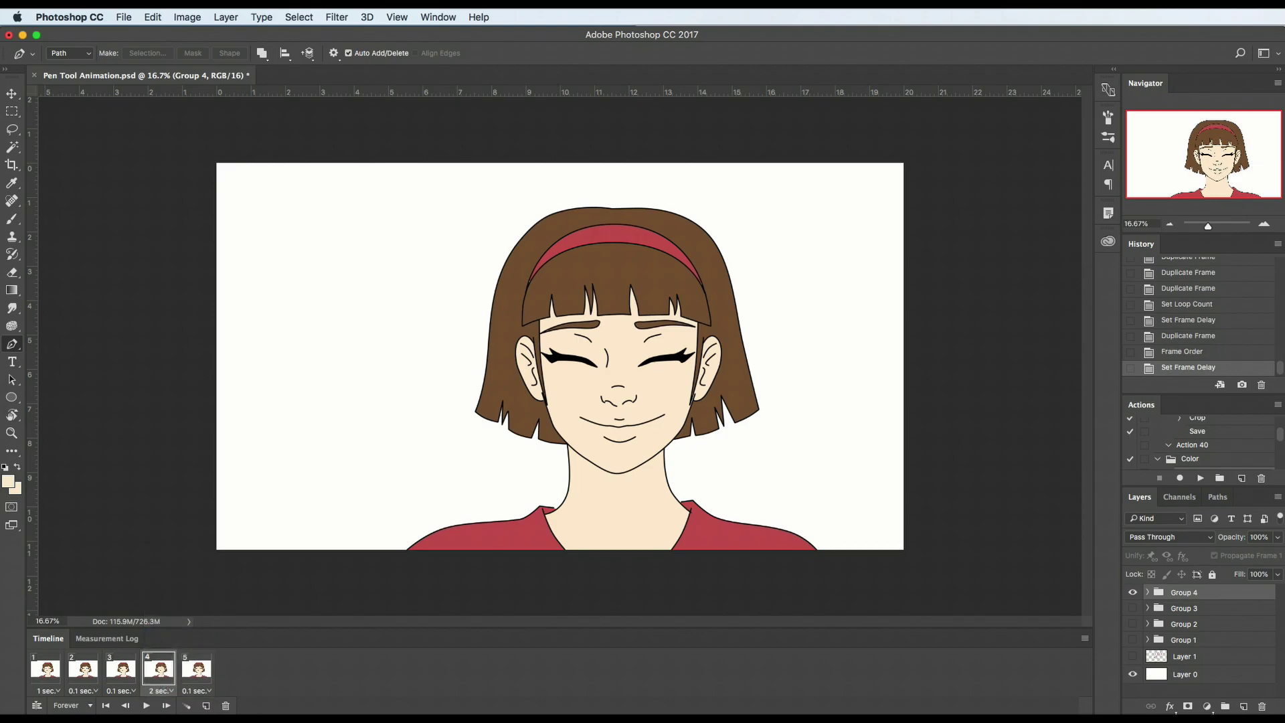
{"action": "left_click", "coordinate": [144, 706]}
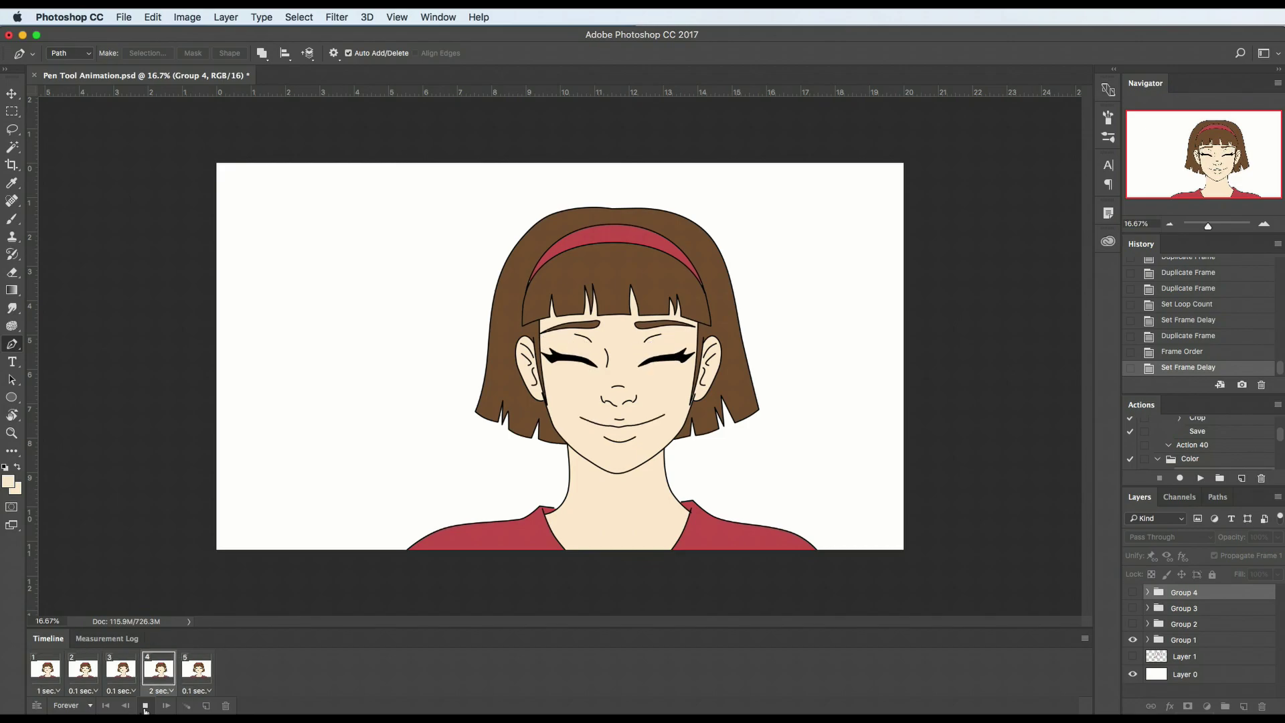
{"action": "left_click", "coordinate": [145, 705]}
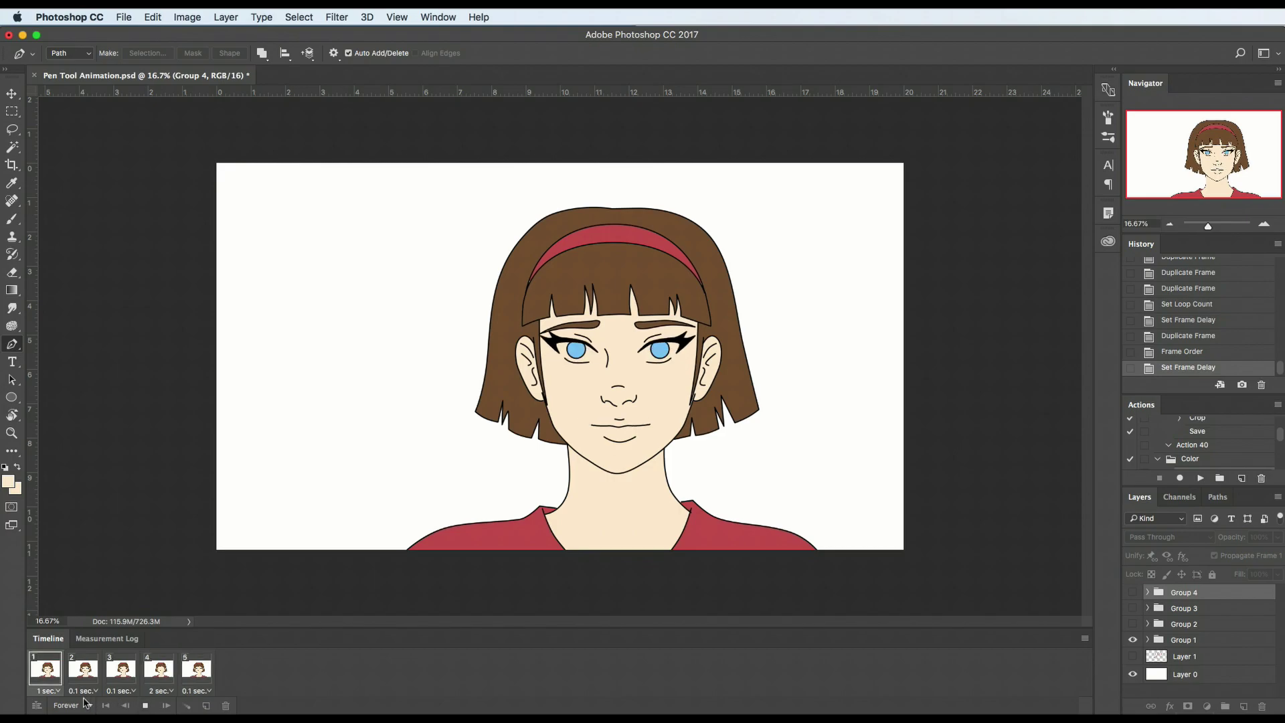
Set the first frame's delay to 5 seconds and play the animation
{"action": "left_click", "coordinate": [49, 690]}
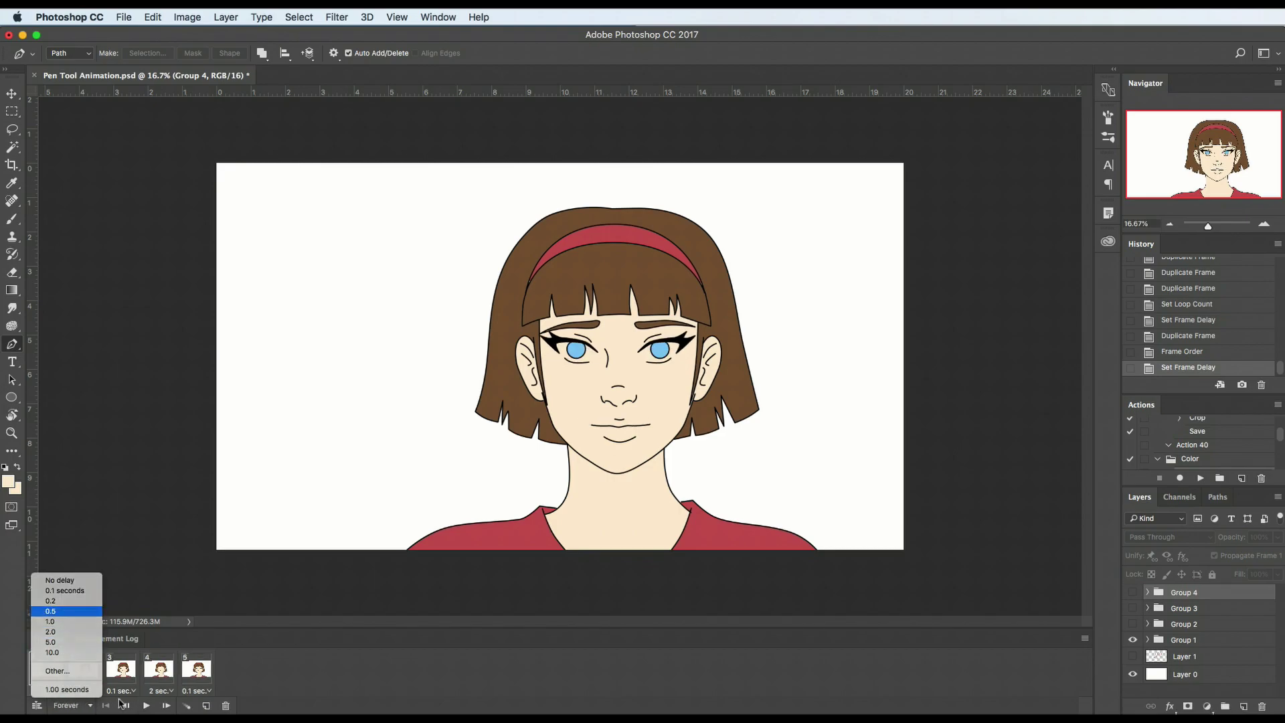
{"action": "left_click", "coordinate": [61, 610]}
{"action": "left_click", "coordinate": [50, 691]}
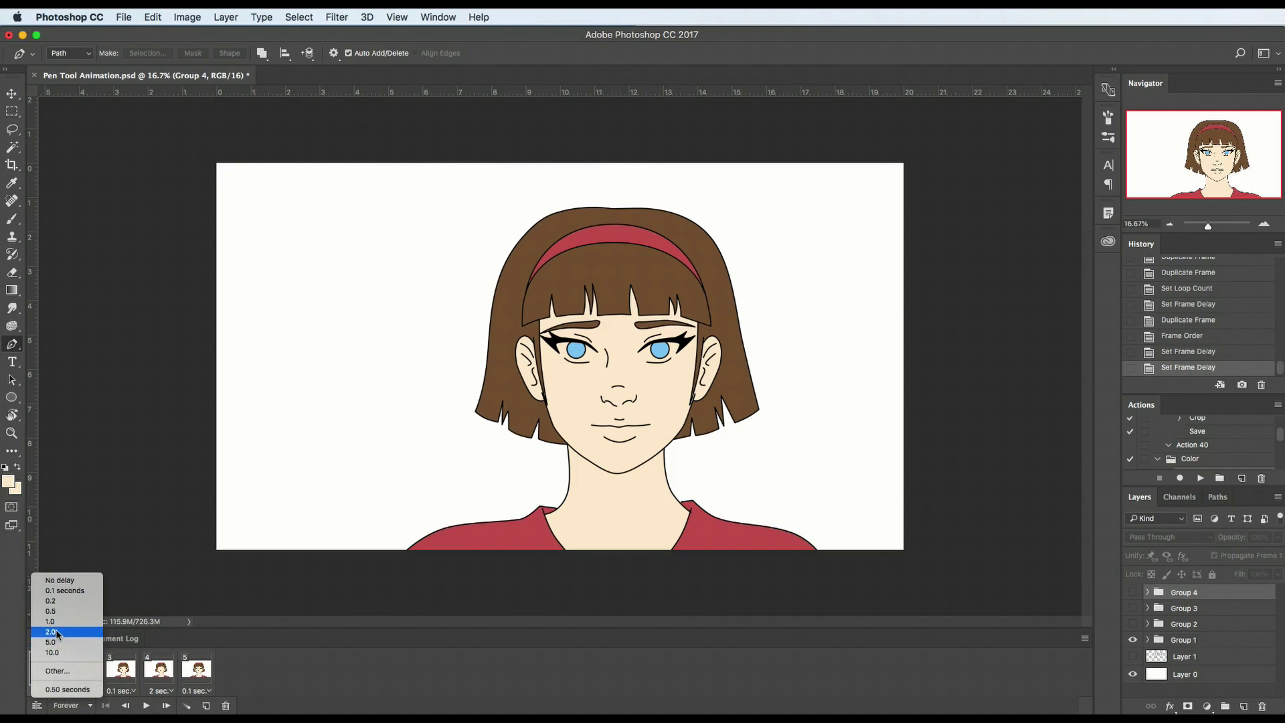
{"action": "left_click", "coordinate": [59, 643]}
{"action": "left_click", "coordinate": [146, 705]}
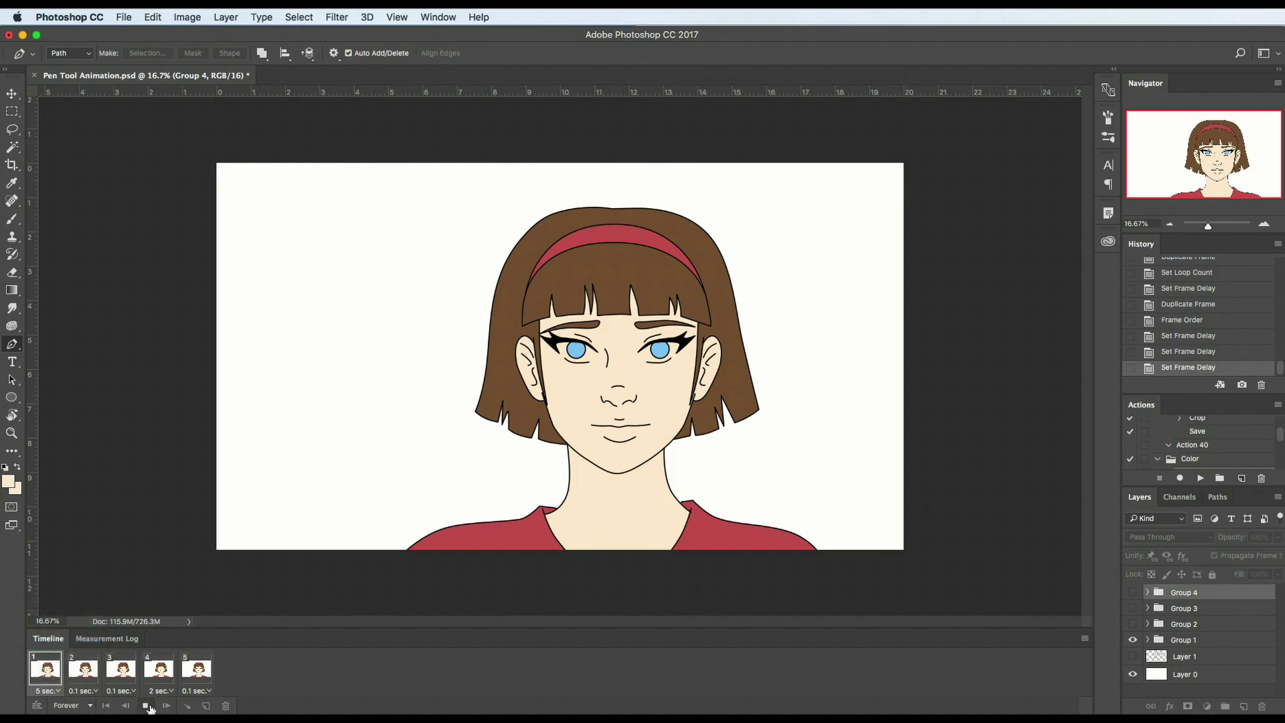